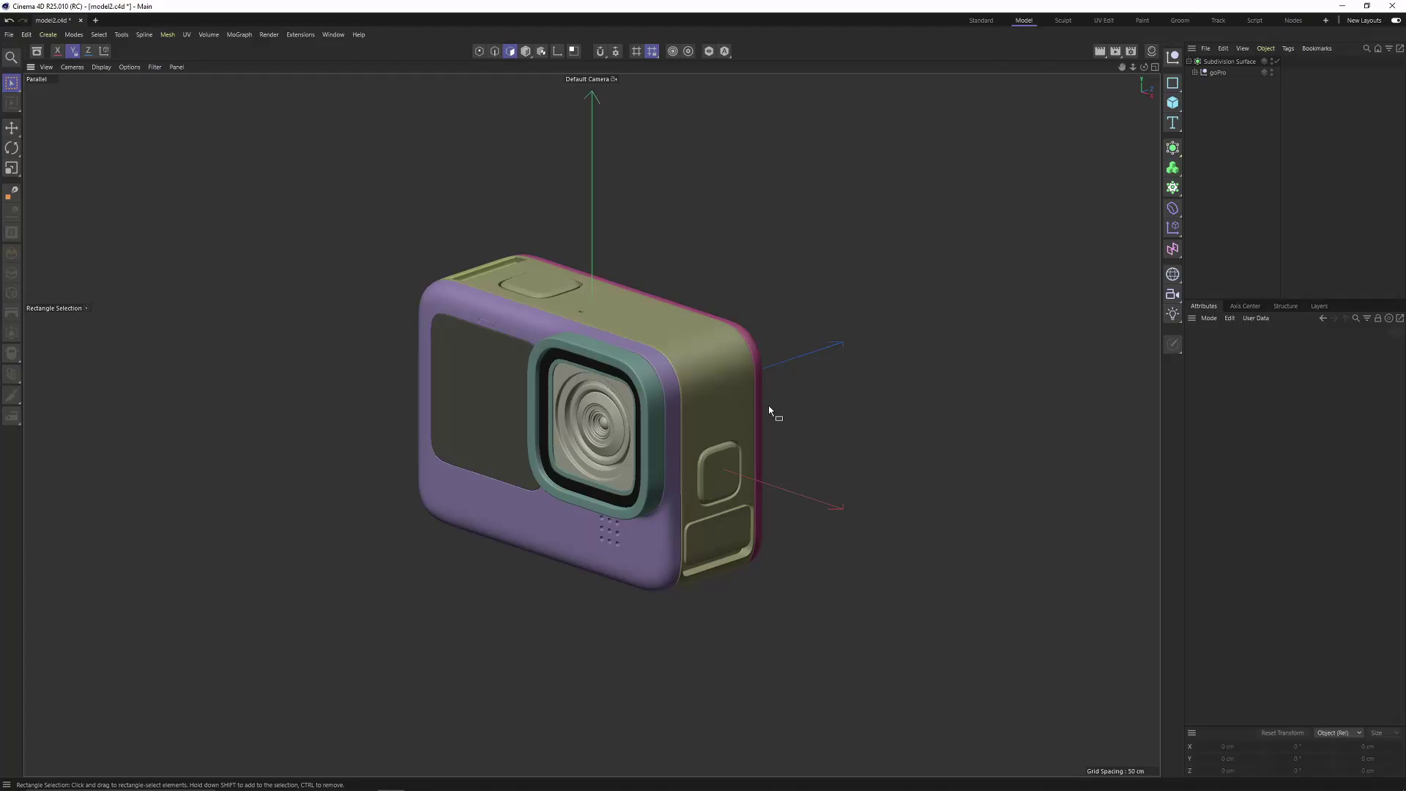
- Examine the camera model from several sides and view the snap and mesh checking settings
{"action": "left_click_drag", "start_coordinate": [769, 410], "coordinate": [723, 375], "text": "alt"}
{"action": "right_click_drag", "start_coordinate": [667, 378], "coordinate": [704, 384], "text": "alt"}
{"action": "left_click_drag", "start_coordinate": [705, 379], "coordinate": [679, 354], "text": "alt"}
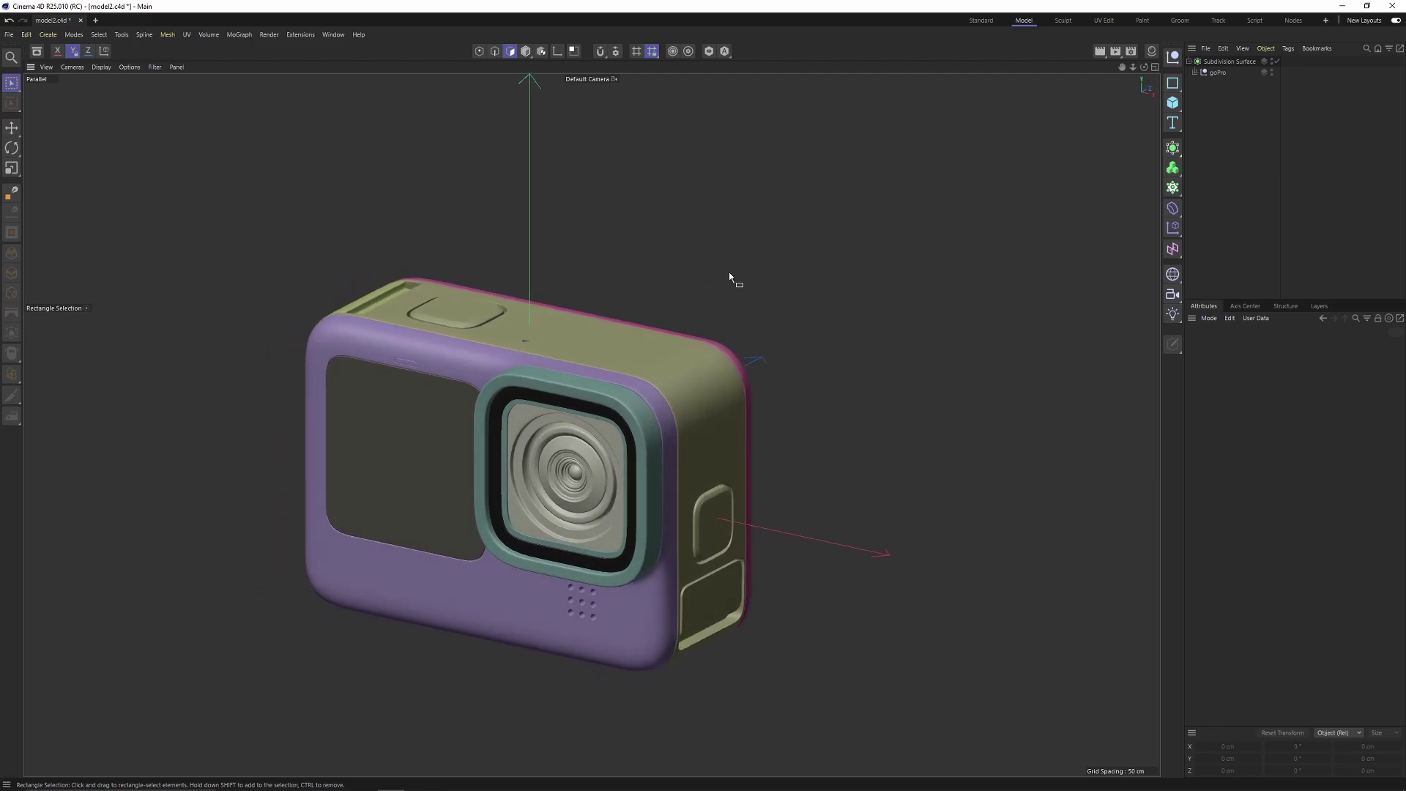
{"action": "left_click", "coordinate": [651, 50]}
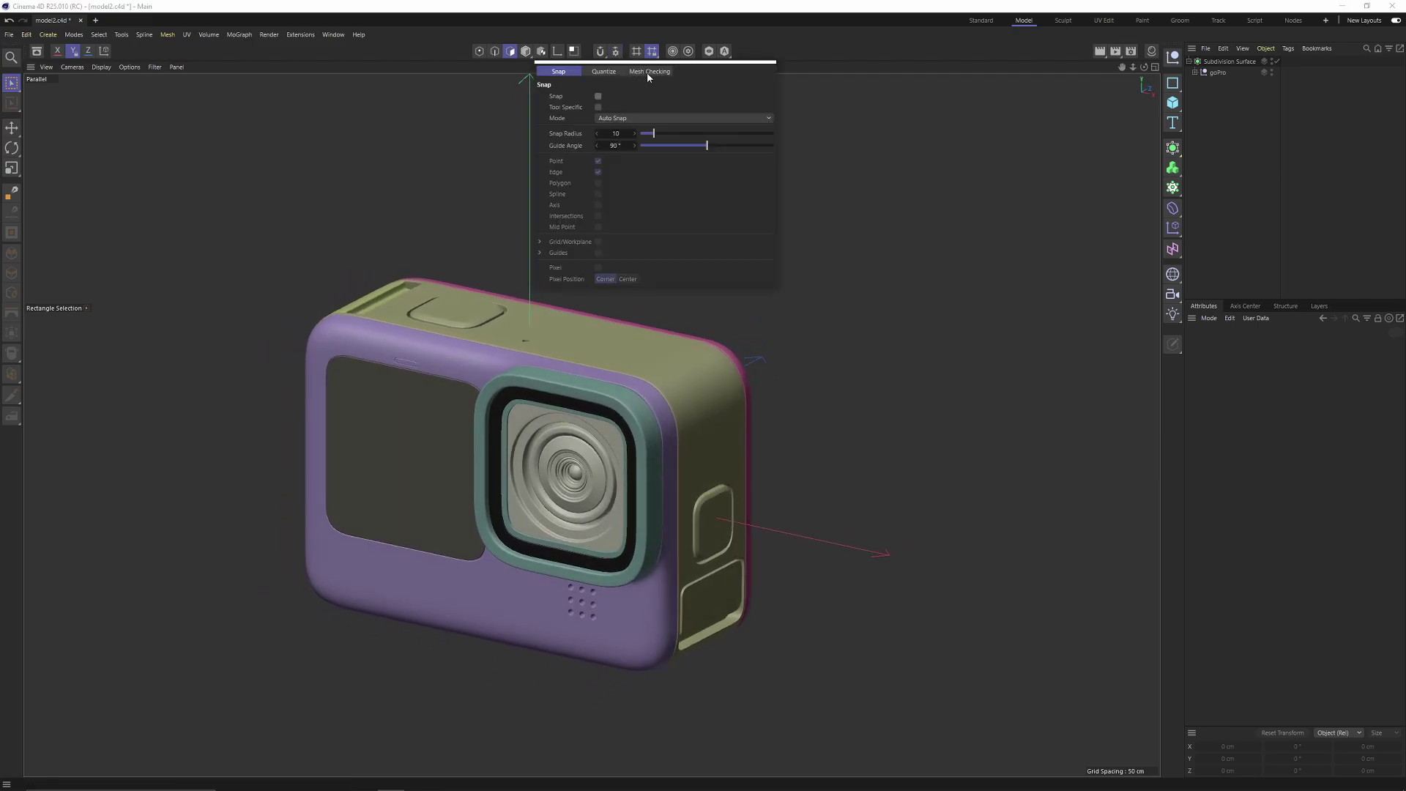
{"action": "left_click", "coordinate": [630, 71]}
{"action": "left_click", "coordinate": [861, 4]}
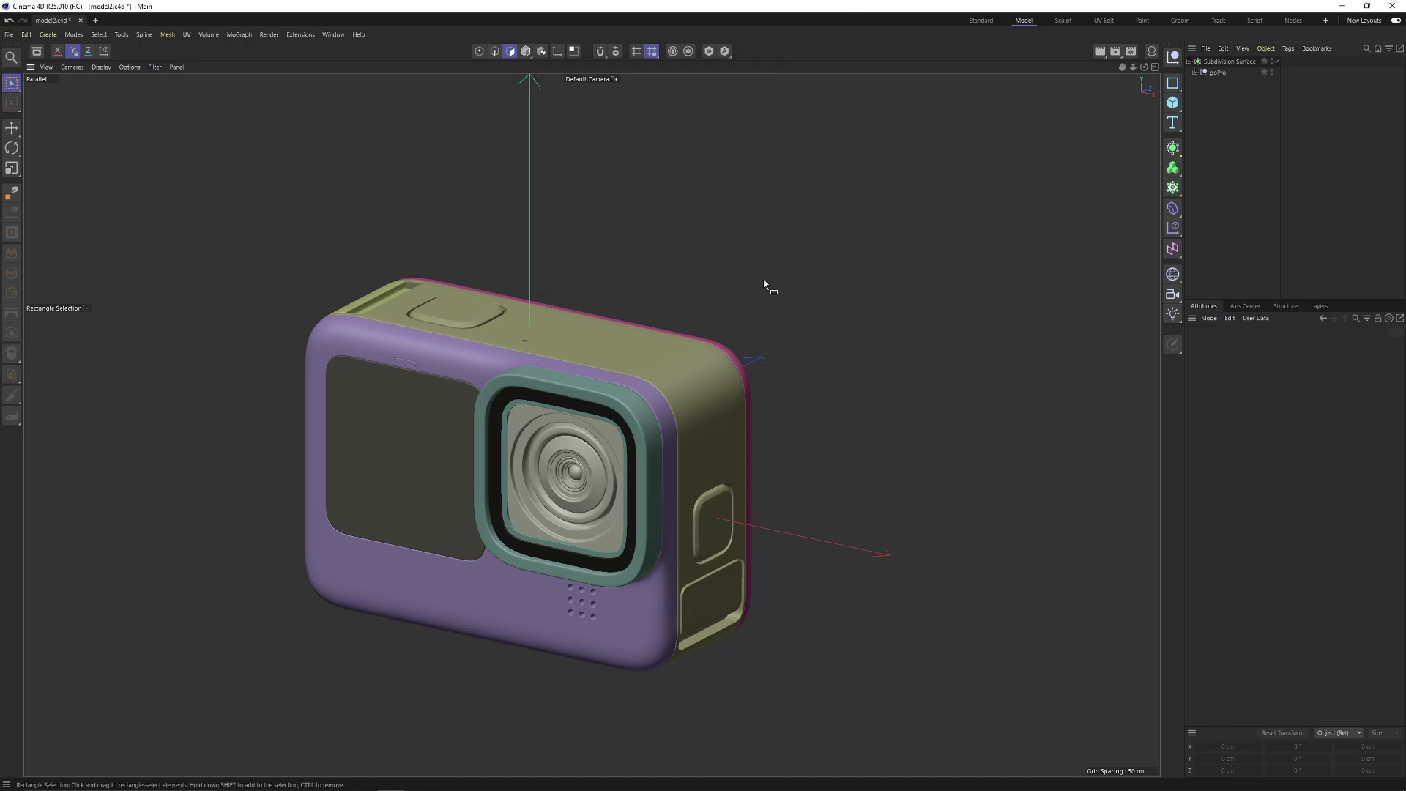
{"action": "left_click_drag", "start_coordinate": [648, 392], "coordinate": [585, 269], "text": "alt"}
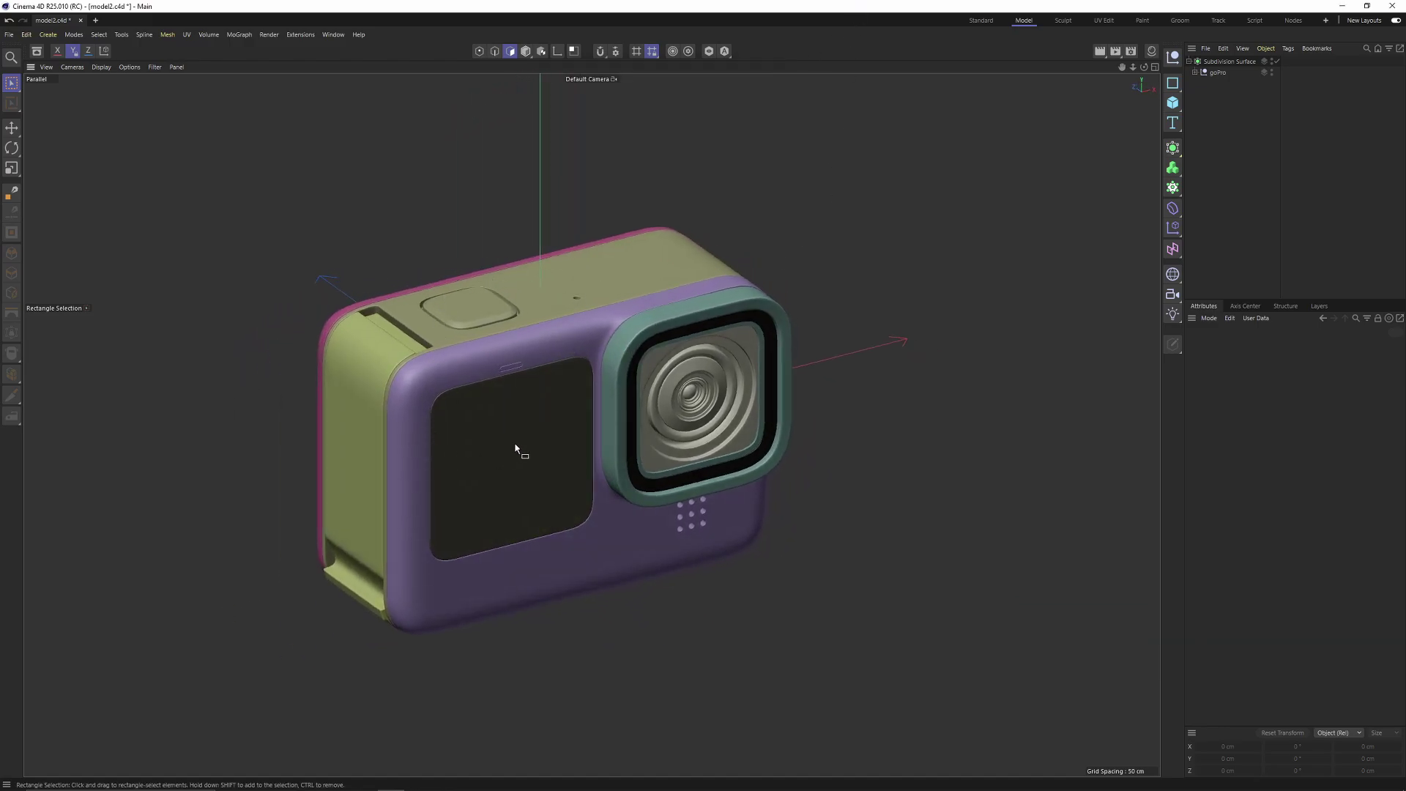
{"action": "left_click_drag", "start_coordinate": [517, 443], "coordinate": [628, 357], "text": "alt"}
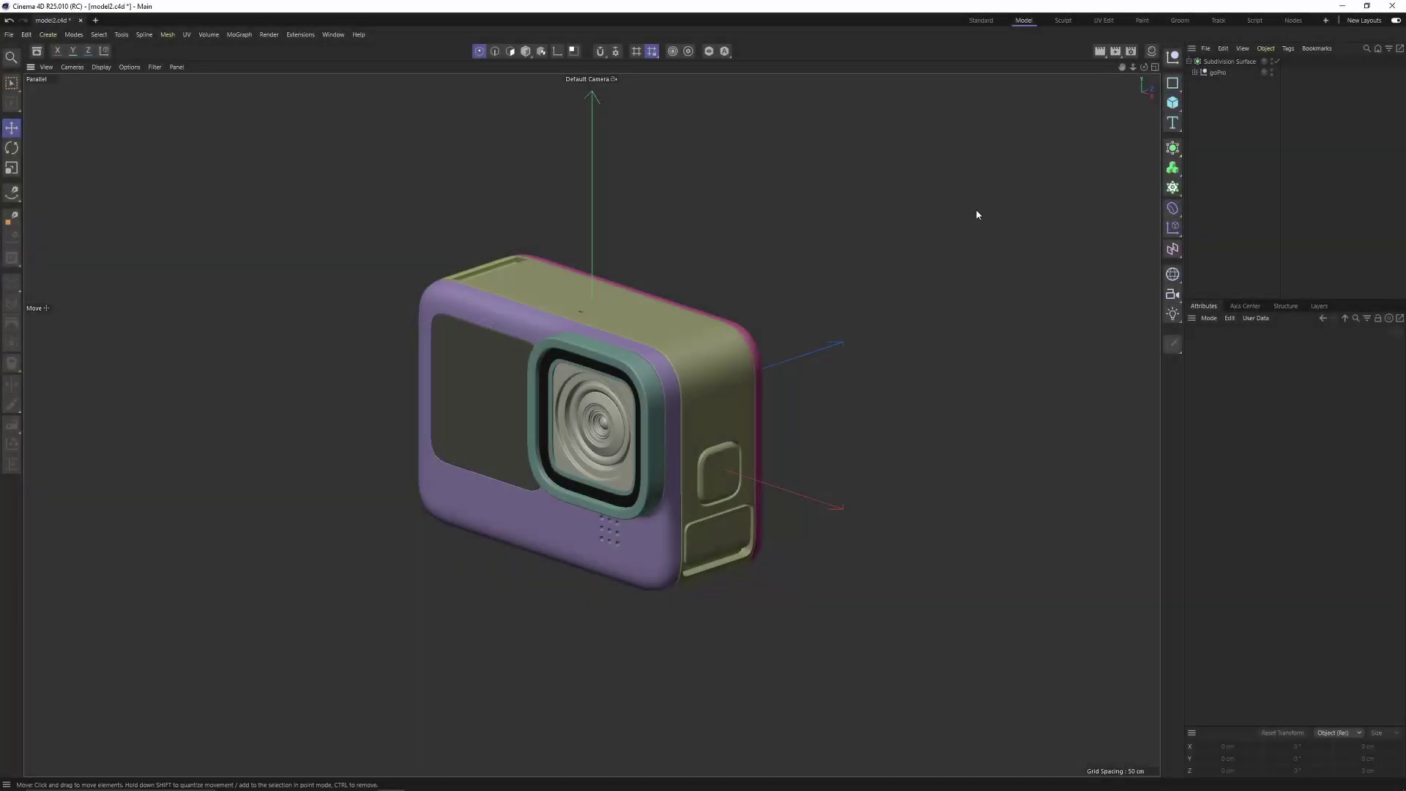
- Disable the Subdivision Surface on the camera model, then select the base body and isolate it with solo mode
{"action": "left_click", "coordinate": [1277, 62]}
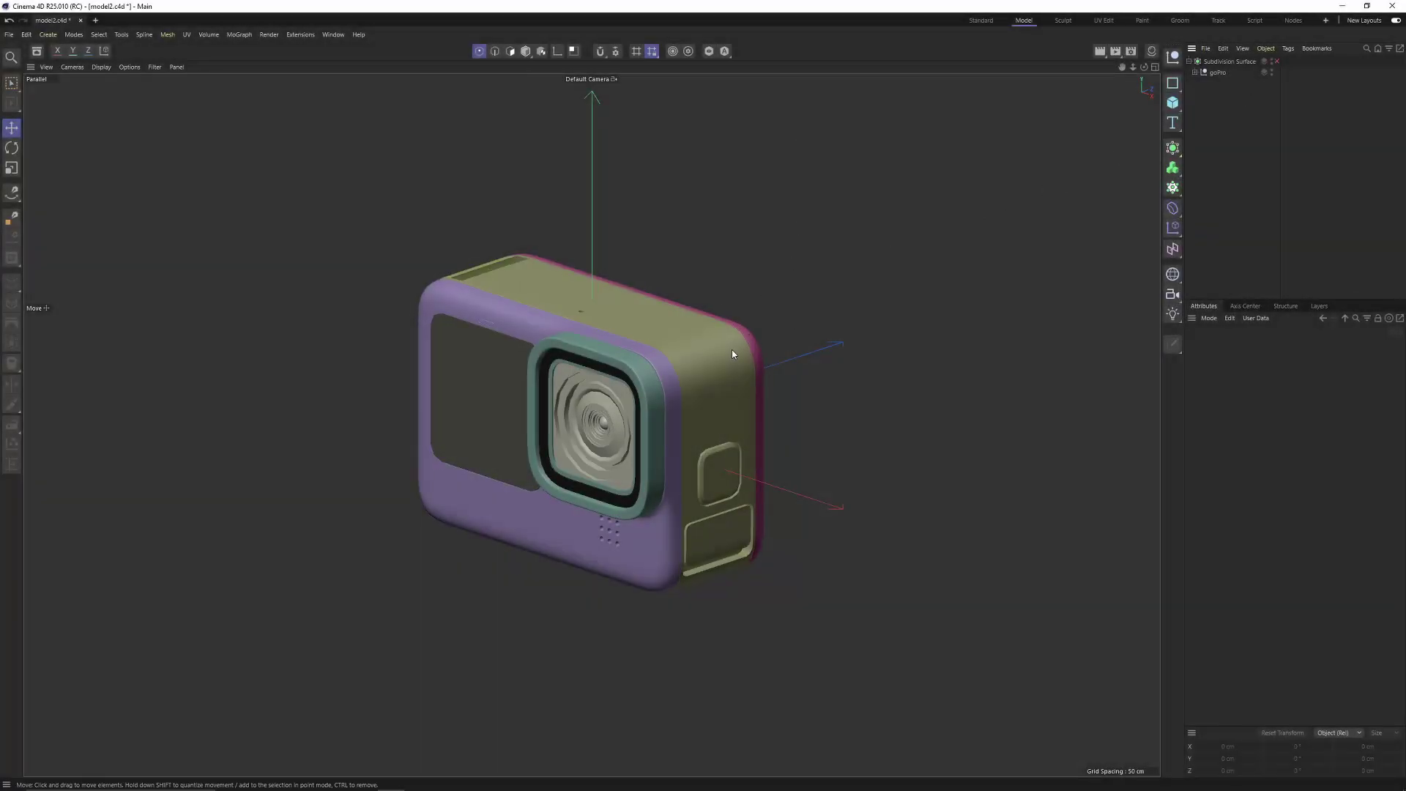
{"action": "key", "text": "Return"}
{"action": "left_click", "coordinate": [695, 355]}
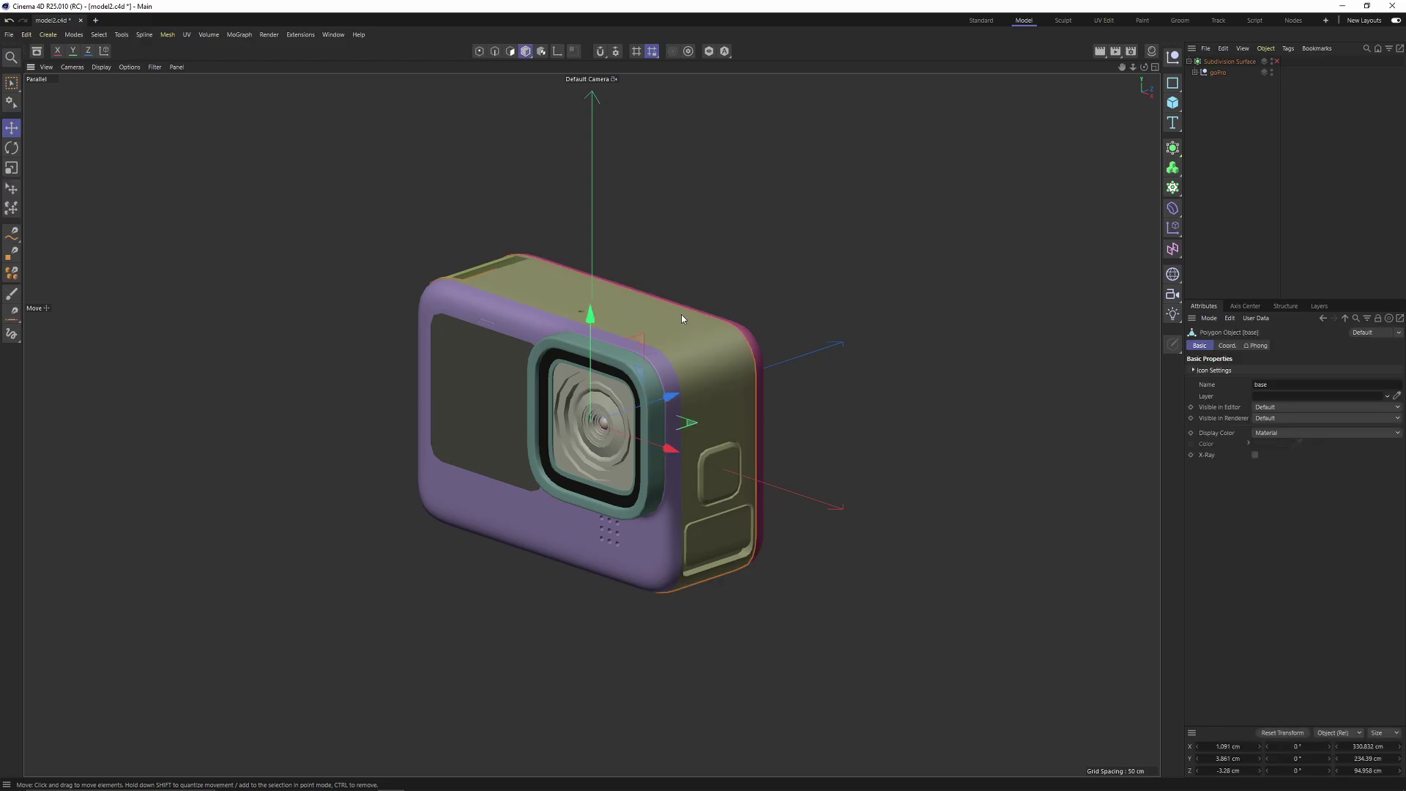
{"action": "left_click", "coordinate": [708, 50]}
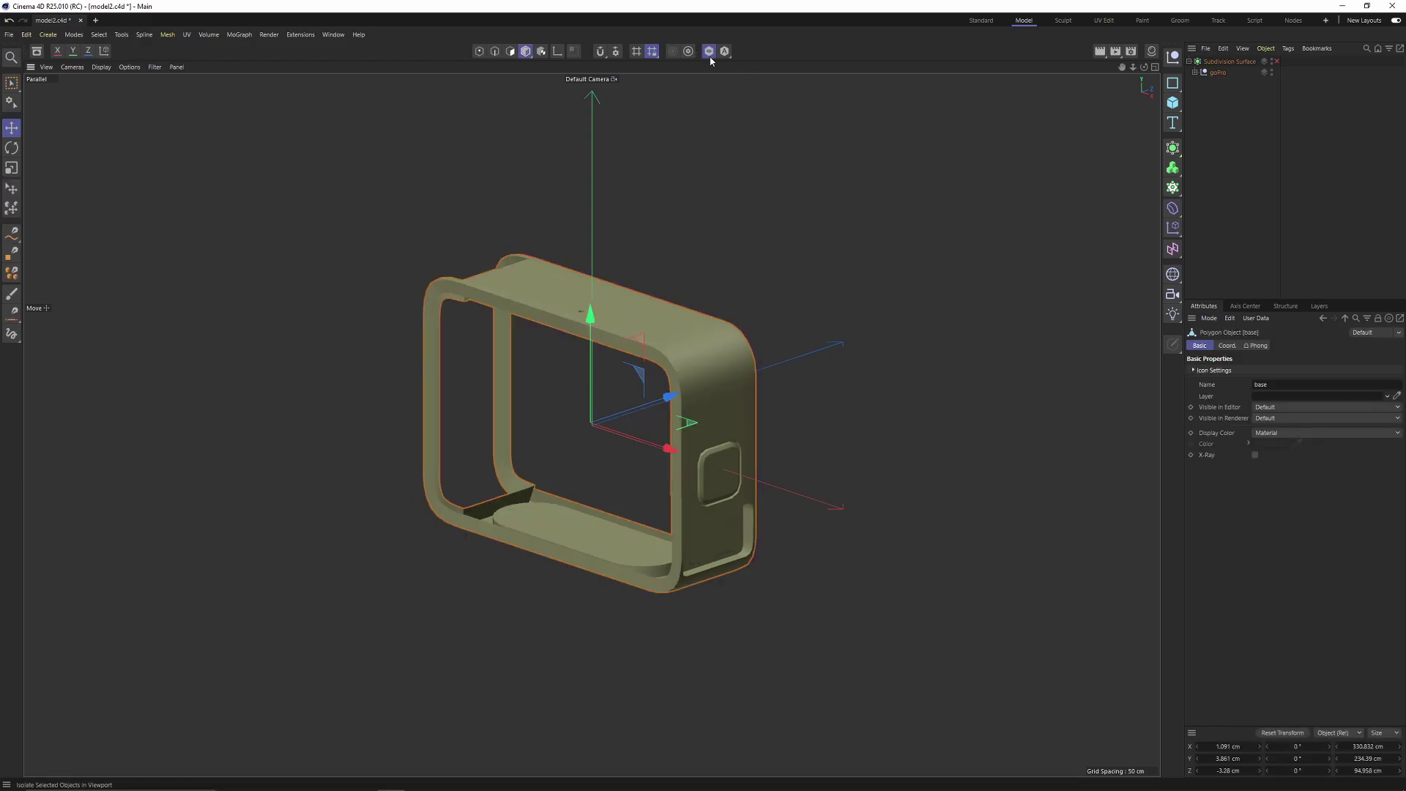
- Compare the base body's wireframe with the shutter button in the top-view reference image
{"action": "middle_click", "coordinate": [656, 269]}
{"action": "middle_click", "coordinate": [769, 205]}
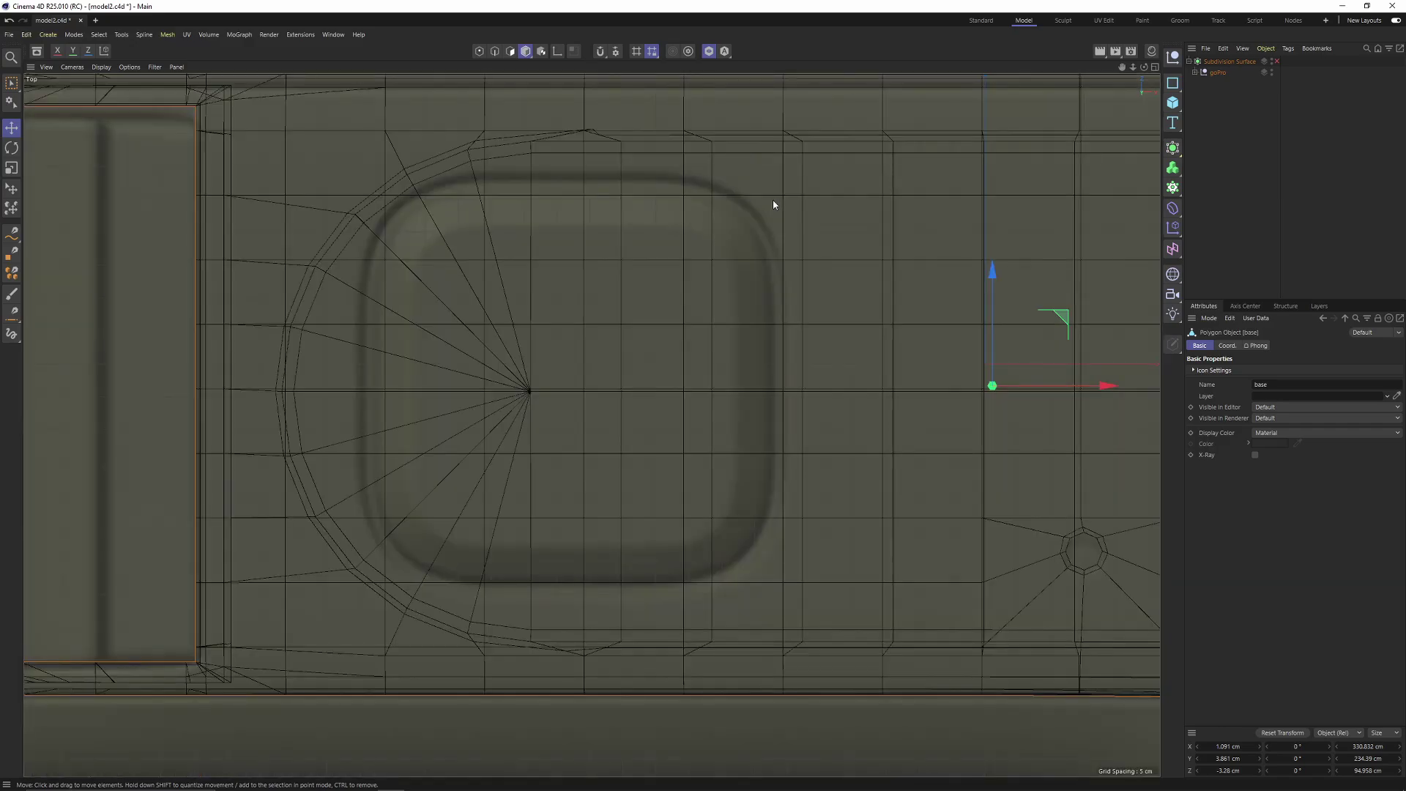
{"action": "scroll", "coordinate": [636, 393], "scroll_direction": "down", "scroll_amount": 4}
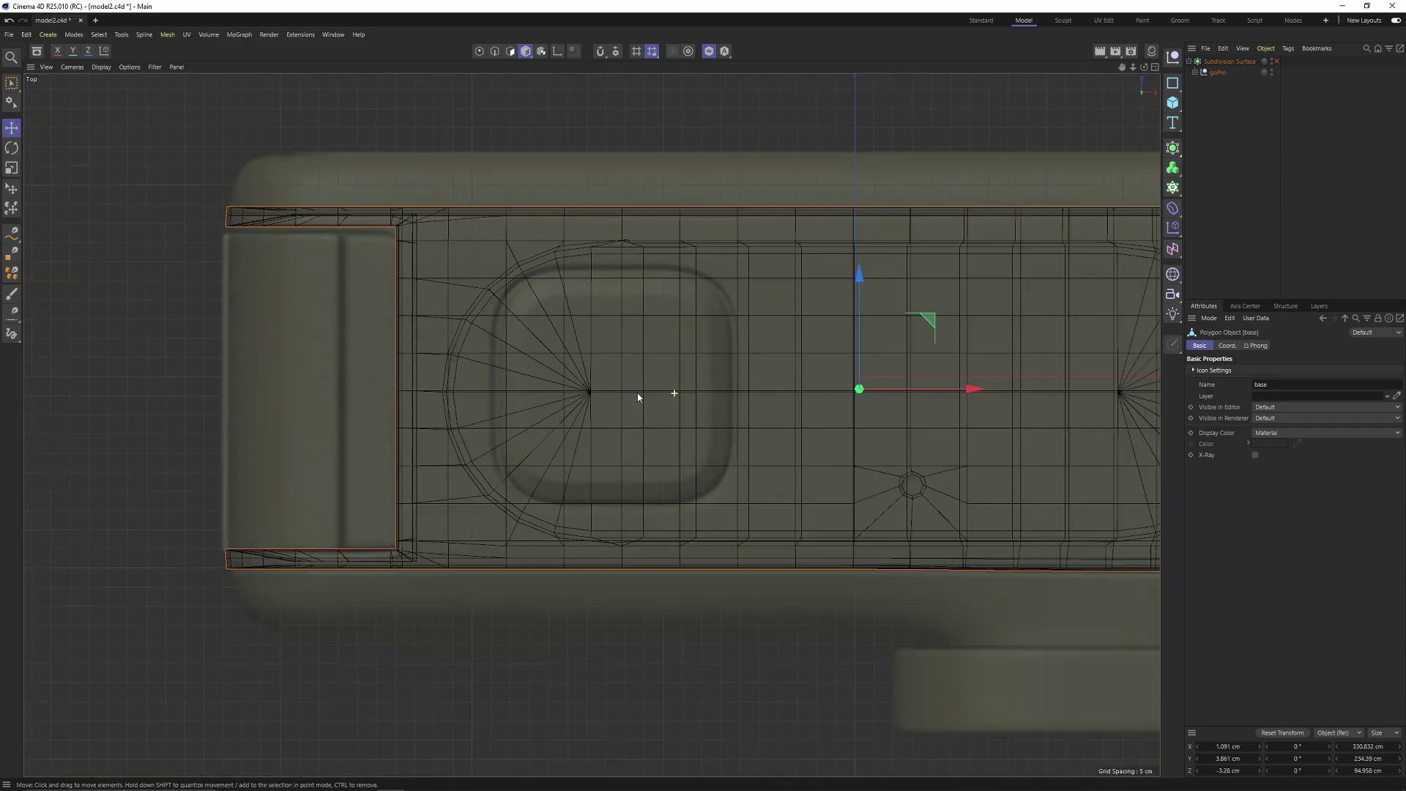
{"action": "middle_click", "coordinate": [695, 312]}
{"action": "middle_click", "coordinate": [347, 287]}
{"action": "mouse_move", "coordinate": [583, 445]}
{"action": "left_mouse_down", "text": "alt"}
{"action": "mouse_move", "coordinate": [635, 264]}
{"action": "mouse_move", "coordinate": [600, 432]}
{"action": "left_mouse_up", "text": "alt"}
{"action": "middle_click", "coordinate": [601, 433]}
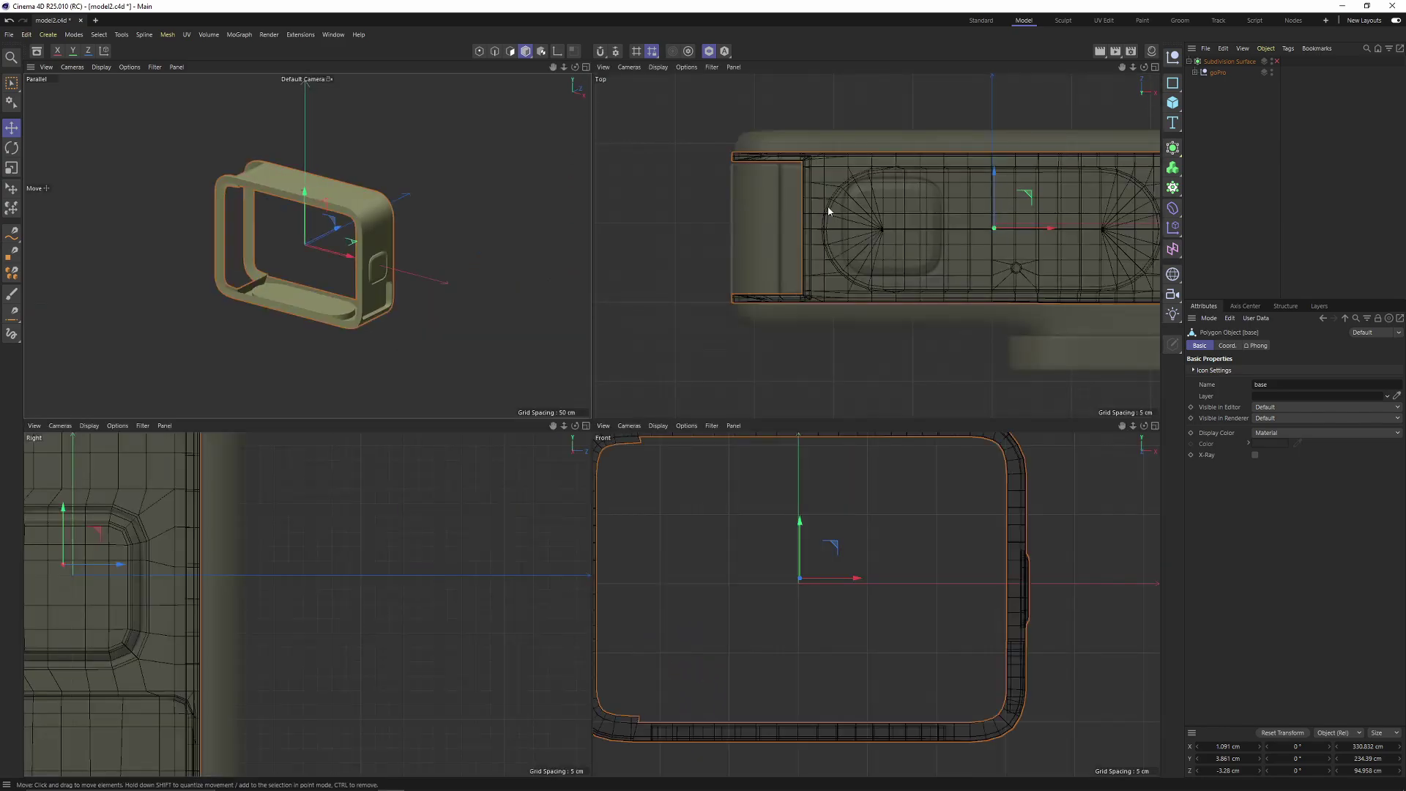
{"action": "middle_click", "coordinate": [380, 227]}
- Select the polygons in the lower part of the base body and hide them, leaving the top section
{"action": "key", "text": "Return"}
{"action": "key", "text": "space"}
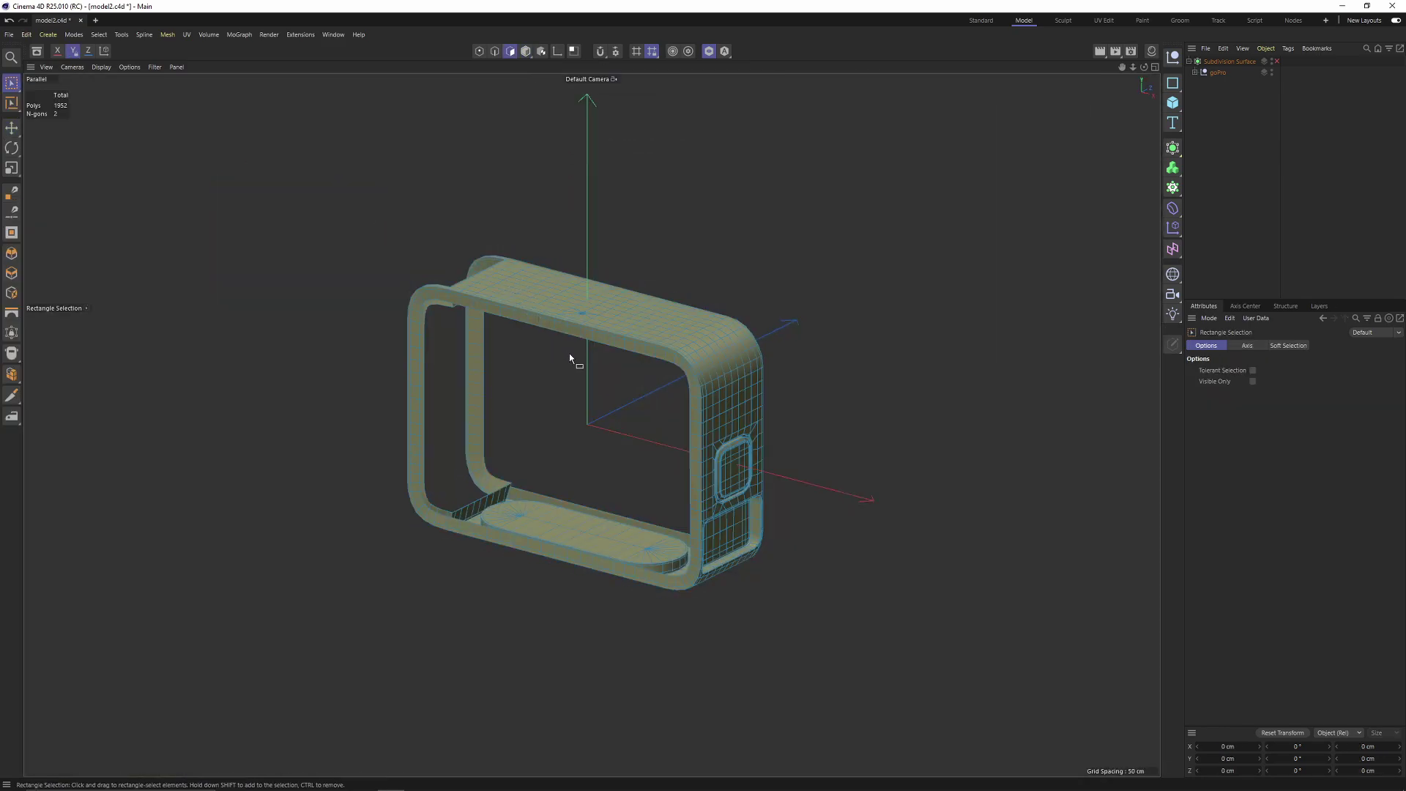
{"action": "left_click_drag", "start_coordinate": [572, 418], "coordinate": [436, 370], "text": "alt"}
{"action": "left_click_drag", "start_coordinate": [360, 321], "coordinate": [905, 550]}
{"action": "left_click_drag", "start_coordinate": [15, 87], "coordinate": [77, 121]}
{"action": "left_click", "coordinate": [98, 34]}
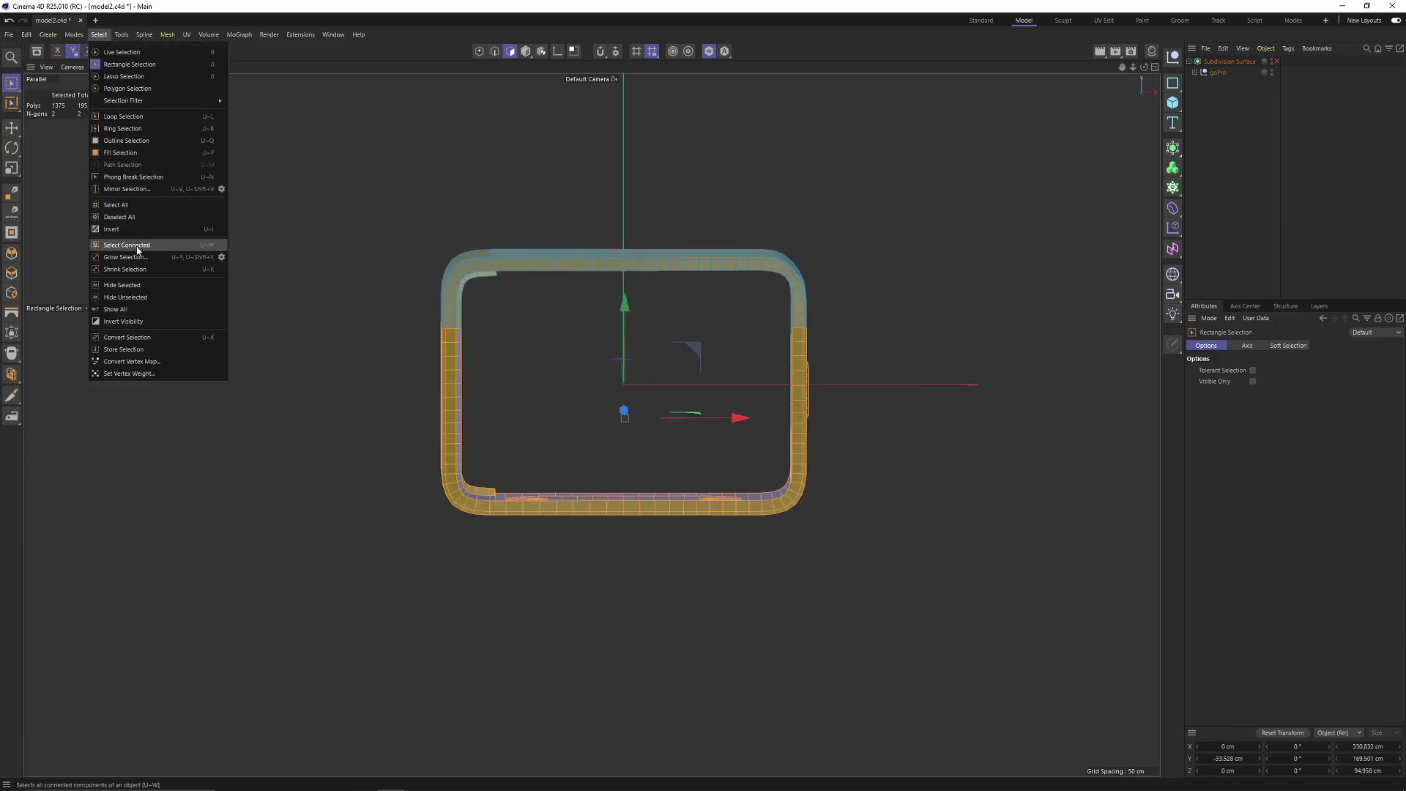
{"action": "left_click", "coordinate": [125, 285]}
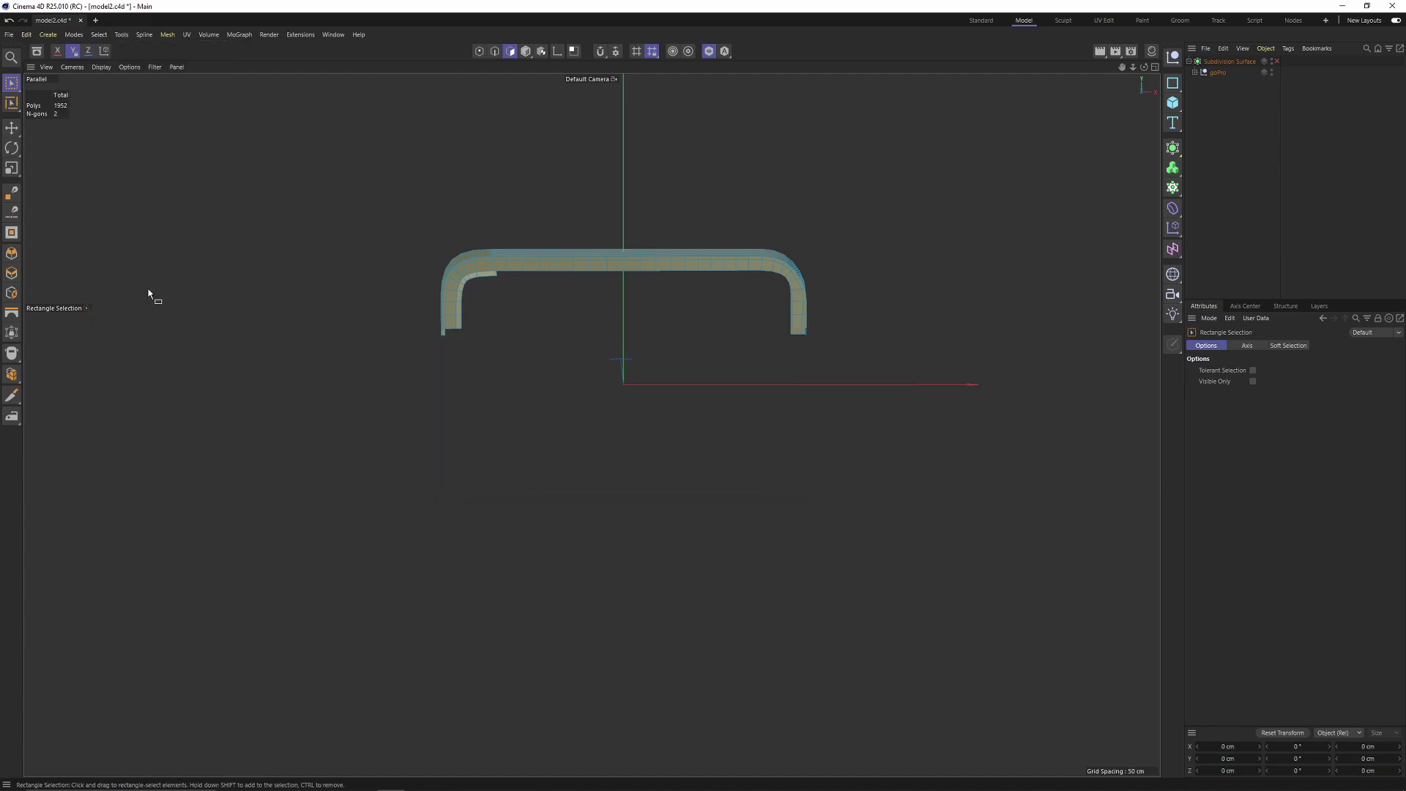
- Add a cube and move it over the shutter button in the top-view reference image
{"action": "middle_click", "coordinate": [771, 302]}
{"action": "middle_click", "coordinate": [922, 288]}
{"action": "middle_click_drag", "start_coordinate": [880, 340], "coordinate": [798, 323], "text": "alt"}
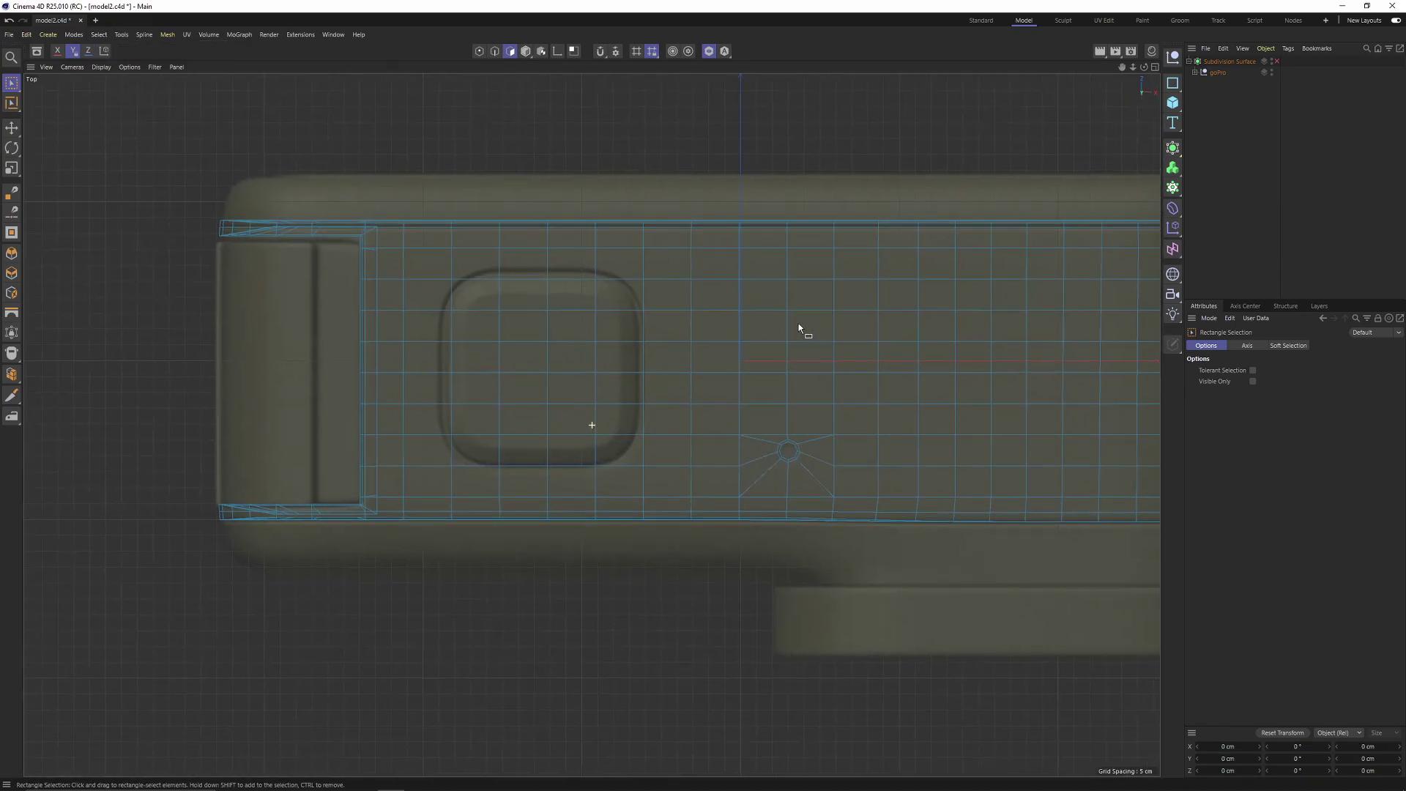
{"action": "right_click_drag", "start_coordinate": [574, 310], "coordinate": [618, 313], "text": "alt"}
{"action": "middle_click_drag", "start_coordinate": [546, 305], "coordinate": [493, 323], "text": "alt"}
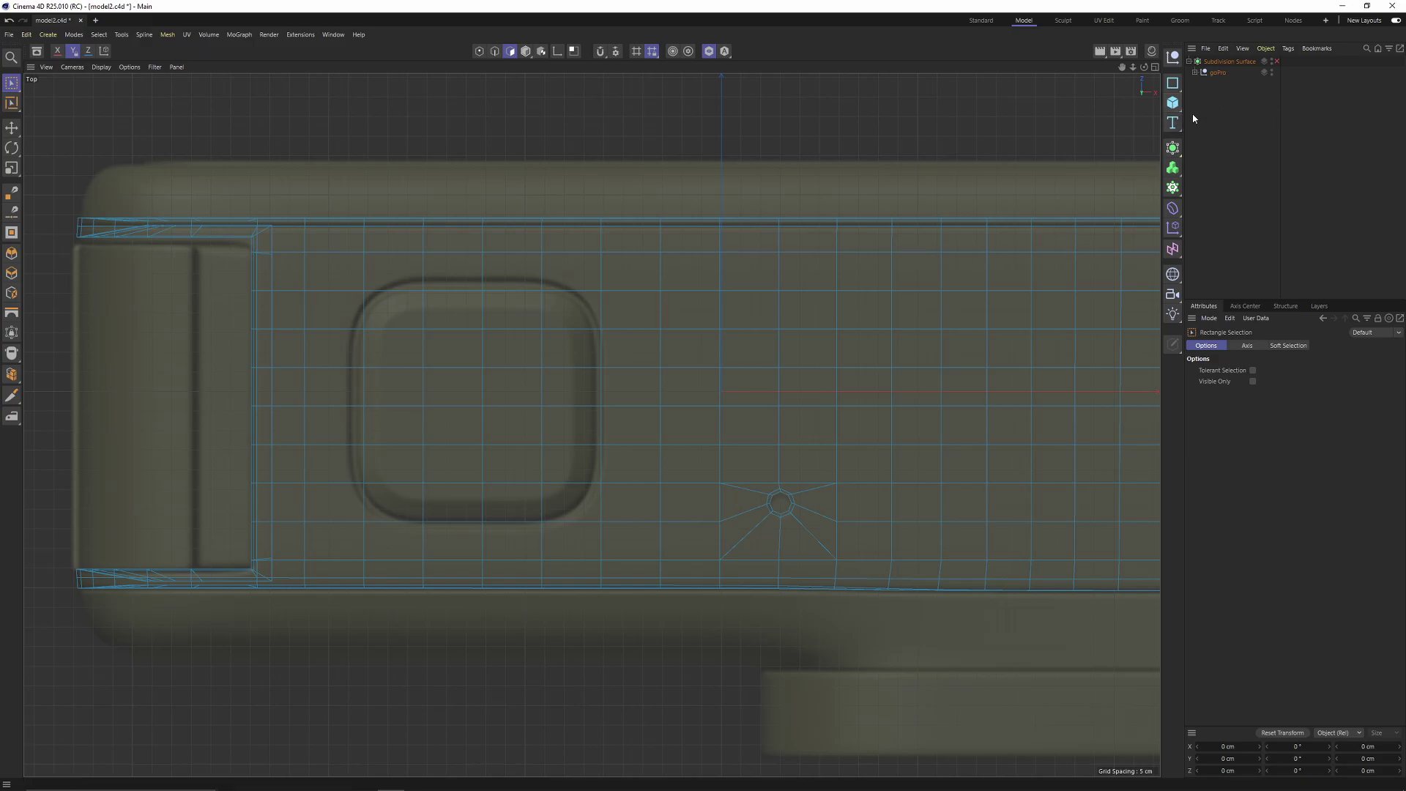
{"action": "left_click", "coordinate": [1172, 104]}
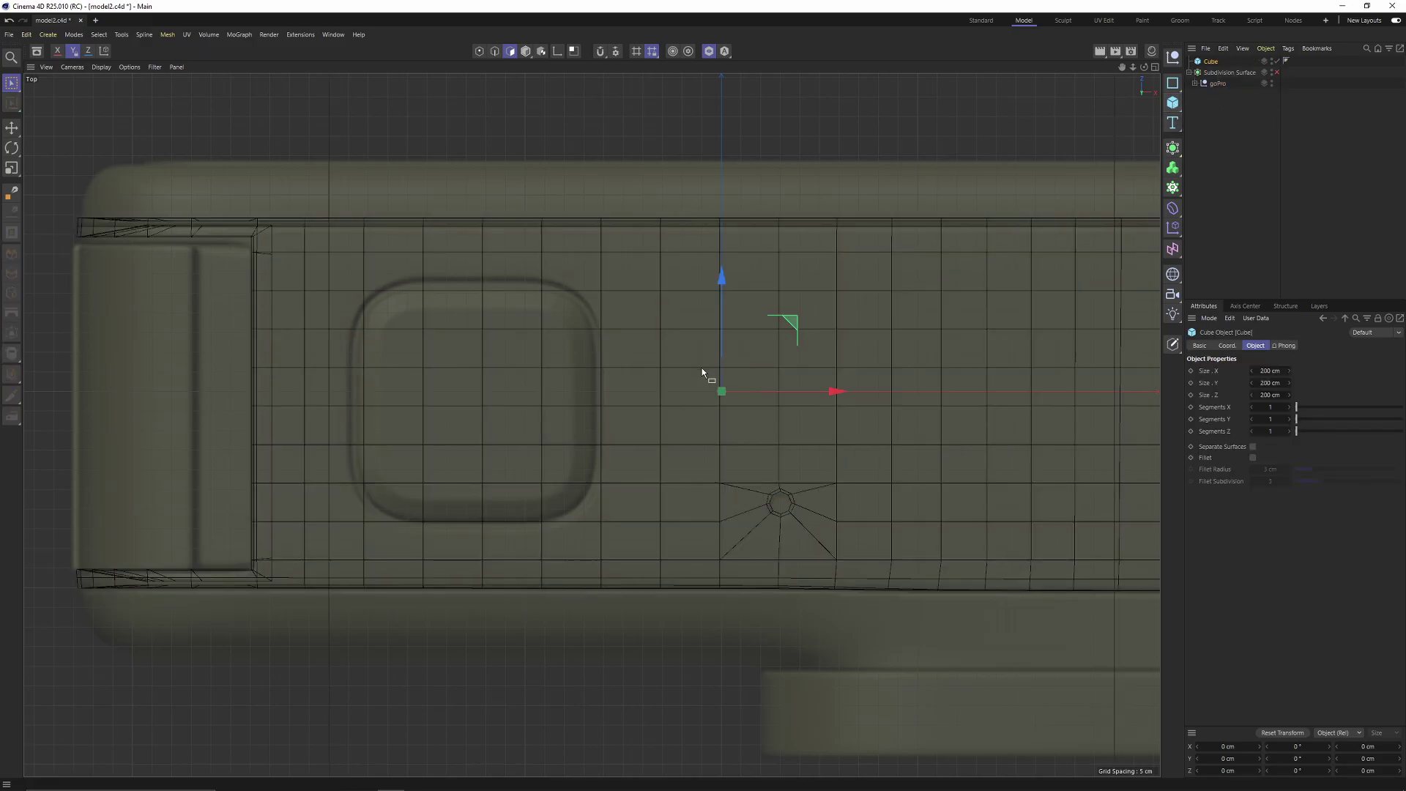
{"action": "key", "text": "Return"}
{"action": "left_click_drag", "start_coordinate": [793, 325], "coordinate": [531, 334]}
- Scale the cube uniformly to 63.8 cm and align it with the shutter button's outline in the reference
{"action": "key", "text": "t"}
{"action": "left_click_drag", "start_coordinate": [804, 399], "coordinate": [591, 400]}
{"action": "key", "text": "e"}
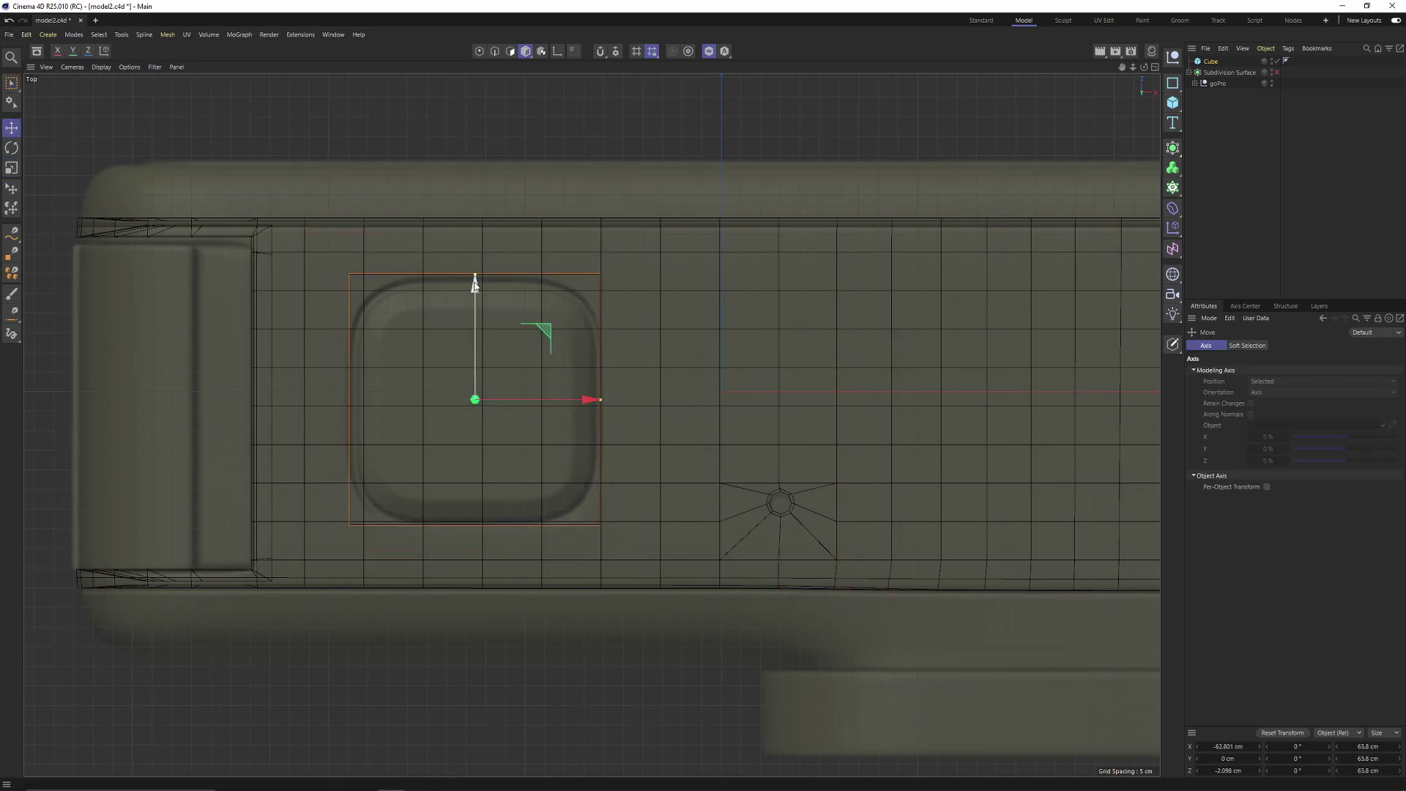
{"action": "scroll", "coordinate": [477, 315], "scroll_direction": "up", "scroll_amount": 3}
{"action": "left_click_drag", "start_coordinate": [475, 325], "coordinate": [477, 344]}
{"action": "left_click_drag", "start_coordinate": [590, 452], "coordinate": [587, 452]}
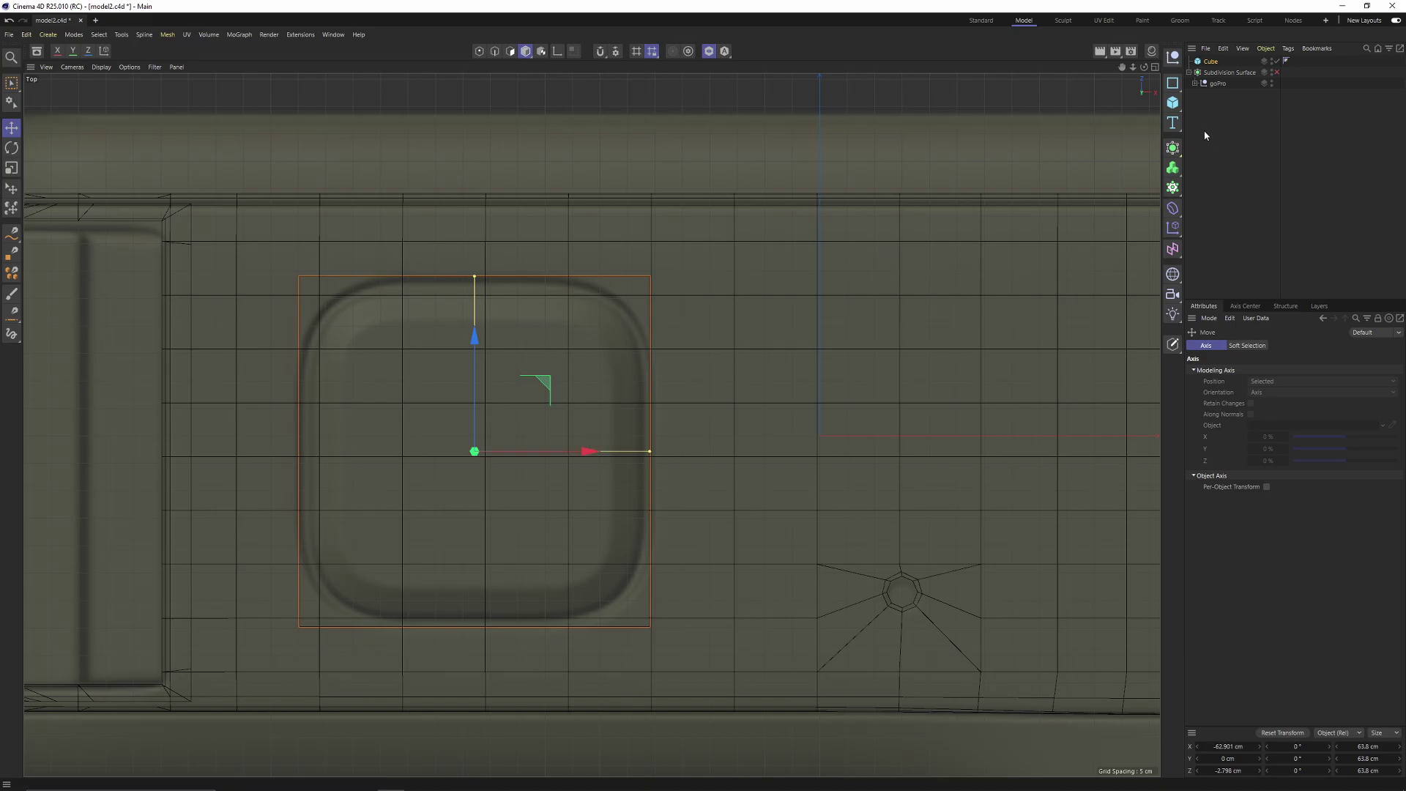
- Enable the cube's fillet with a radius of 14 cm and 2 fillet subdivisions
{"action": "left_click", "coordinate": [1211, 62]}
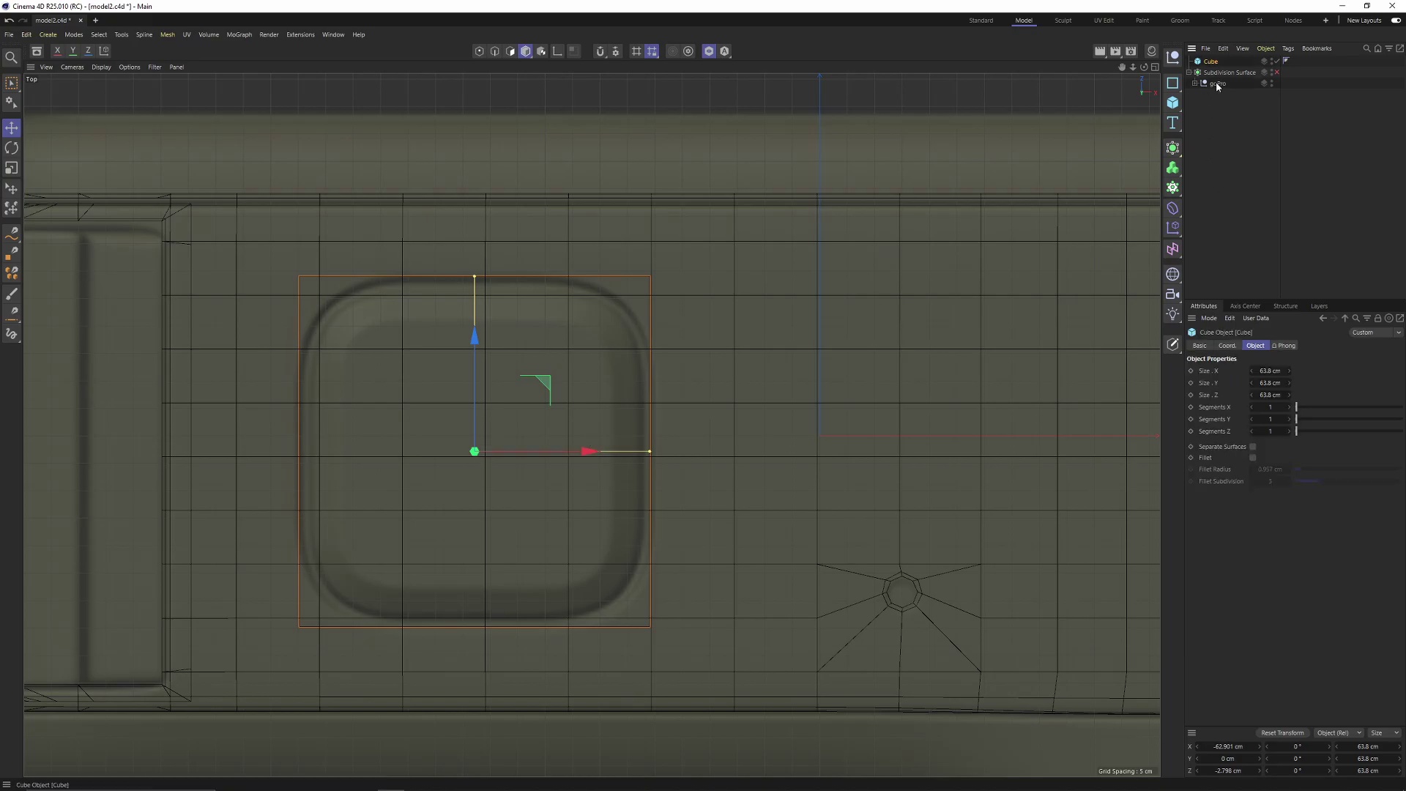
{"action": "left_click", "coordinate": [1253, 458]}
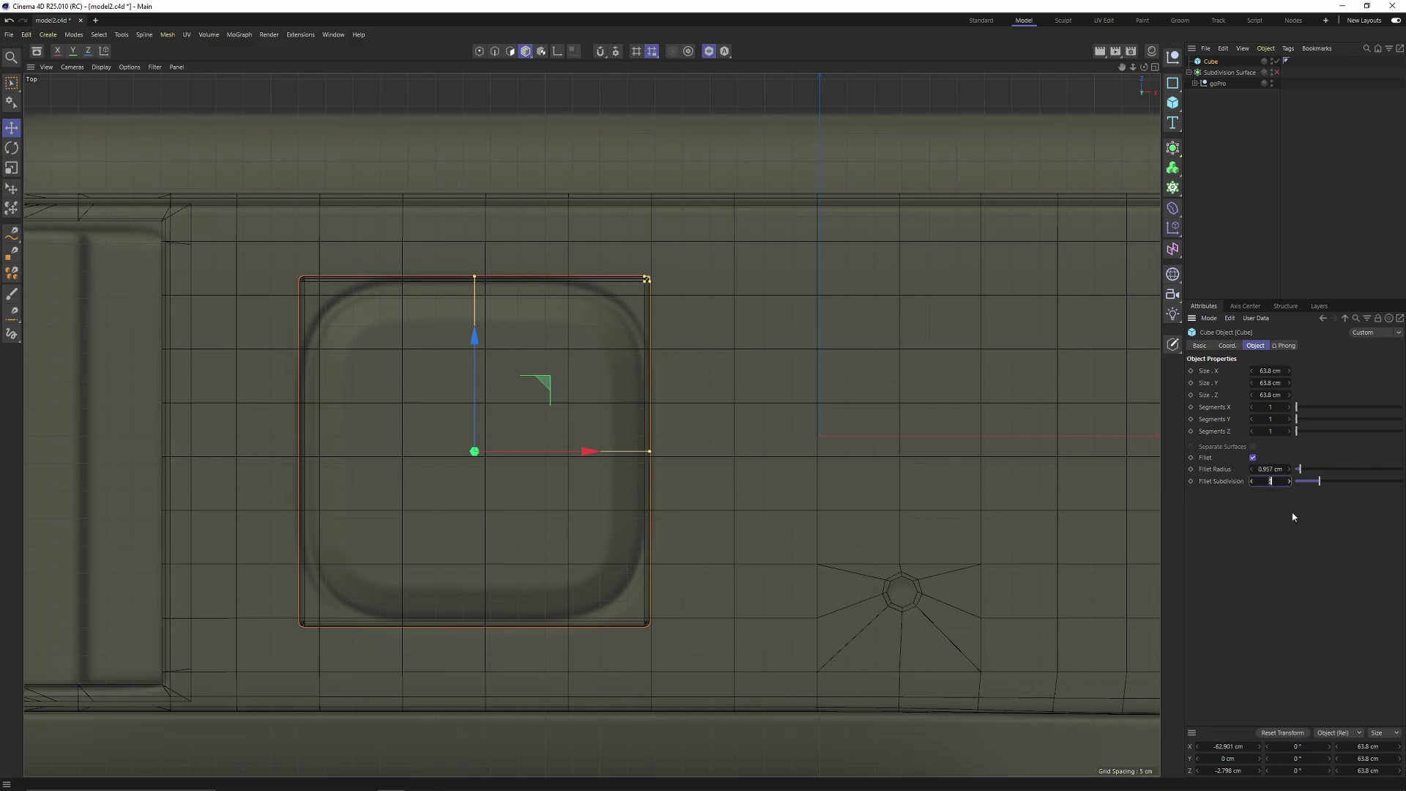
{"action": "left_click_drag", "start_coordinate": [1290, 557], "coordinate": [1290, 559]}
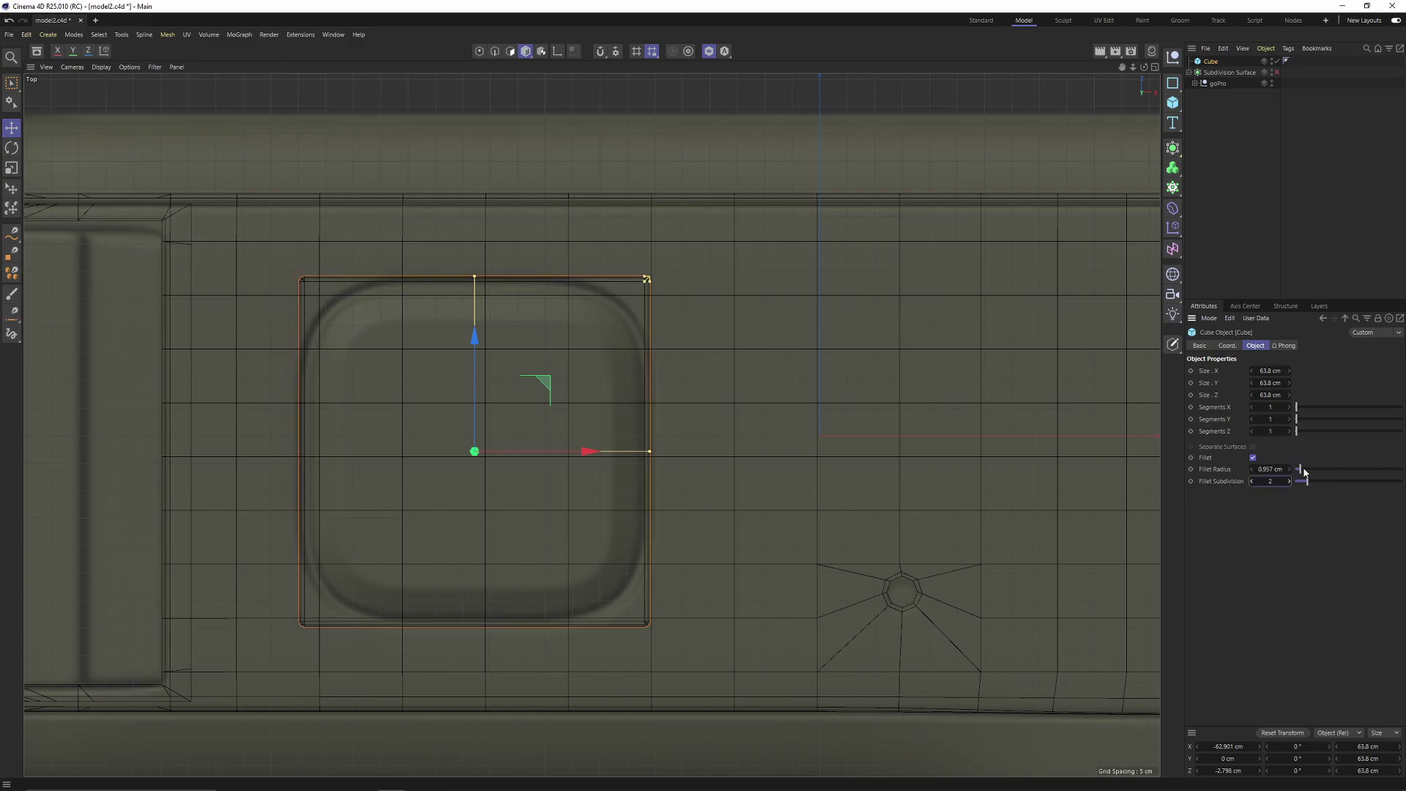
{"action": "left_click_drag", "start_coordinate": [1300, 469], "coordinate": [1371, 476]}
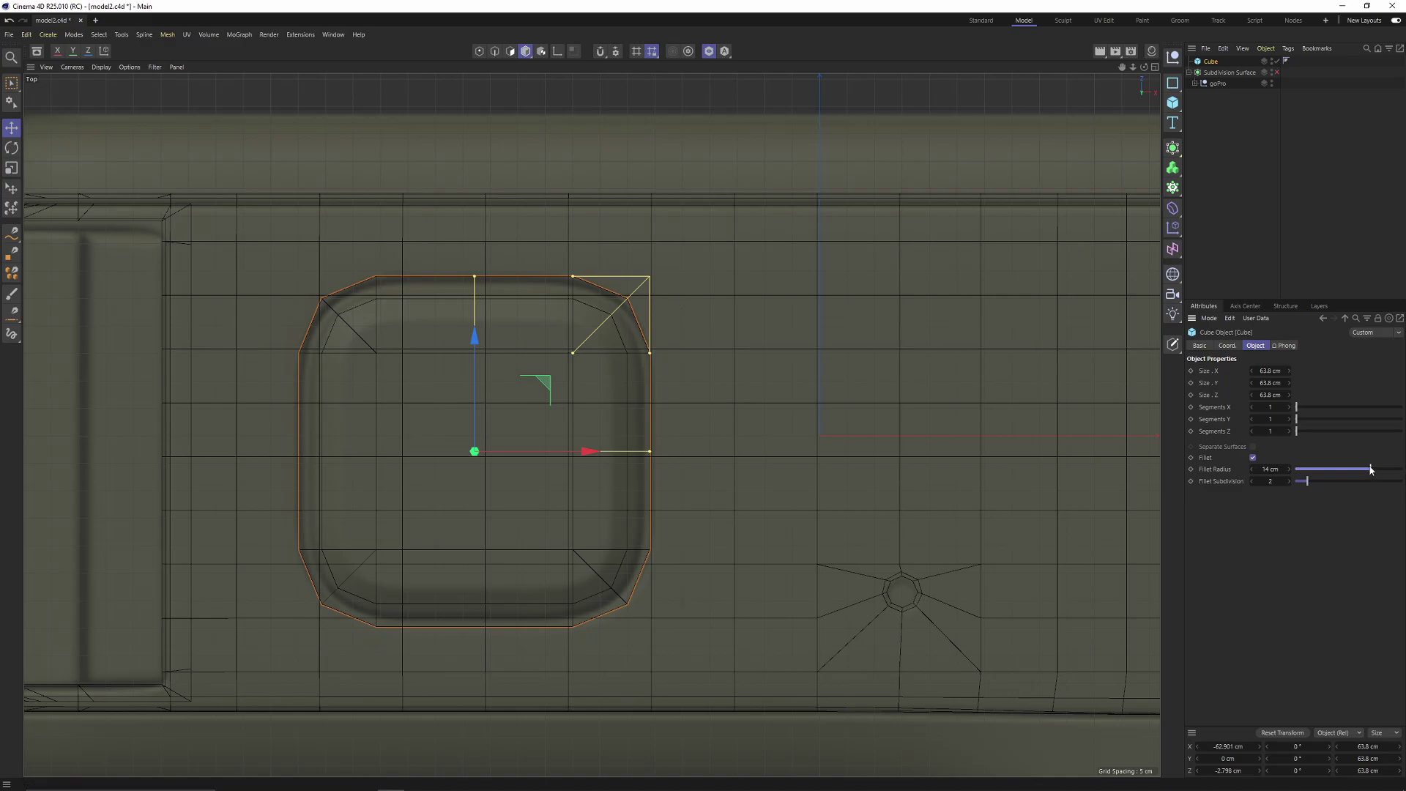
{"action": "left_click_drag", "start_coordinate": [1371, 470], "coordinate": [1377, 469]}
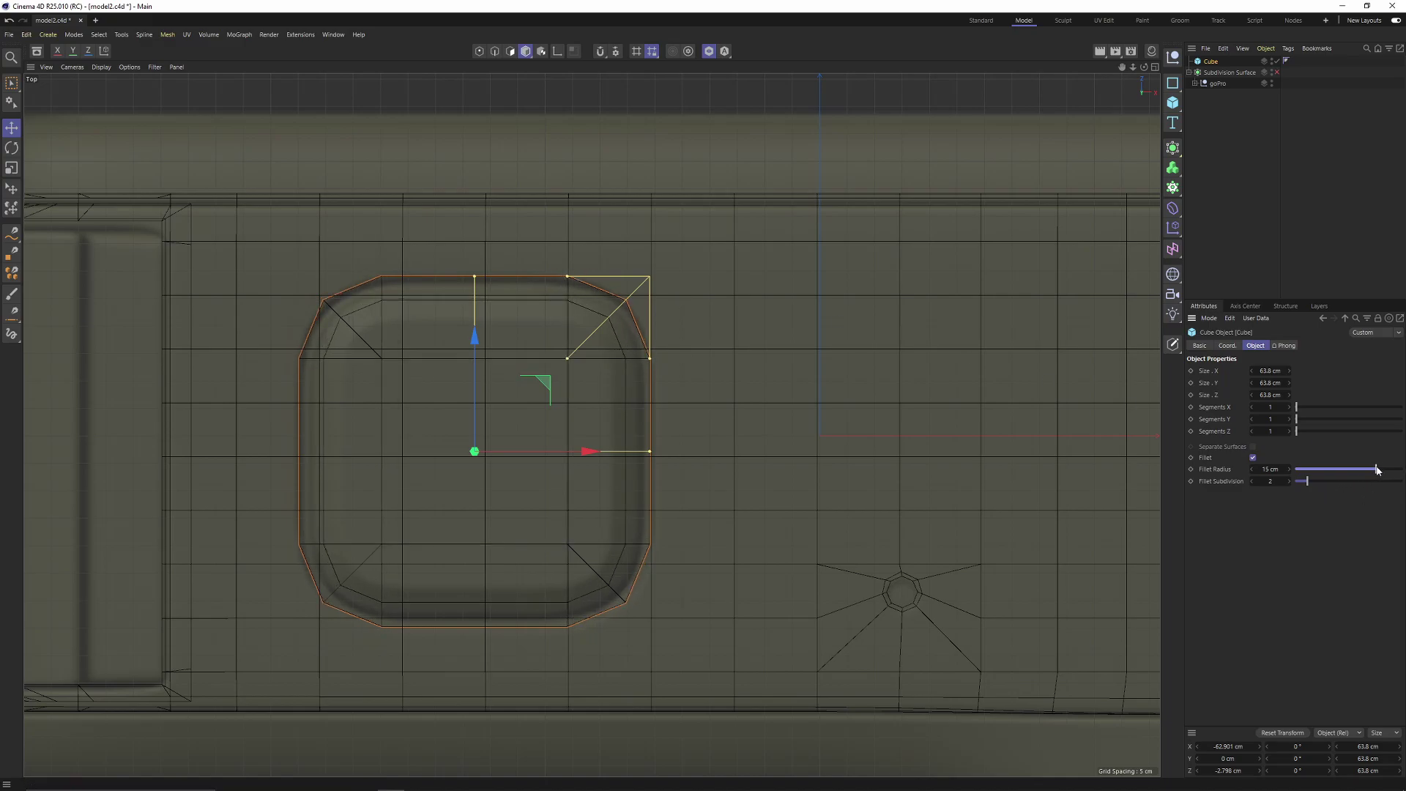
{"action": "double_click", "coordinate": [1267, 471]}
{"action": "type", "text": "14"}
{"action": "key", "text": "Return"}
- Raise the cube through the body's top surface to Y 119.374 cm and set the display to Gouraud Shading (Lines)
{"action": "middle_click", "coordinate": [653, 418]}
{"action": "middle_click", "coordinate": [430, 277]}
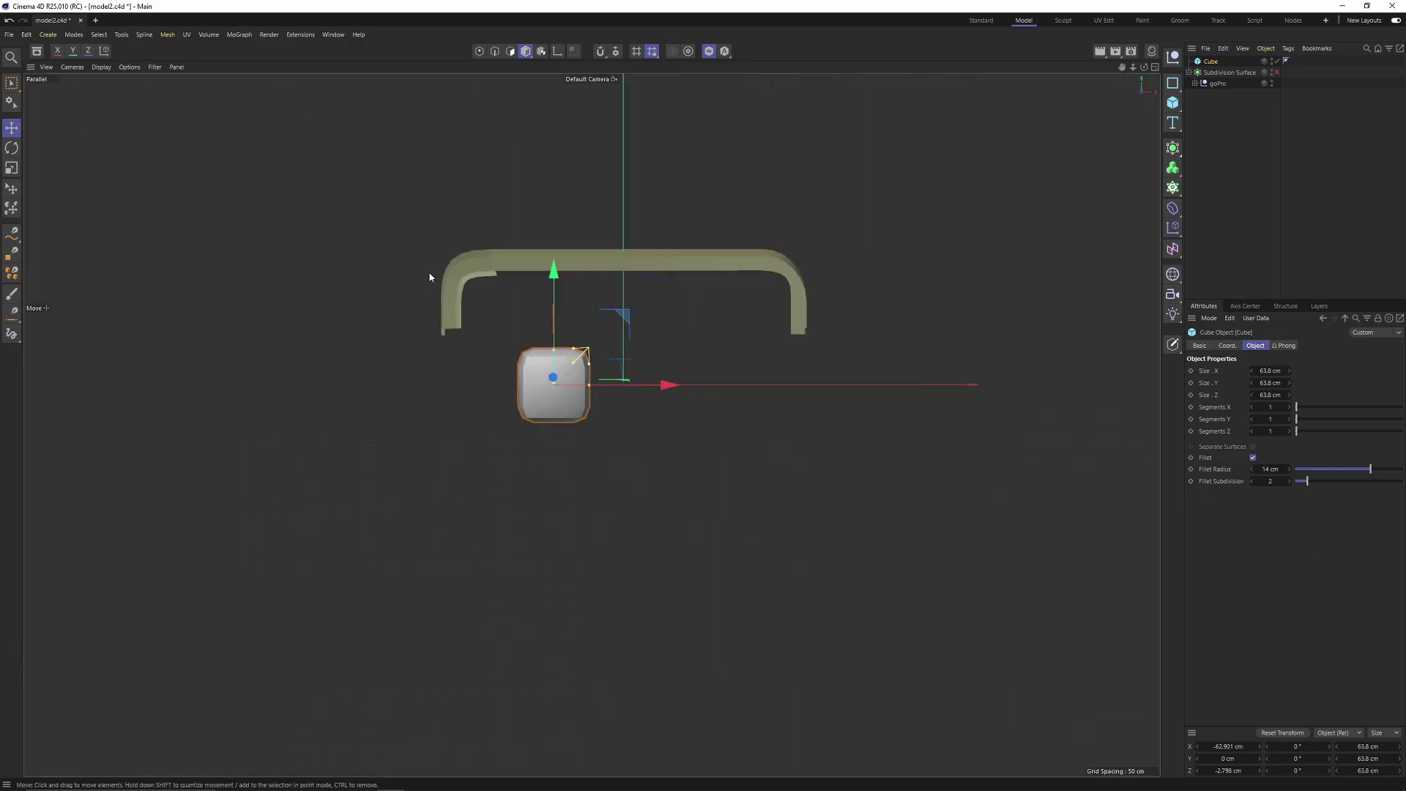
{"action": "left_click_drag", "start_coordinate": [430, 277], "coordinate": [612, 220], "text": "alt"}
{"action": "left_click", "coordinate": [101, 66]}
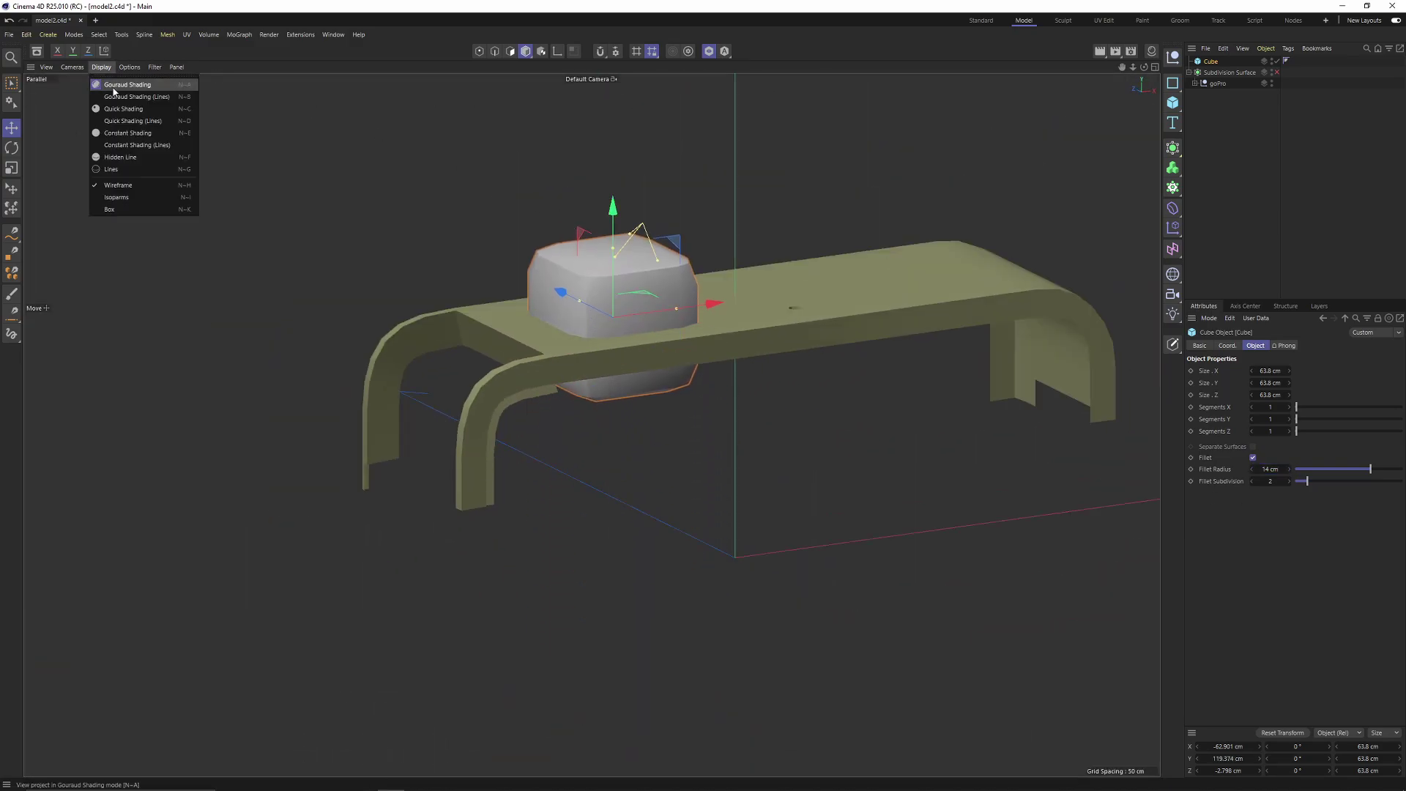
{"action": "left_click", "coordinate": [121, 98]}
{"action": "scroll", "coordinate": [572, 357], "scroll_direction": "up", "scroll_amount": 5}
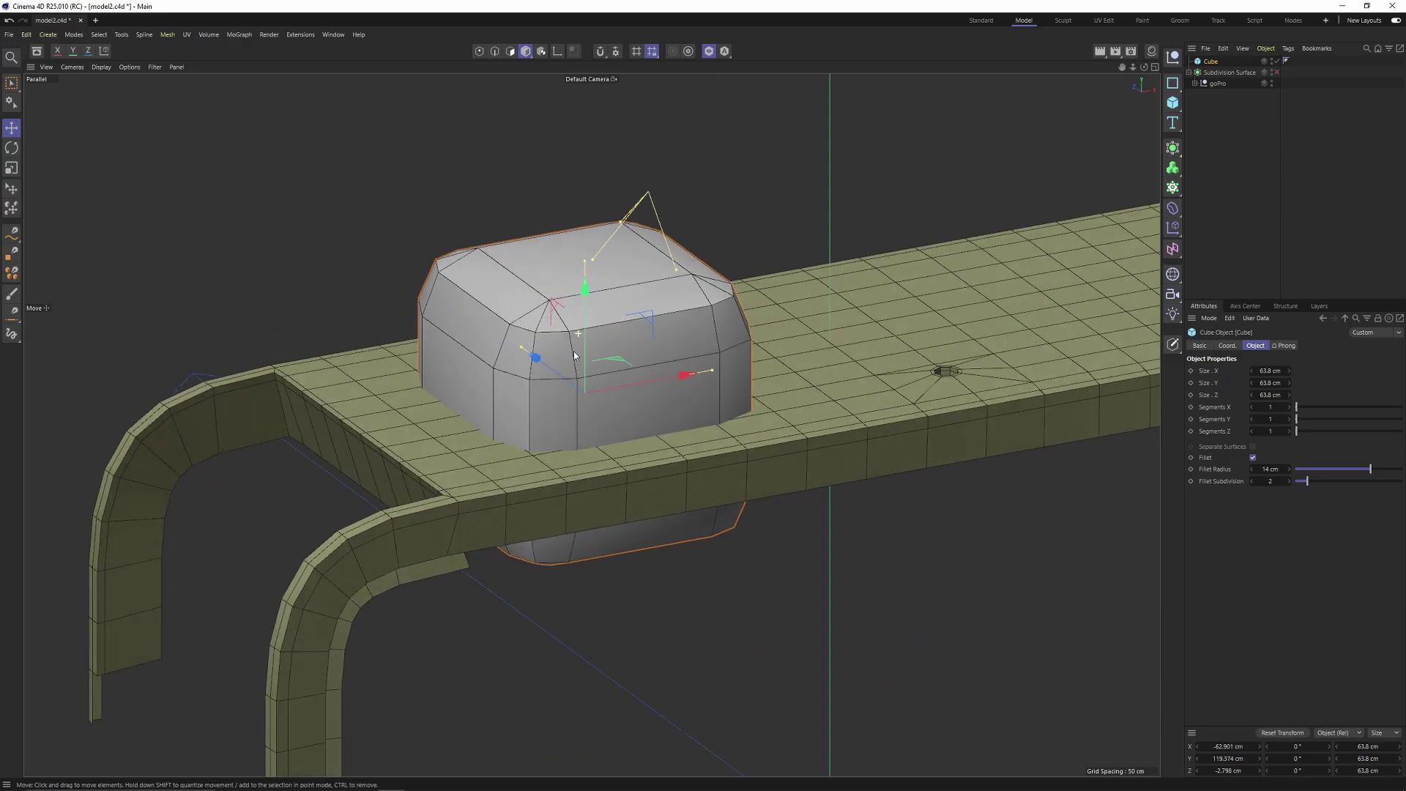
{"action": "left_click_drag", "start_coordinate": [572, 357], "coordinate": [562, 400], "text": "alt"}
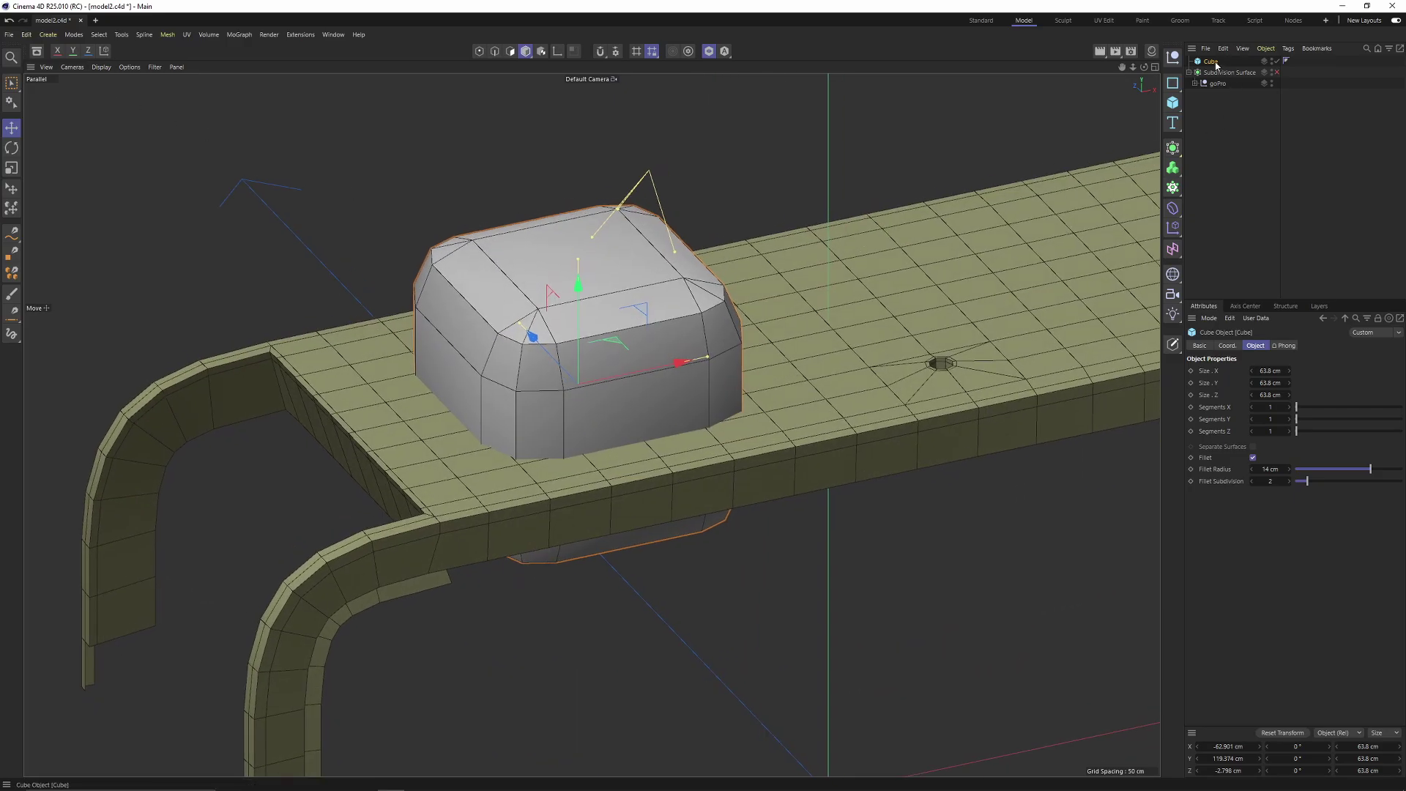
- Make the cube editable and delete its upper and lower polygons, leaving only the vertical side walls as a ring
{"action": "key", "text": "c"}
{"action": "left_click_drag", "start_coordinate": [636, 357], "coordinate": [499, 300], "text": "alt"}
{"action": "key", "text": "Return"}
{"action": "key", "text": "0"}
{"action": "left_click_drag", "start_coordinate": [323, 222], "coordinate": [823, 411]}
{"action": "key", "text": "Delete"}
{"action": "left_click_drag", "start_coordinate": [580, 555], "coordinate": [521, 460], "text": "alt"}
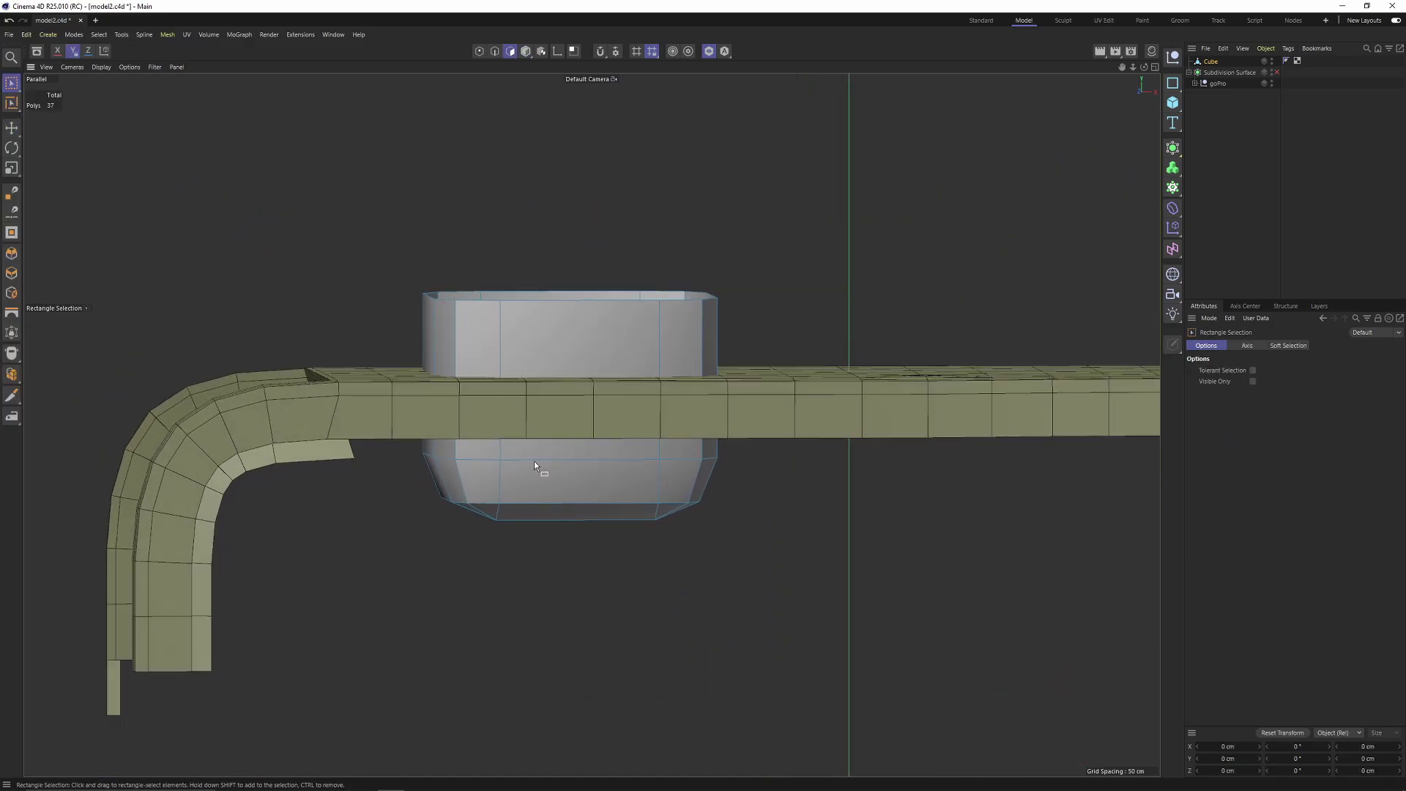
{"action": "left_click_drag", "start_coordinate": [363, 406], "coordinate": [897, 628]}
{"action": "key", "text": "Delete"}
- Put the cube ring in a new Subdivision Surface and compare its smoothed outline with the button in the top view
{"action": "left_click_drag", "start_coordinate": [566, 301], "coordinate": [569, 333], "text": "alt"}
{"action": "middle_click", "coordinate": [714, 271]}
{"action": "middle_click", "coordinate": [748, 237]}
{"action": "middle_click_drag", "start_coordinate": [529, 357], "coordinate": [590, 328], "text": "alt"}
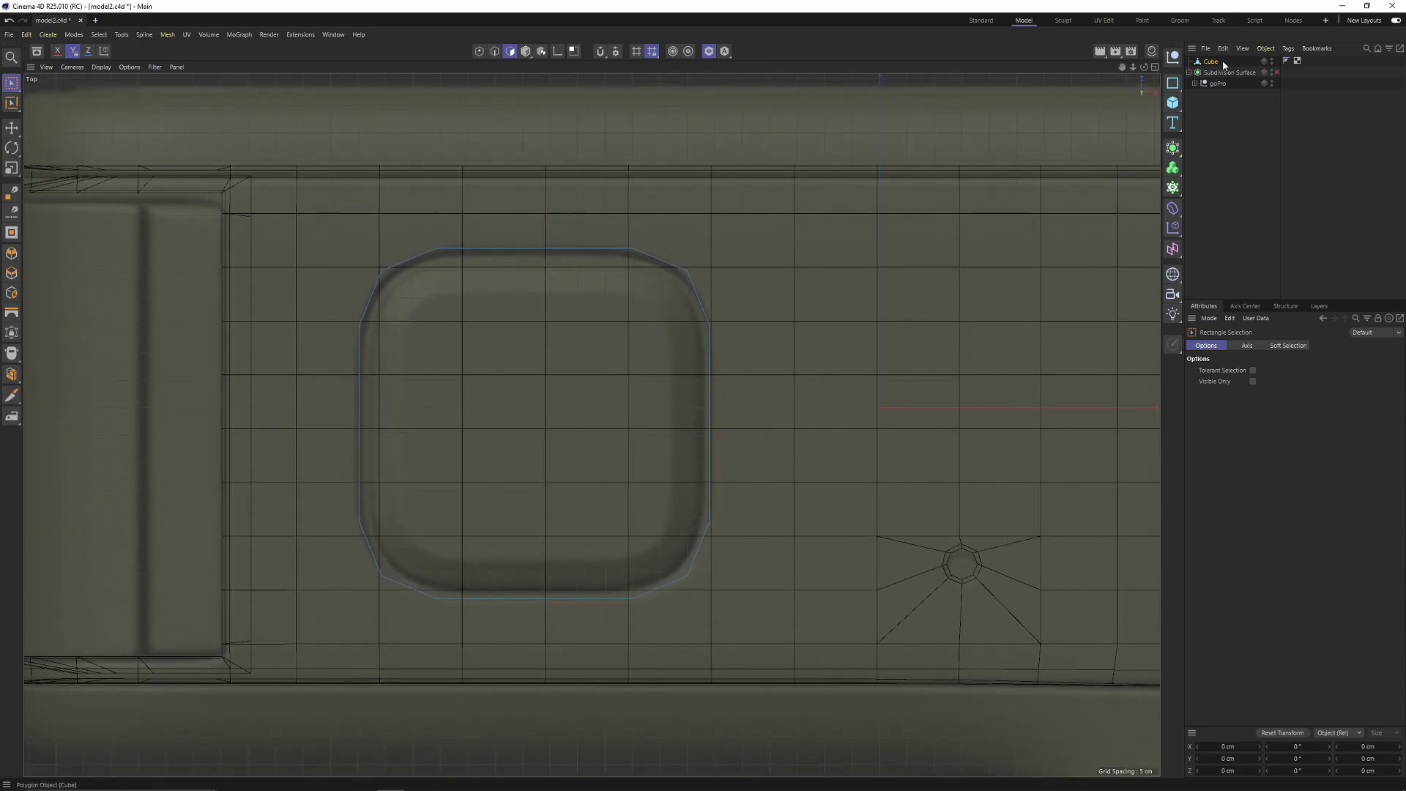
{"action": "left_click", "coordinate": [1174, 153], "text": "alt"}
{"action": "scroll", "coordinate": [684, 284], "scroll_direction": "up", "scroll_amount": 1}
{"action": "scroll", "coordinate": [686, 287], "scroll_direction": "up", "scroll_amount": 1}
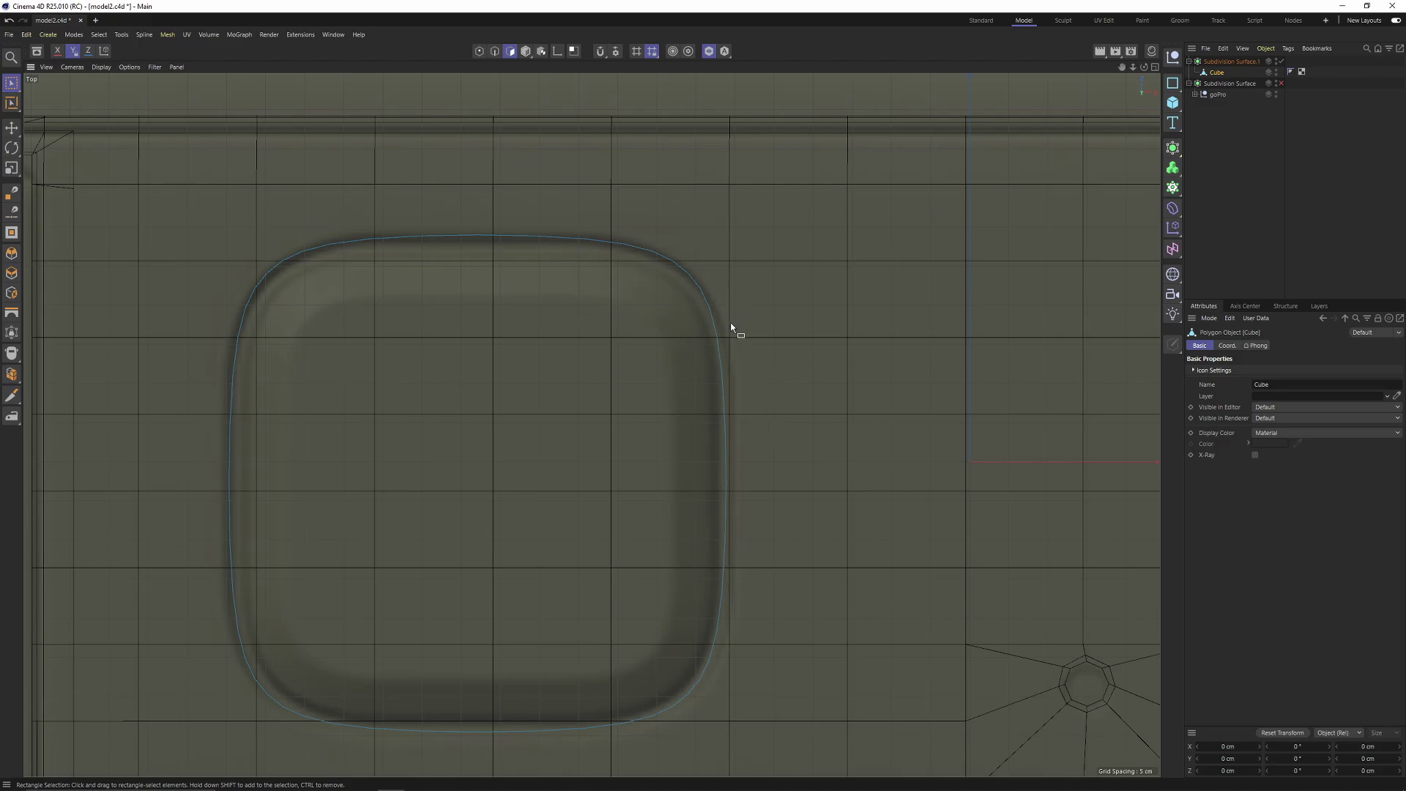
{"action": "scroll", "coordinate": [736, 443], "scroll_direction": "down", "scroll_amount": 1}
- Turn off the ring's smoothing and add two vertical and two horizontal line cuts across its straight sides in the top view
{"action": "key", "text": "q"}
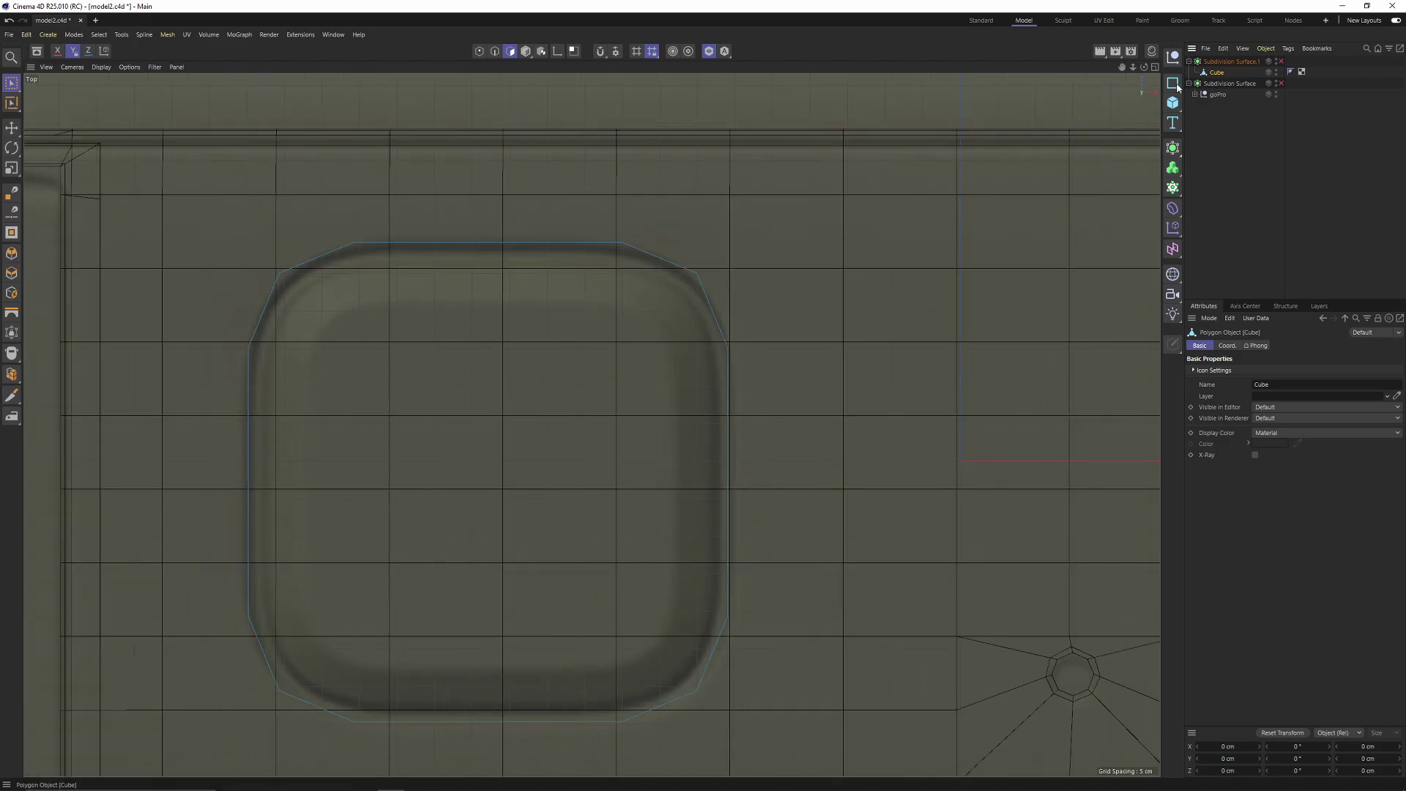
{"action": "key", "text": "Return"}
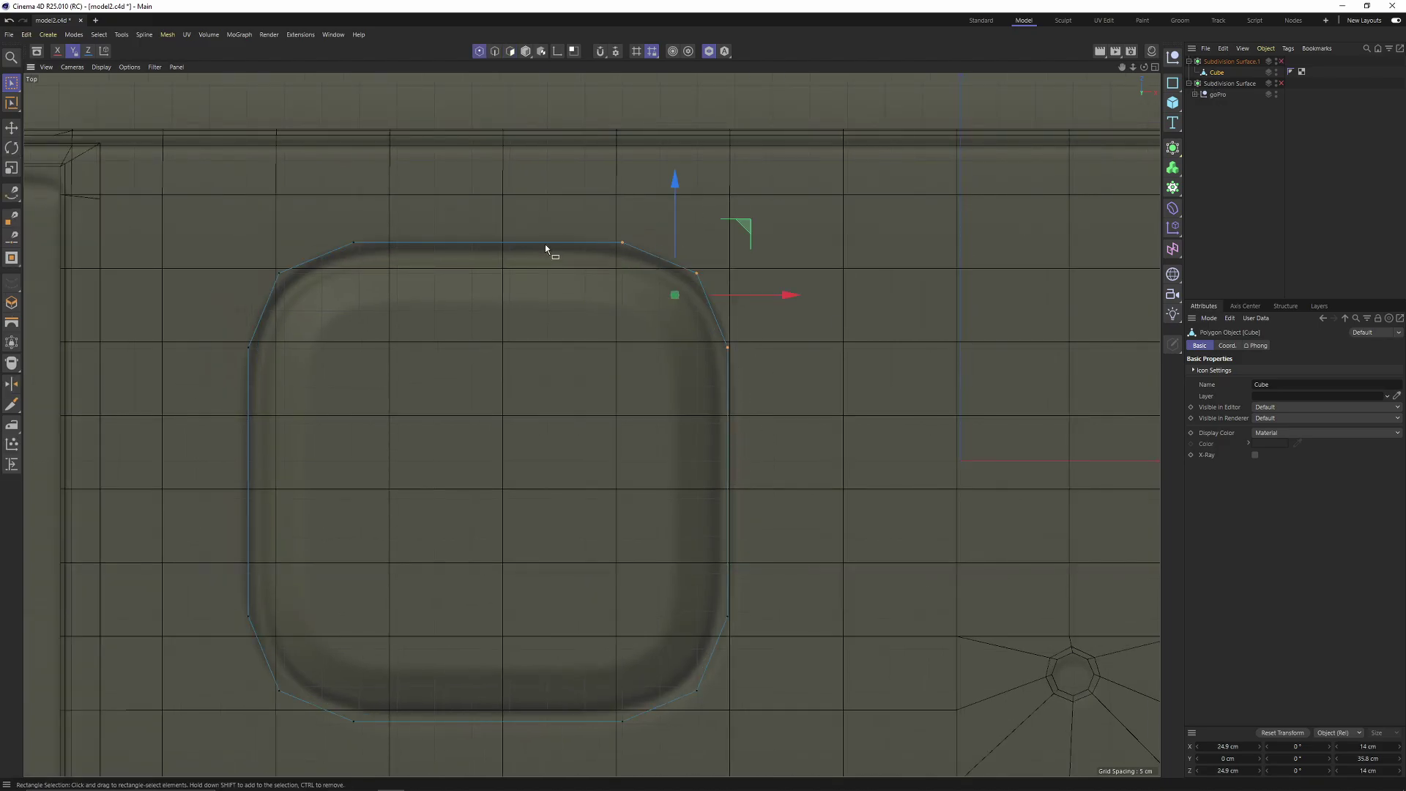
{"action": "scroll", "coordinate": [659, 413], "scroll_direction": "down", "scroll_amount": 2}
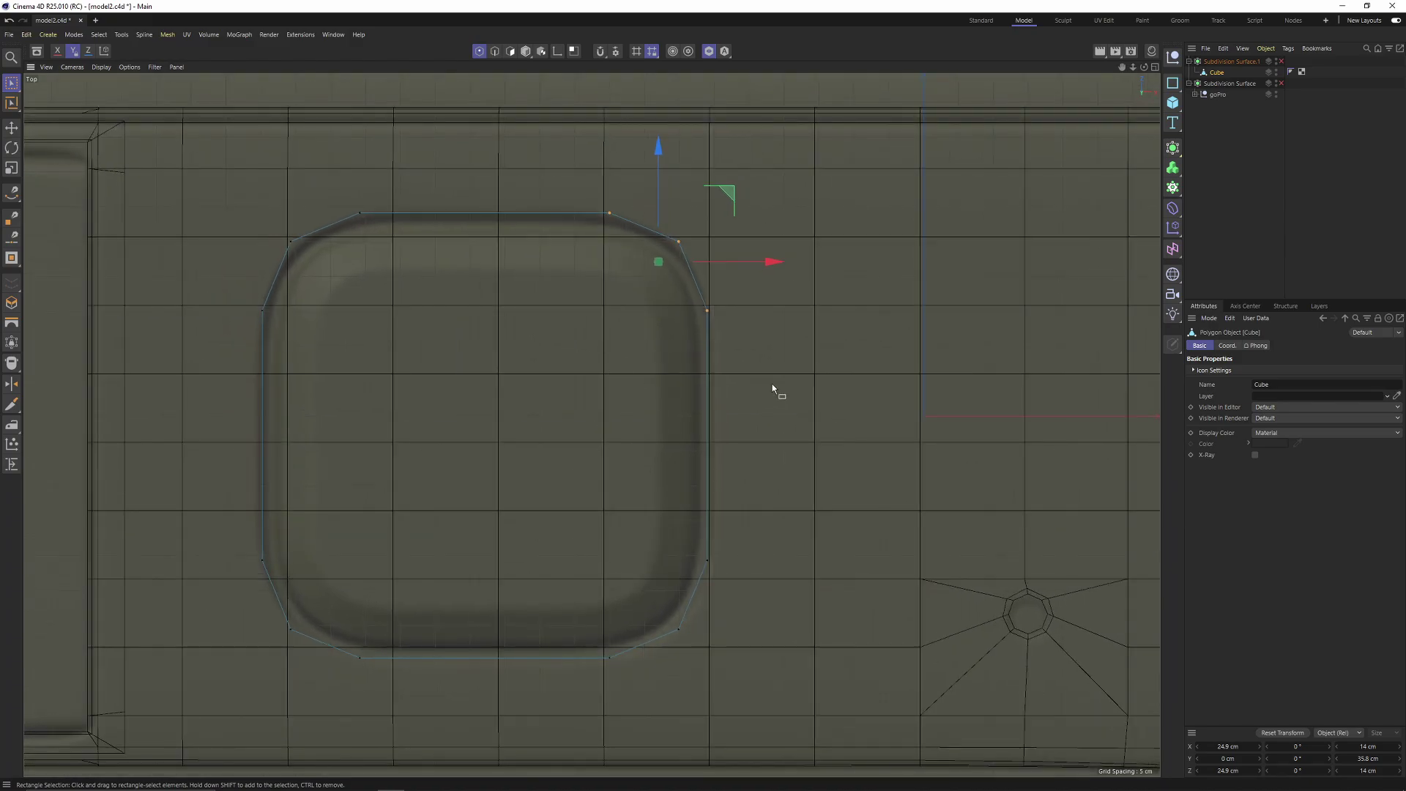
{"action": "key", "text": "m"}
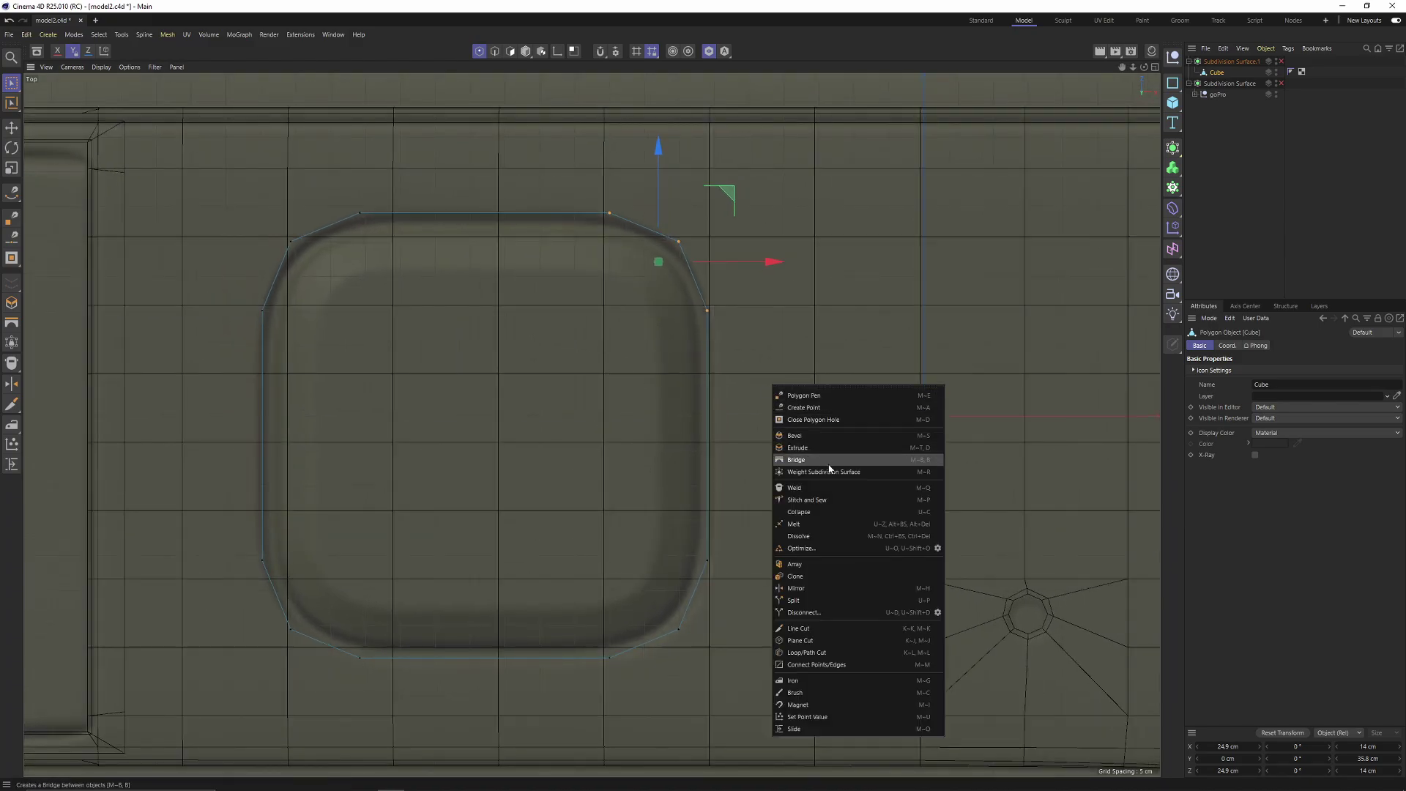
{"action": "left_click", "coordinate": [804, 629]}
{"action": "middle_click_drag", "start_coordinate": [625, 311], "coordinate": [675, 294], "text": "alt"}
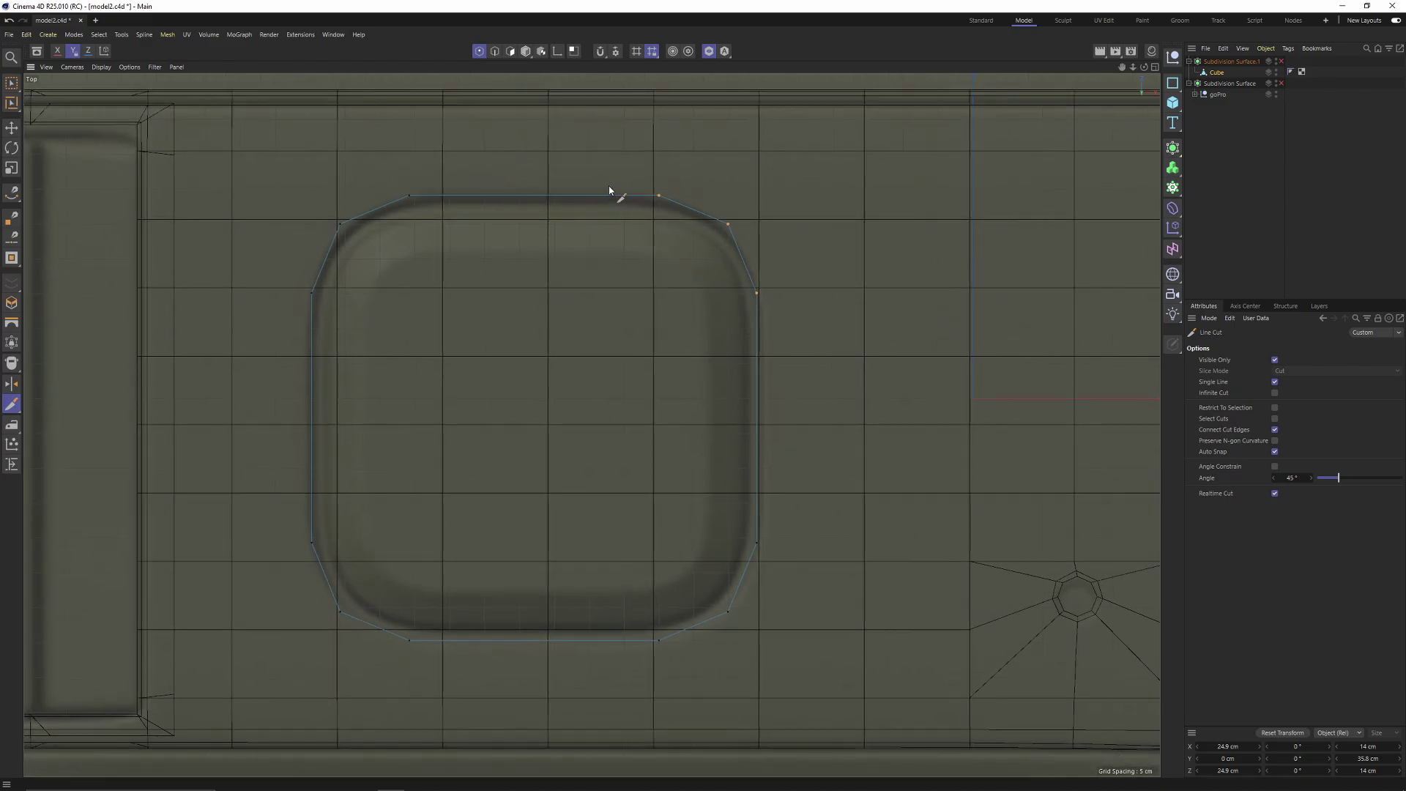
{"action": "left_click", "coordinate": [585, 156]}
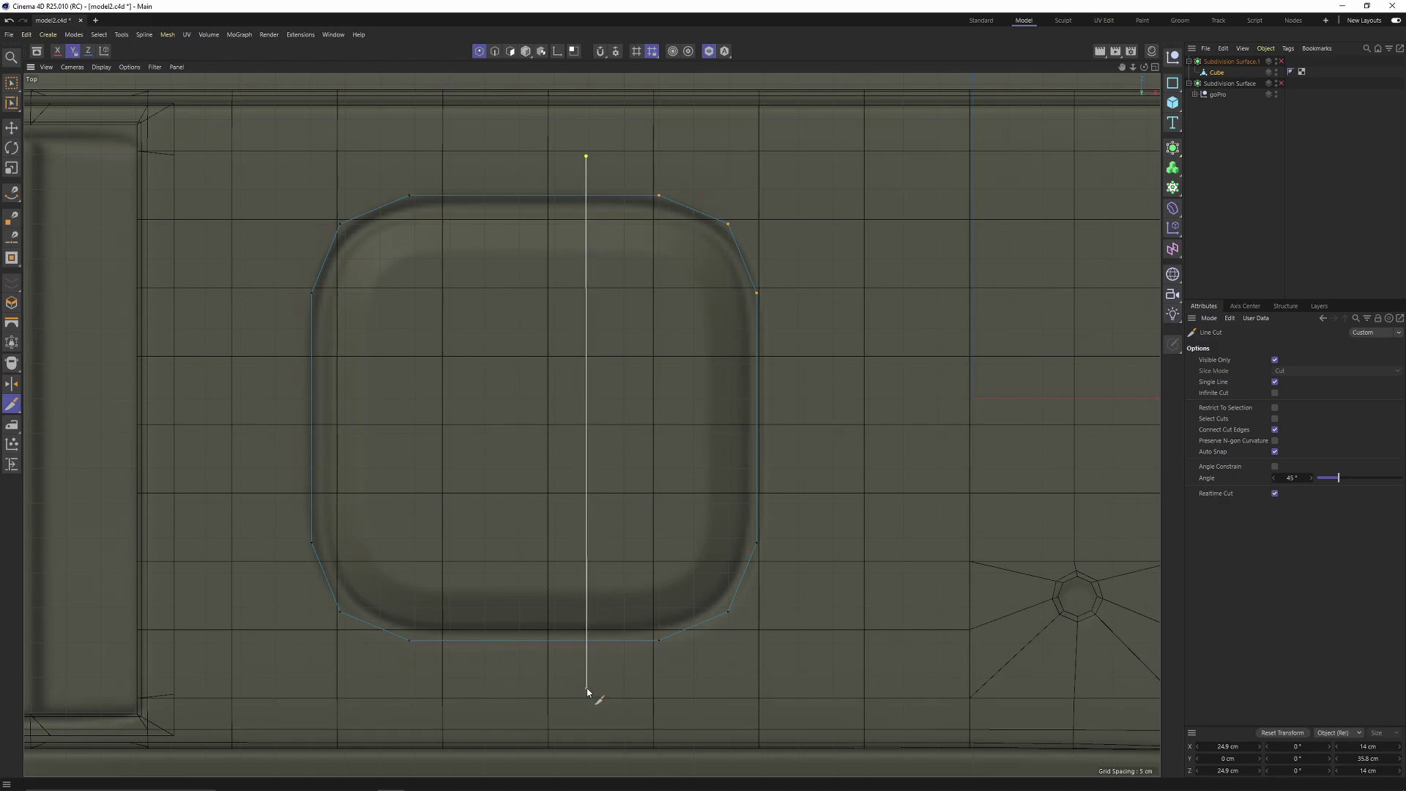
{"action": "left_click_drag", "start_coordinate": [481, 160], "coordinate": [480, 717]}
{"action": "left_click_drag", "start_coordinate": [267, 465], "coordinate": [765, 465]}
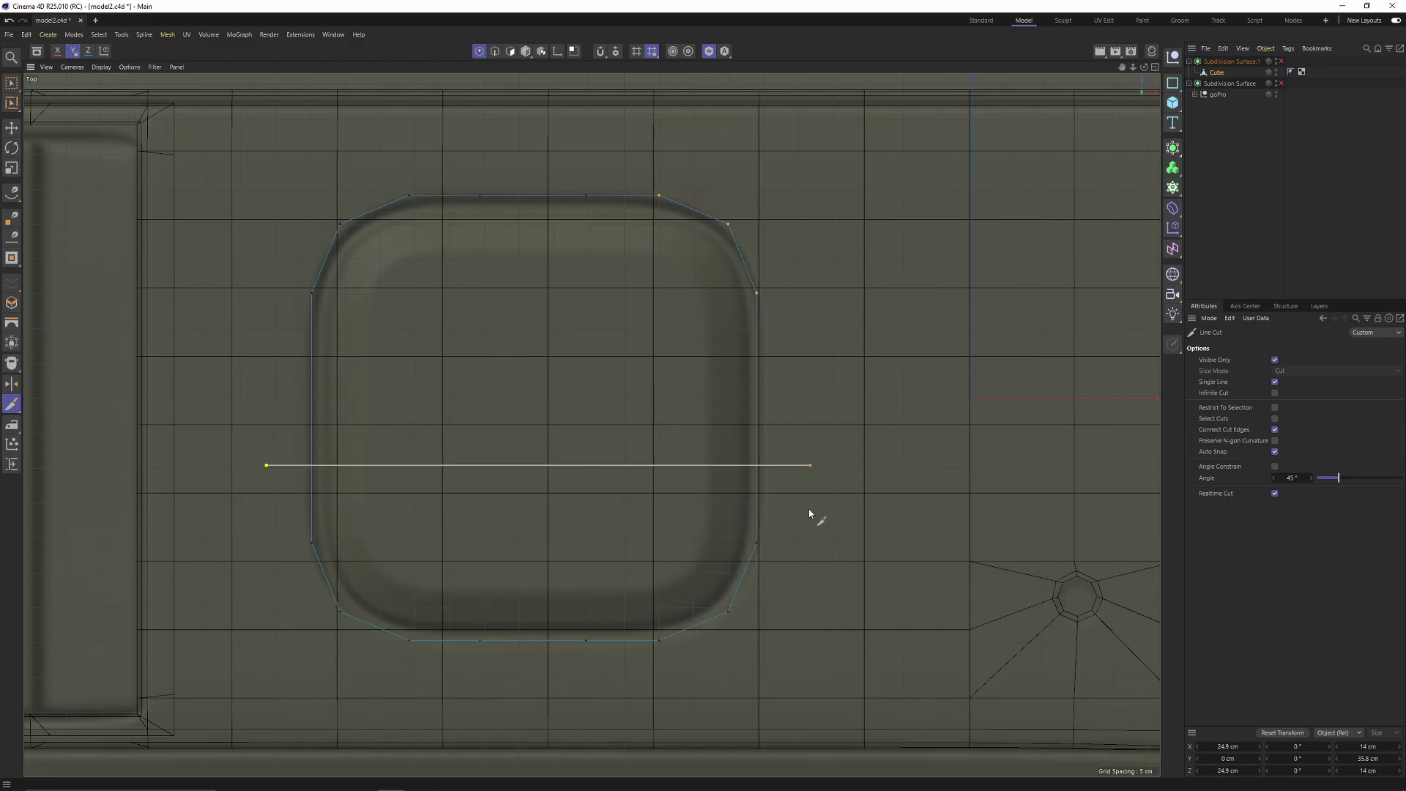
{"action": "mouse_move", "coordinate": [801, 358]}
{"action": "left_mouse_down"}
{"action": "mouse_move", "coordinate": [233, 333]}
{"action": "mouse_move", "coordinate": [233, 359]}
{"action": "left_mouse_up"}
- Move the two vertical cuts' points closer together, the second pair to X 6.735 cm, and check the smoothed outline against the reference button
{"action": "key", "text": "space"}
{"action": "middle_click_drag", "start_coordinate": [430, 243], "coordinate": [417, 226], "text": "alt"}
{"action": "mouse_move", "coordinate": [405, 148]}
{"action": "left_mouse_down"}
{"action": "mouse_move", "coordinate": [503, 463]}
{"action": "mouse_move", "coordinate": [490, 651]}
{"action": "left_mouse_up"}
{"action": "left_click_drag", "start_coordinate": [437, 132], "coordinate": [541, 692]}
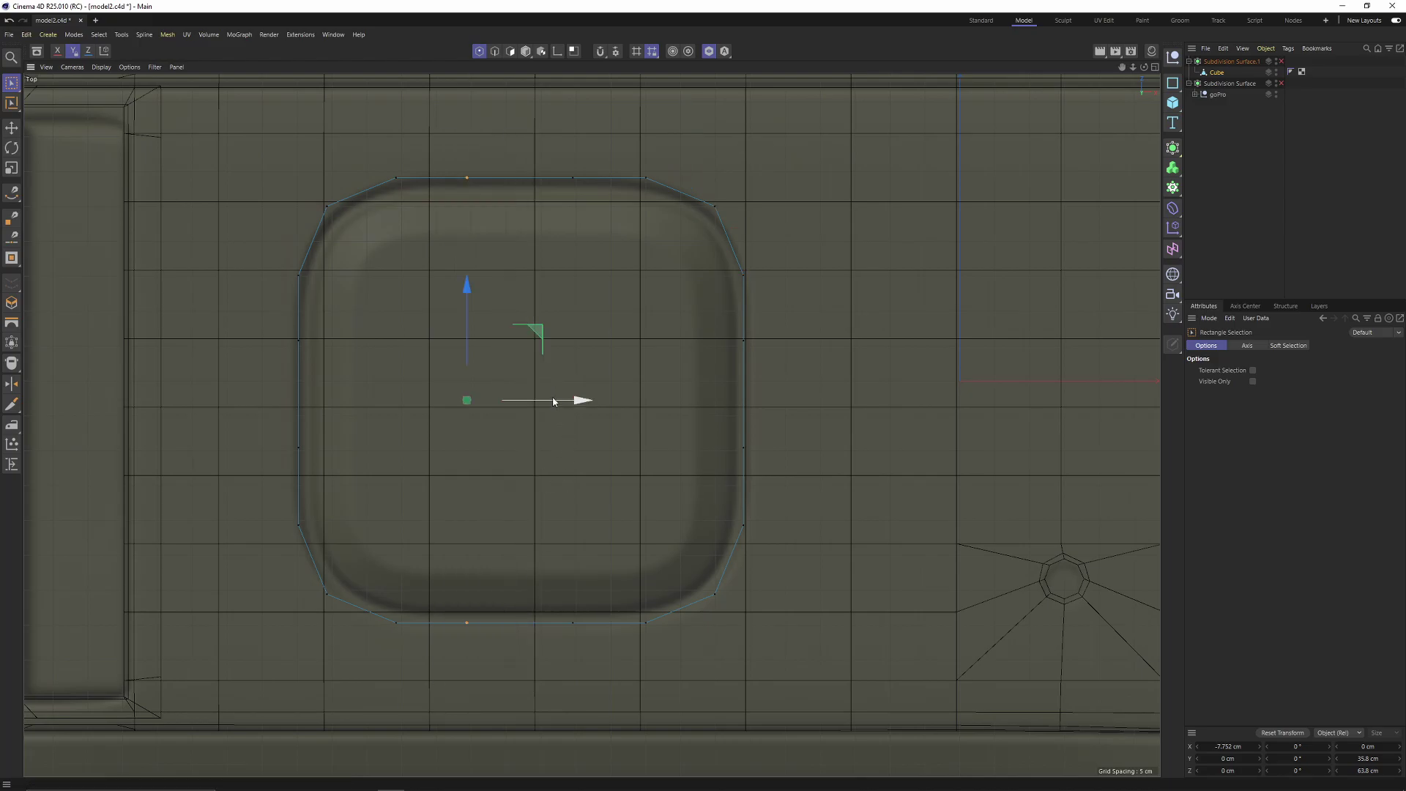
{"action": "left_click_drag", "start_coordinate": [552, 401], "coordinate": [563, 402]}
{"action": "left_click_drag", "start_coordinate": [545, 132], "coordinate": [585, 677]}
{"action": "left_click_drag", "start_coordinate": [681, 401], "coordinate": [668, 404]}
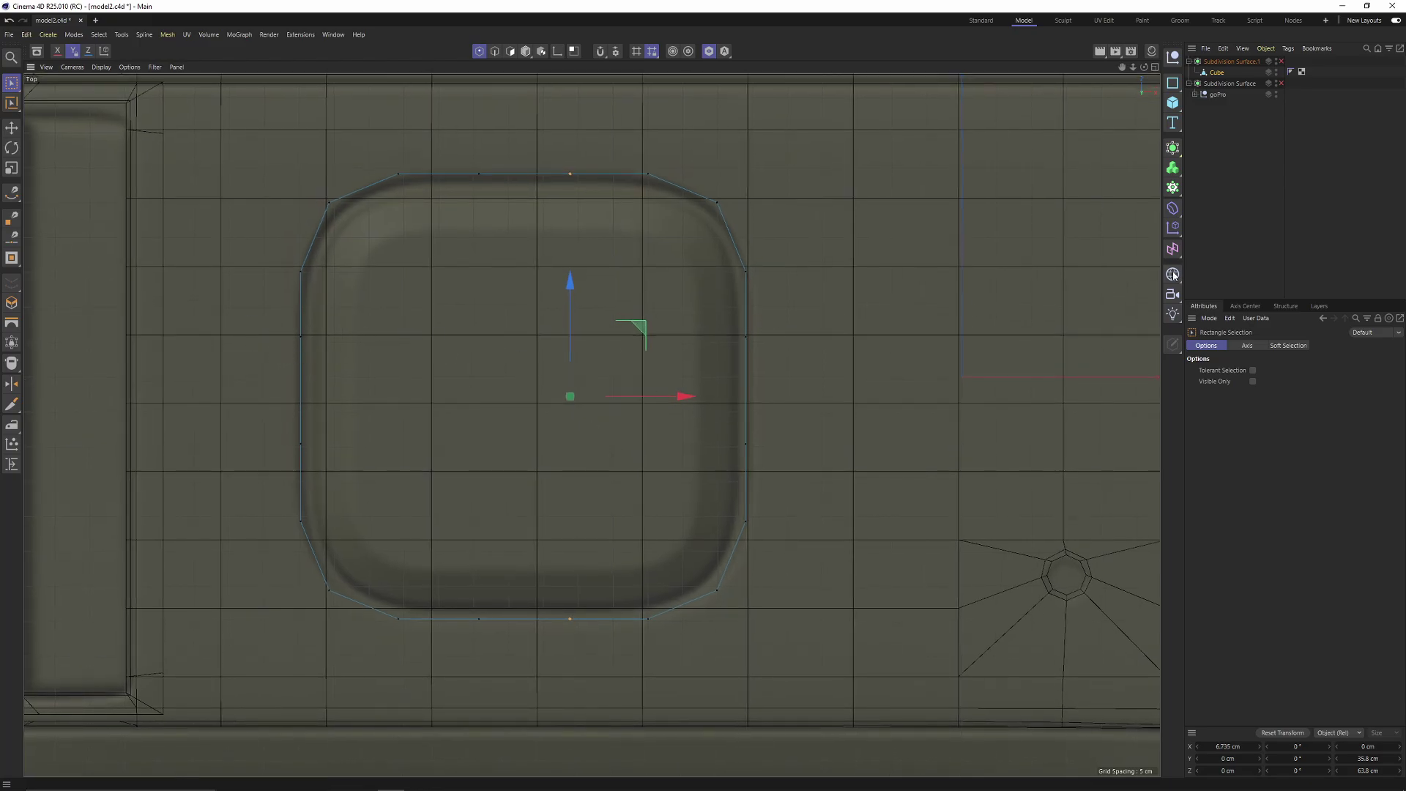
{"action": "left_click", "coordinate": [1280, 61]}
{"action": "scroll", "coordinate": [706, 208], "scroll_direction": "up", "scroll_amount": 3}
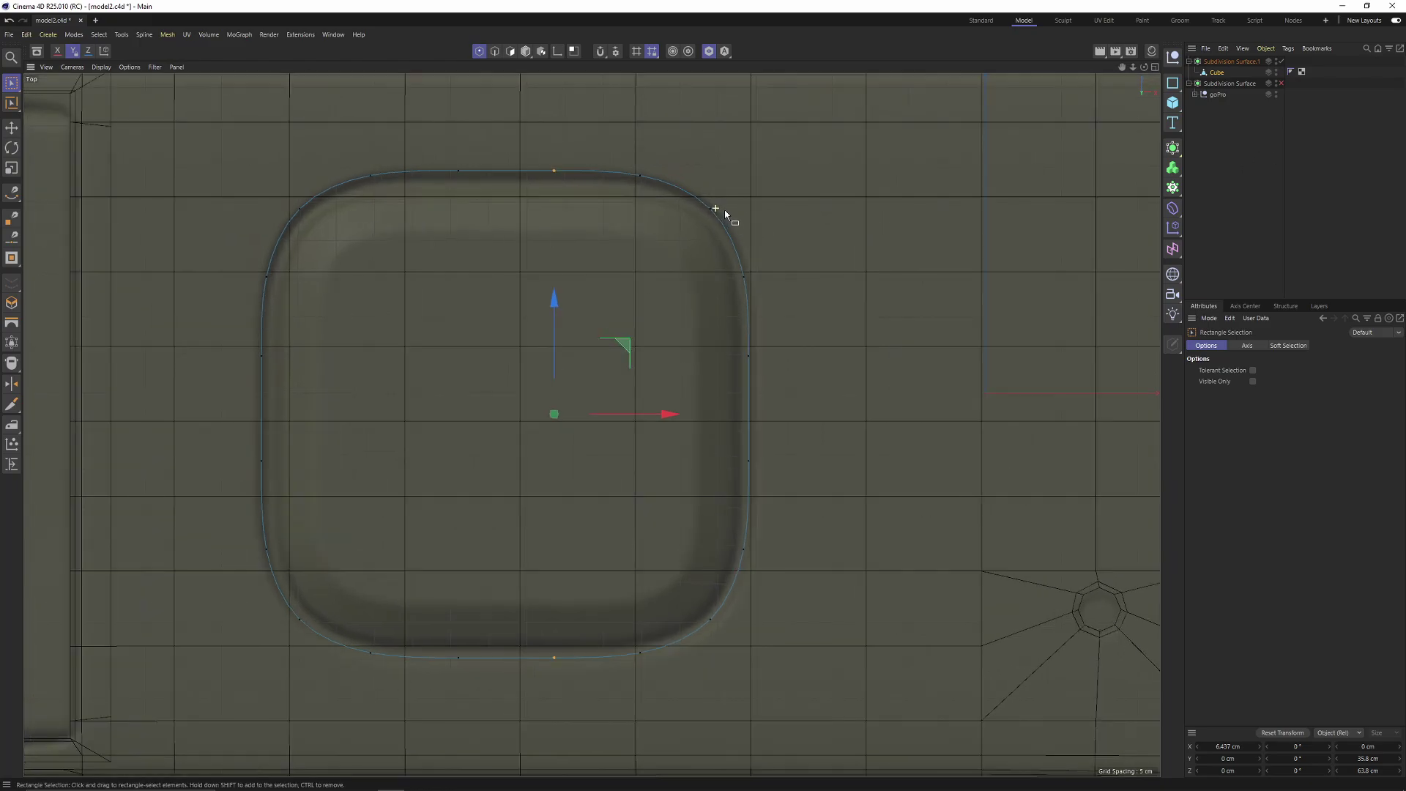
{"action": "middle_click_drag", "start_coordinate": [734, 420], "coordinate": [759, 357], "text": "alt"}
{"action": "key", "text": "q"}
- Create a Boole around the visible base object and add the cube ring as the shape to subtract
{"action": "middle_click", "coordinate": [615, 337]}
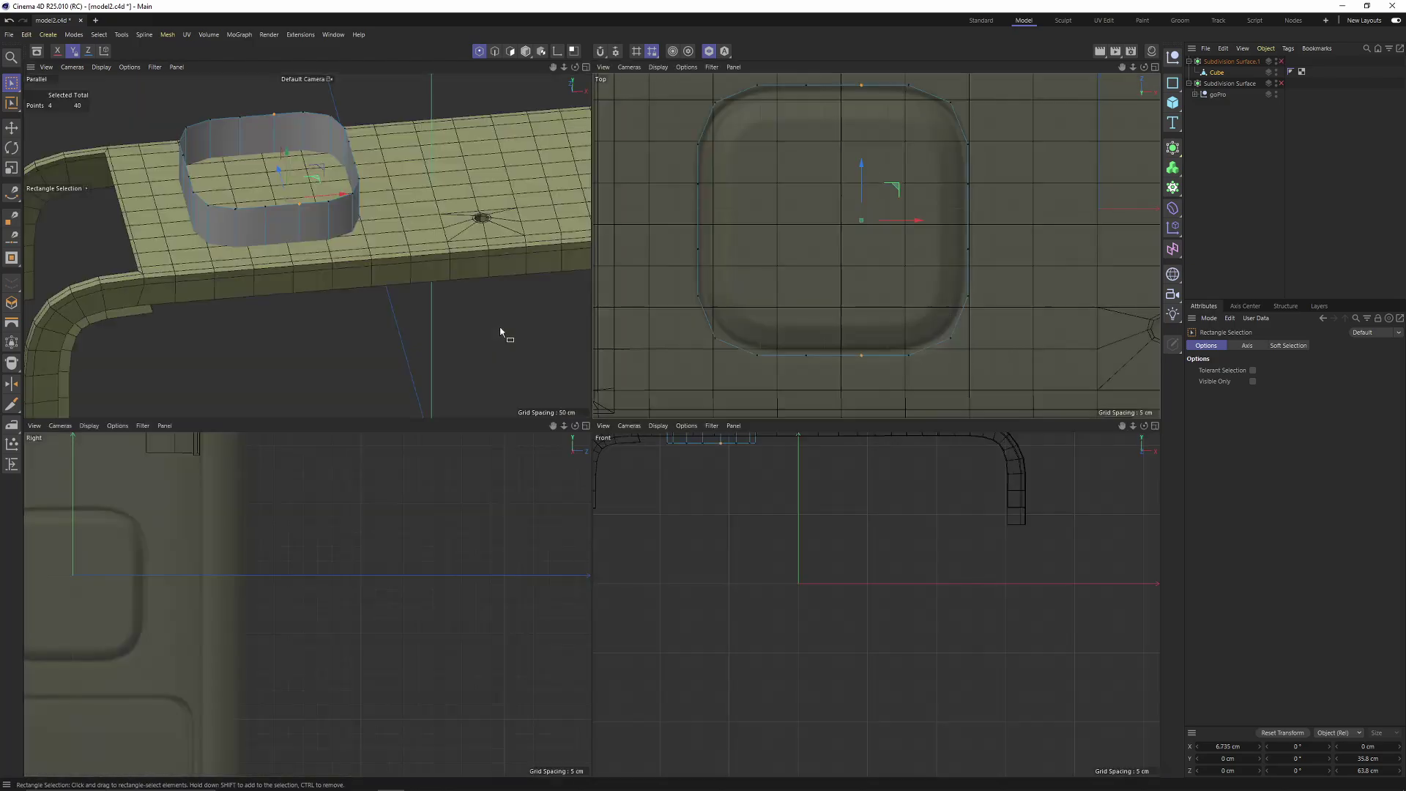
{"action": "middle_click", "coordinate": [504, 332]}
{"action": "scroll", "coordinate": [613, 306], "scroll_direction": "down", "scroll_amount": 3}
{"action": "left_click_drag", "start_coordinate": [614, 306], "coordinate": [592, 300], "text": "alt"}
{"action": "scroll", "coordinate": [592, 300], "scroll_direction": "up", "scroll_amount": 3}
{"action": "middle_click_drag", "start_coordinate": [633, 343], "coordinate": [623, 352], "text": "alt"}
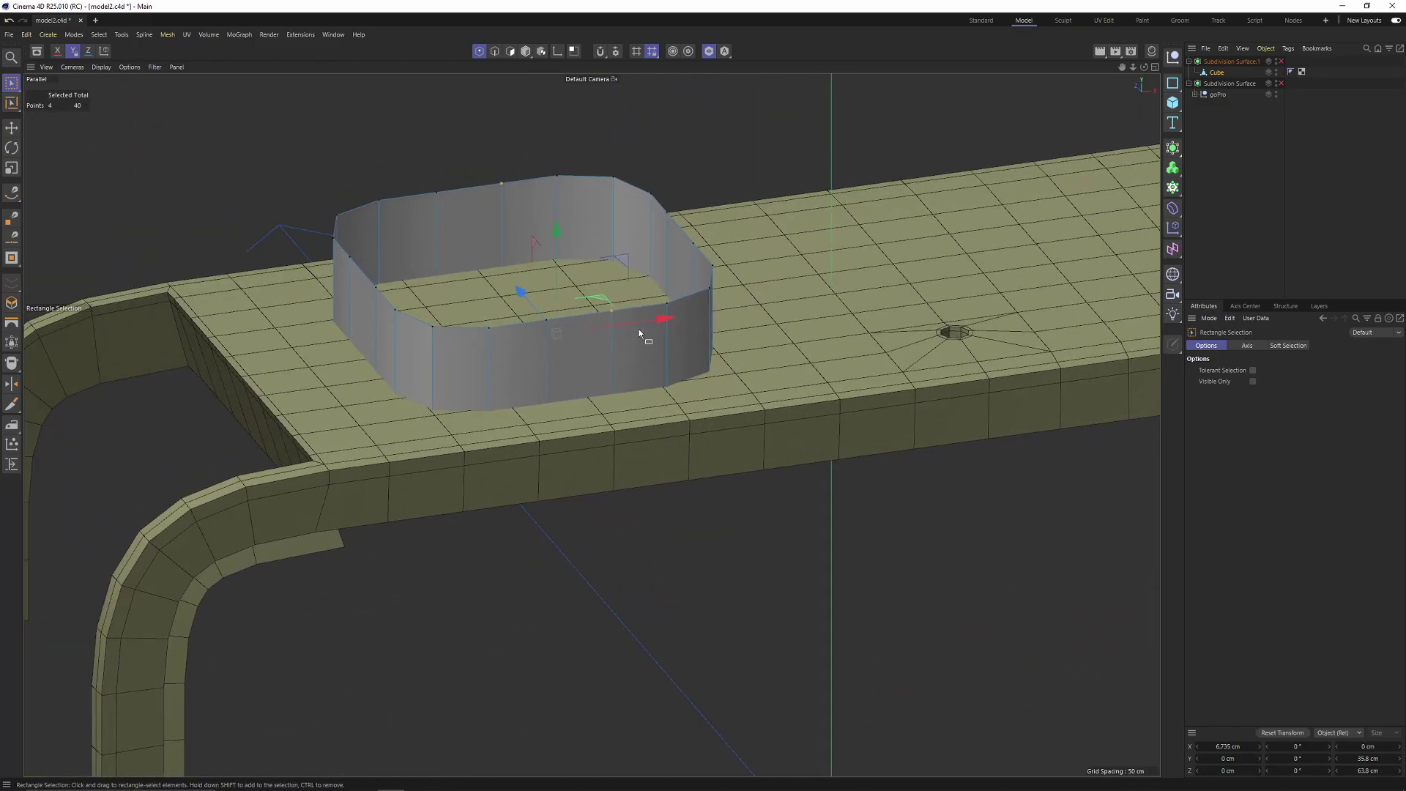
{"action": "left_click", "coordinate": [1195, 95]}
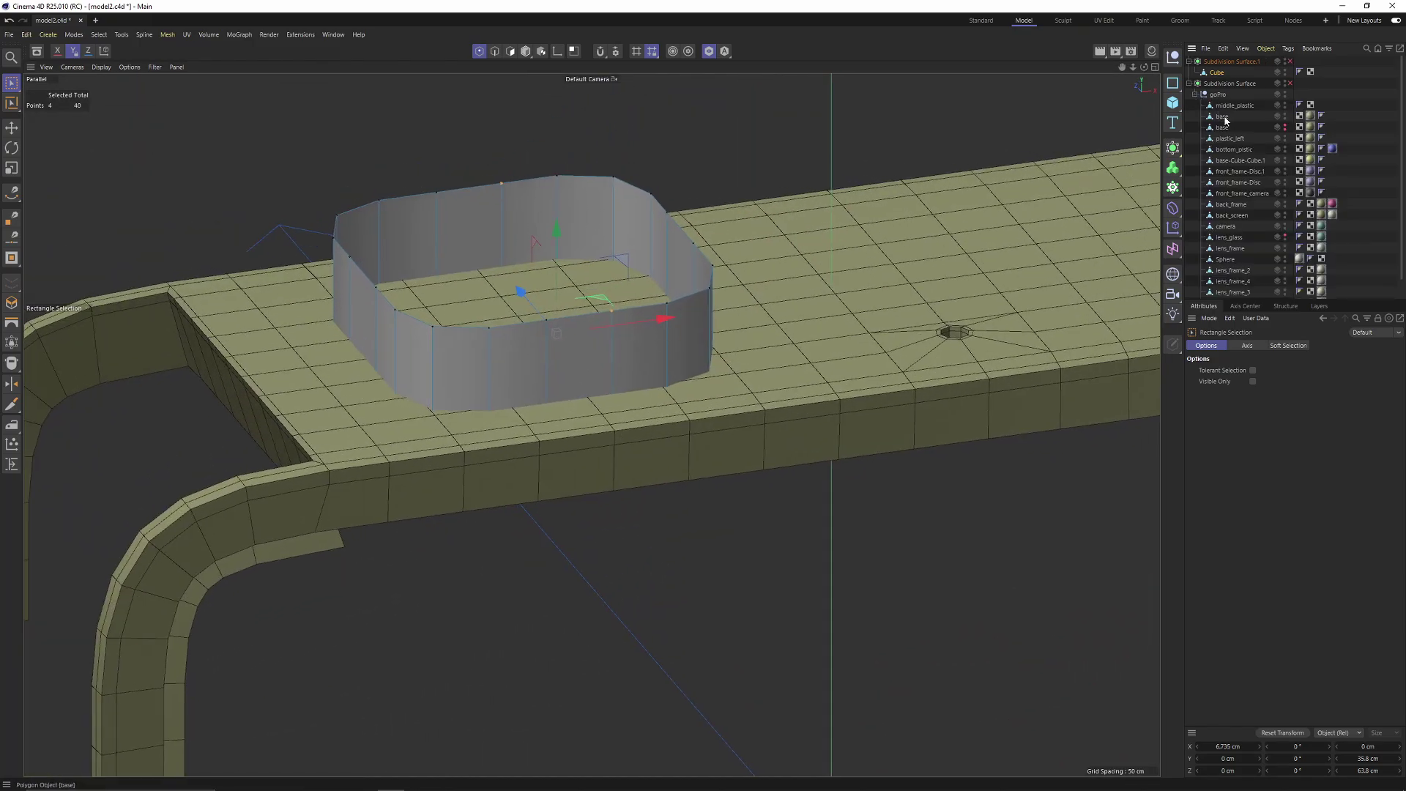
{"action": "left_click", "coordinate": [1222, 116]}
{"action": "key", "text": "Return"}
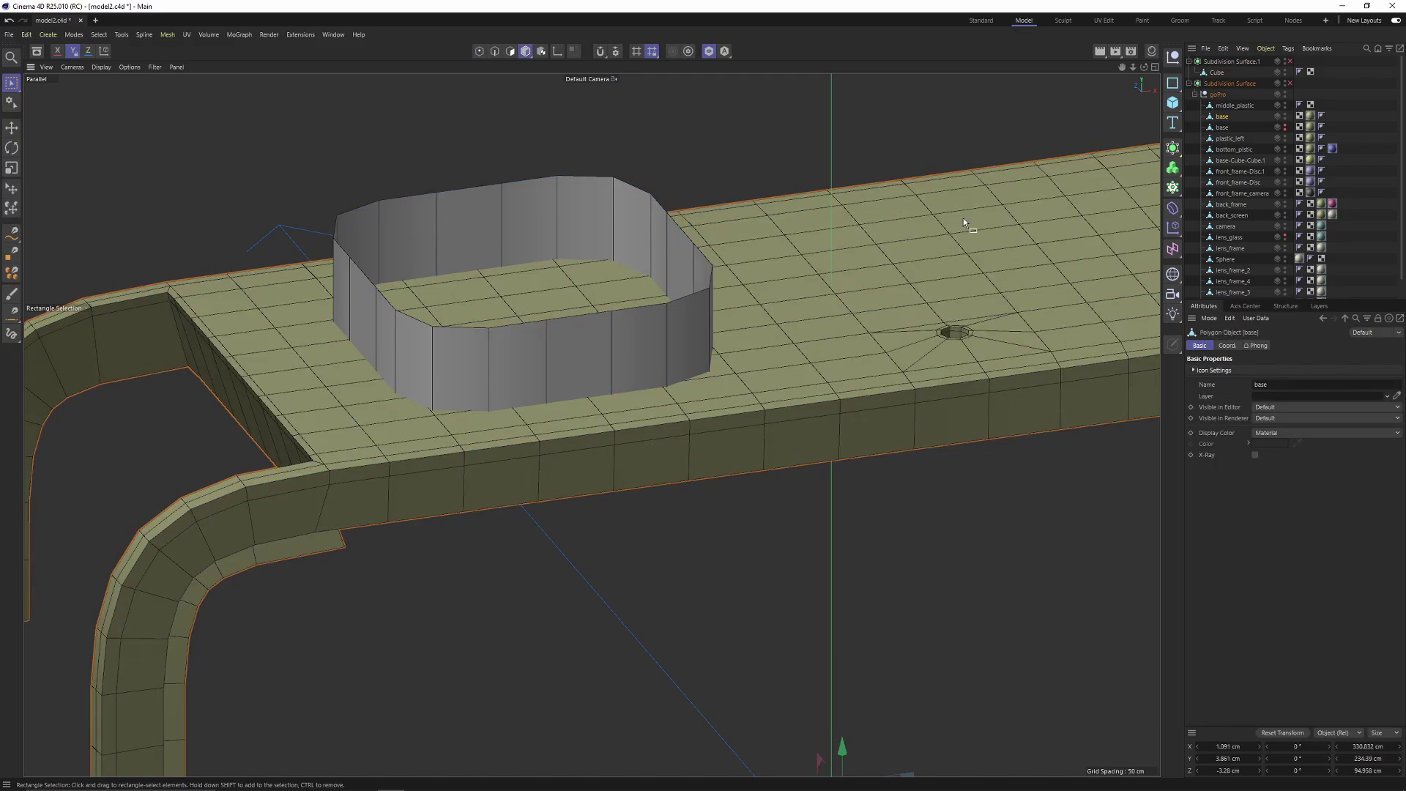
{"action": "left_click", "coordinate": [1172, 147]}
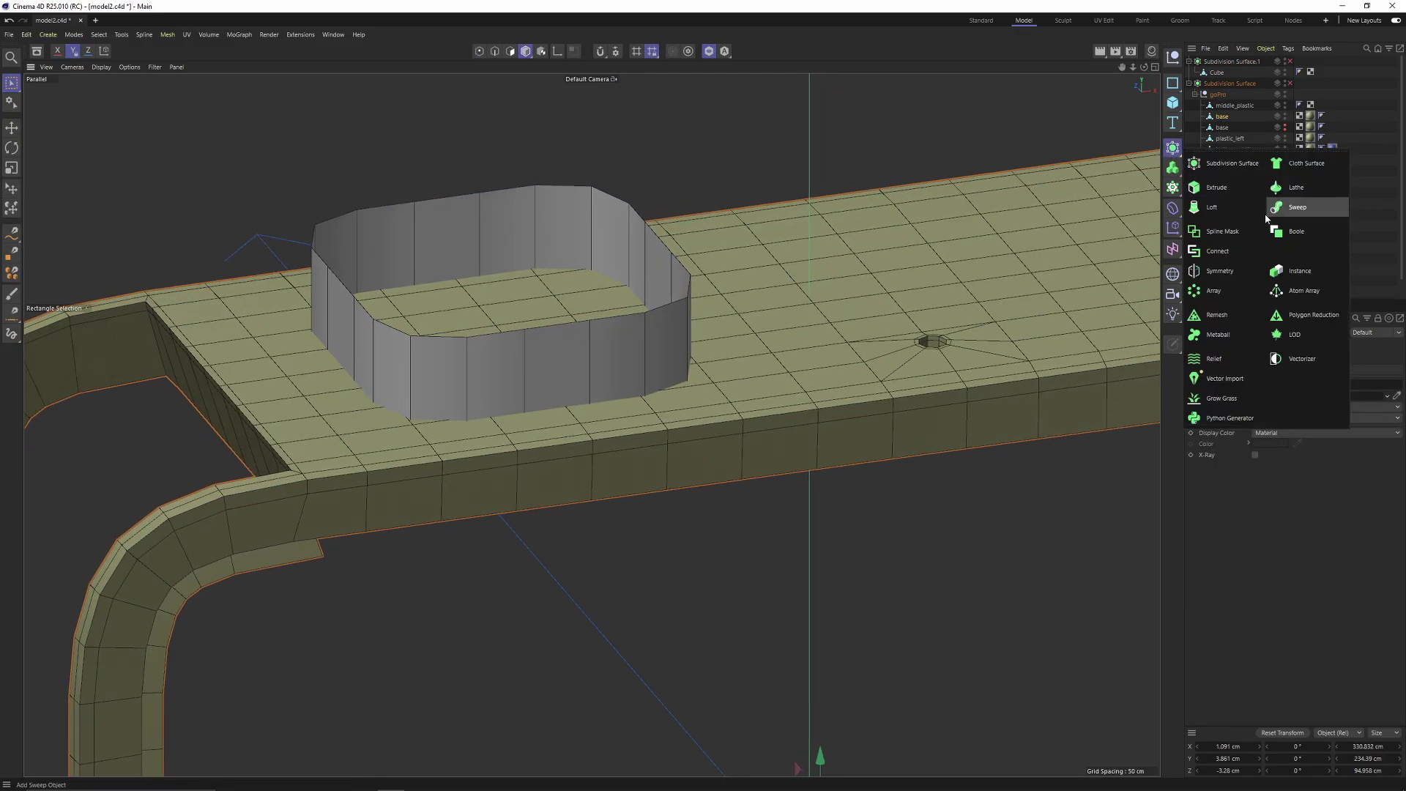
{"action": "left_click", "coordinate": [1302, 232]}
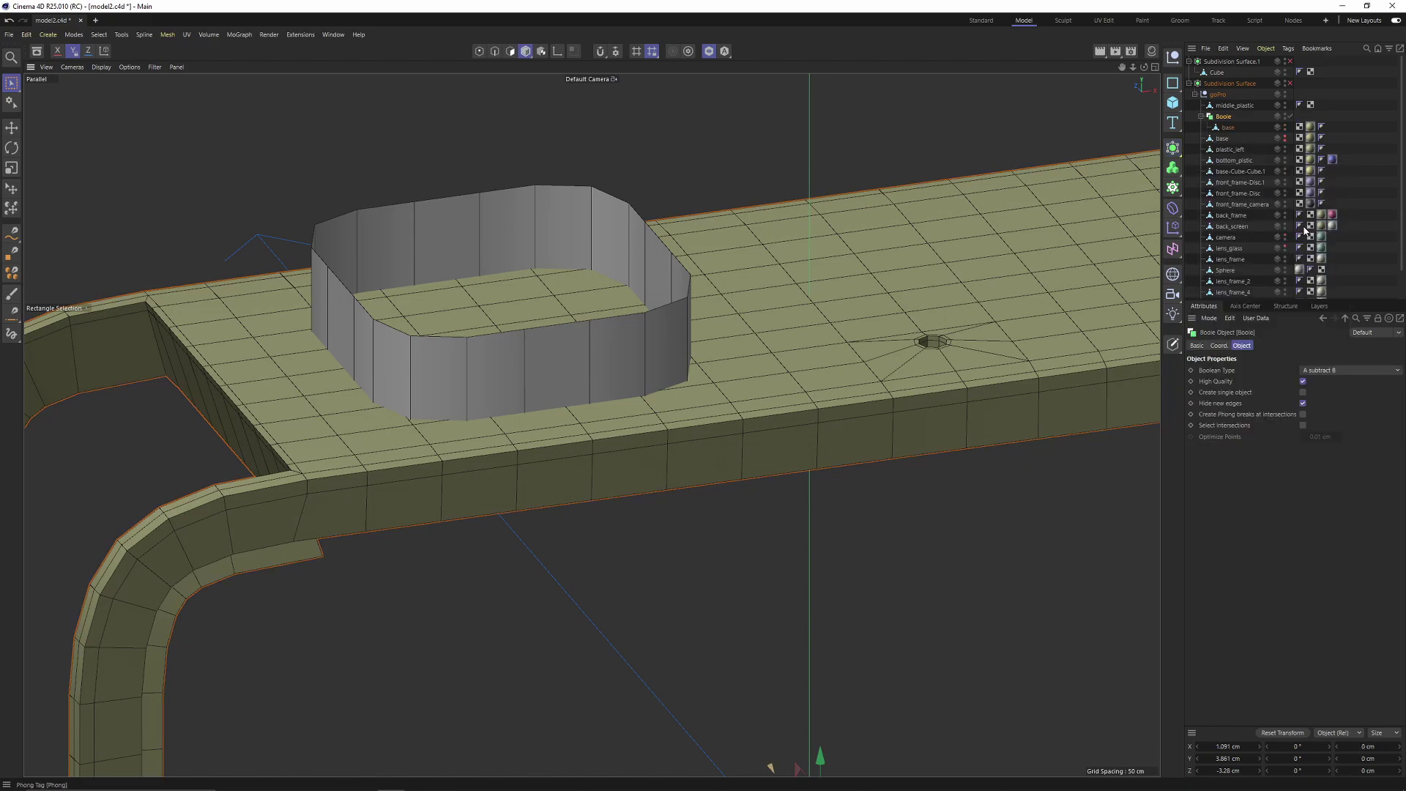
{"action": "left_click_drag", "start_coordinate": [1217, 72], "coordinate": [1233, 135]}
- Turn off the Boole and switch the cube ring to polygon editing
{"action": "left_click_drag", "start_coordinate": [801, 225], "coordinate": [715, 348], "text": "alt"}
{"action": "left_click", "coordinate": [1290, 106]}
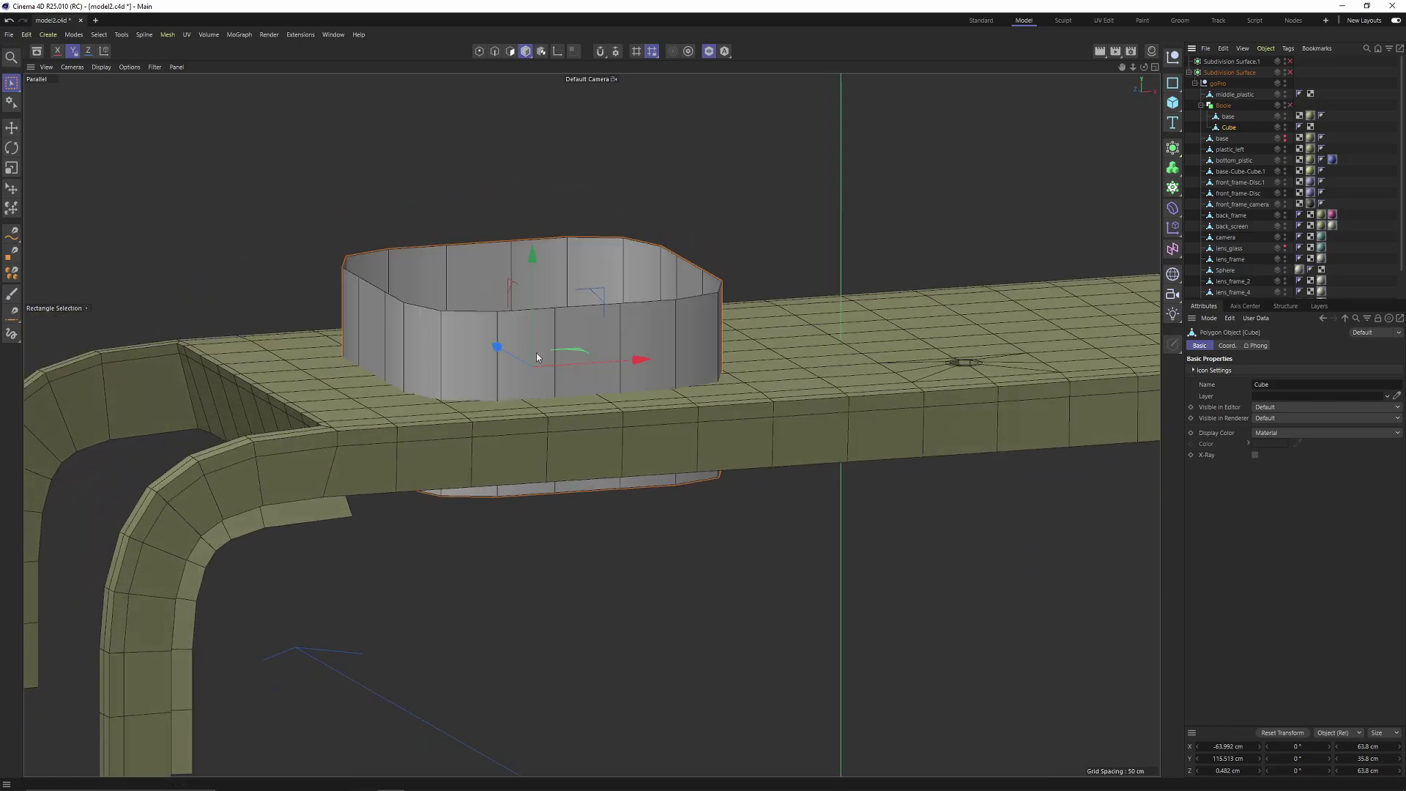
{"action": "left_click_drag", "start_coordinate": [565, 357], "coordinate": [608, 223], "text": "alt"}
{"action": "scroll", "coordinate": [666, 298], "scroll_direction": "up", "scroll_amount": 3}
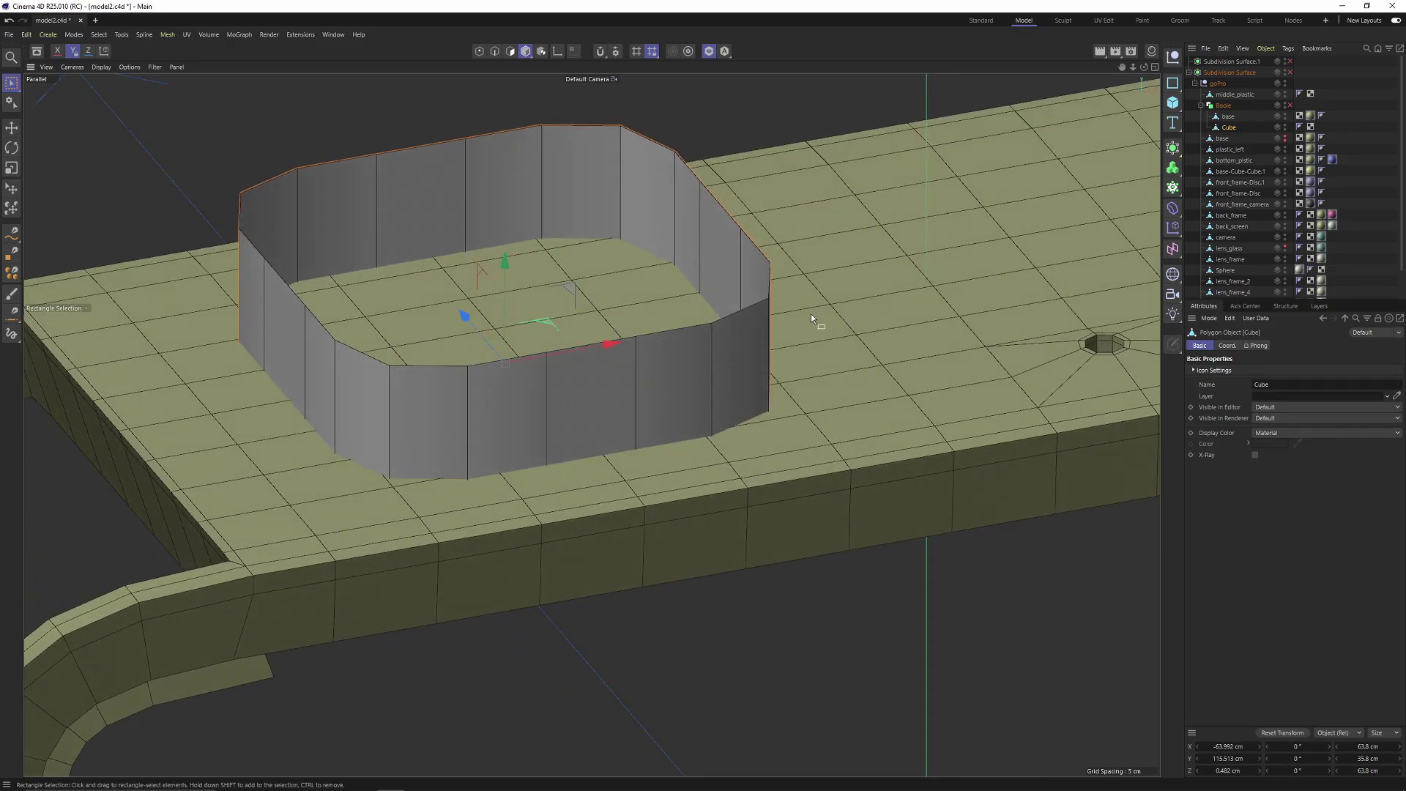
{"action": "key", "text": "Return"}
{"action": "left_click", "coordinate": [696, 357]}
{"action": "key", "text": "e"}
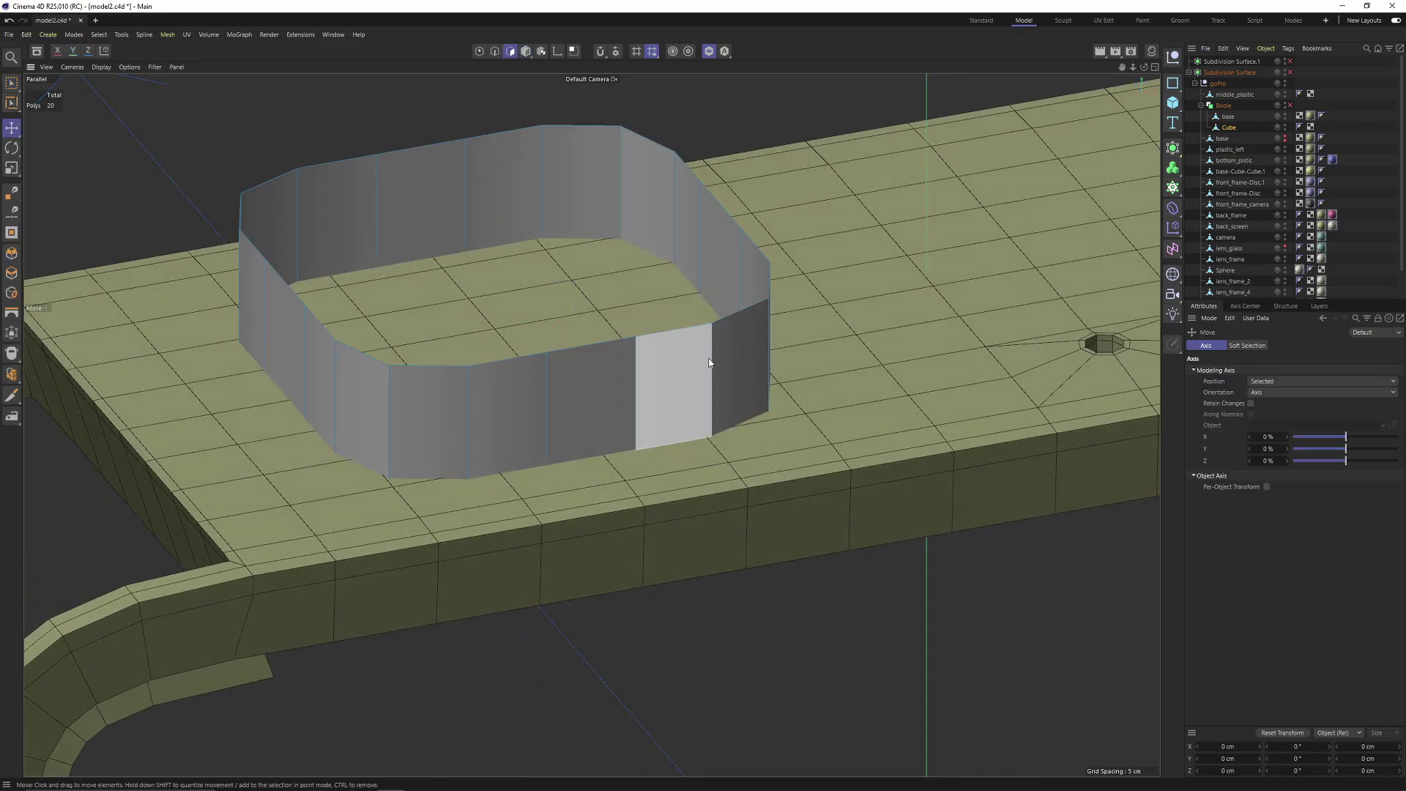
{"action": "right_click", "coordinate": [712, 366]}
{"action": "left_click", "coordinate": [635, 281]}
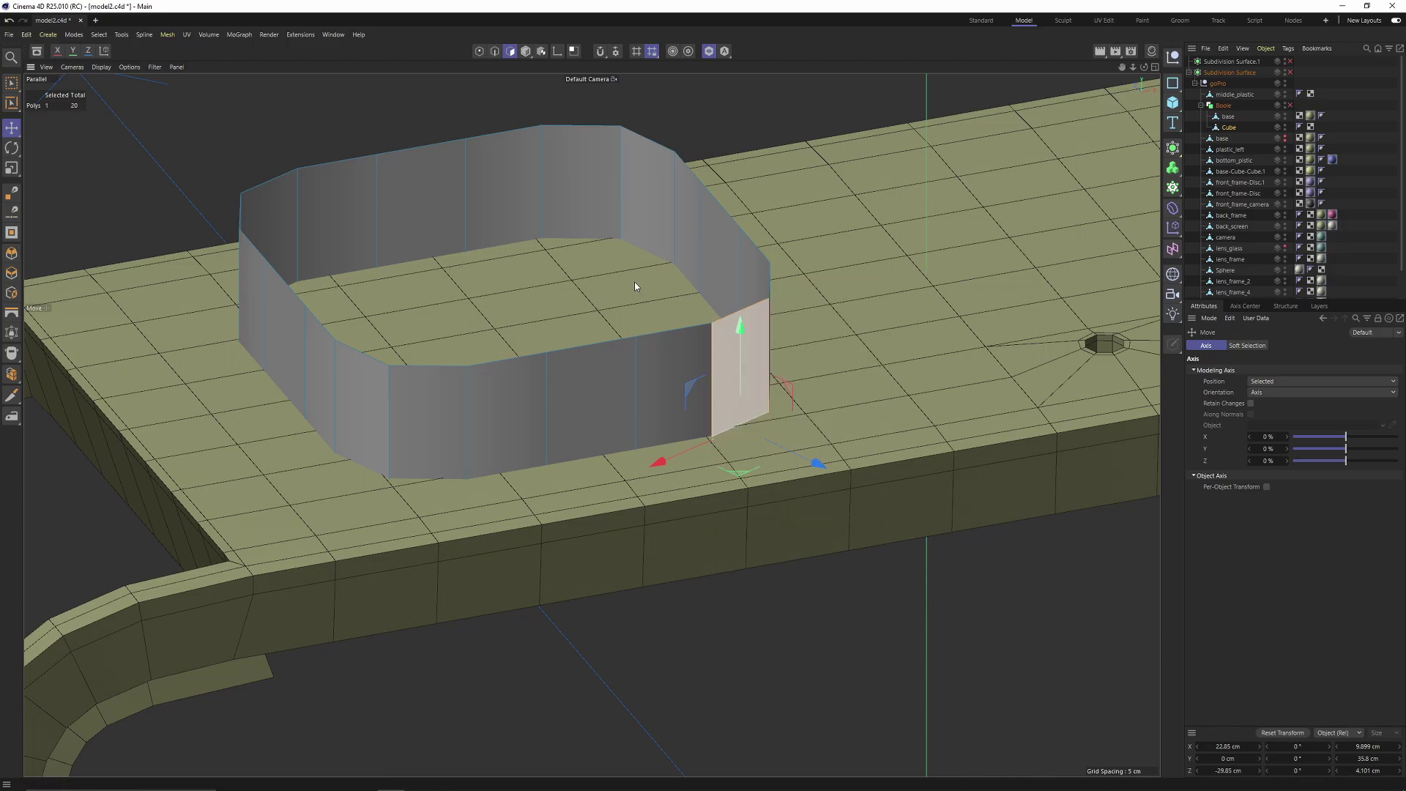
{"action": "left_click", "coordinate": [634, 283]}
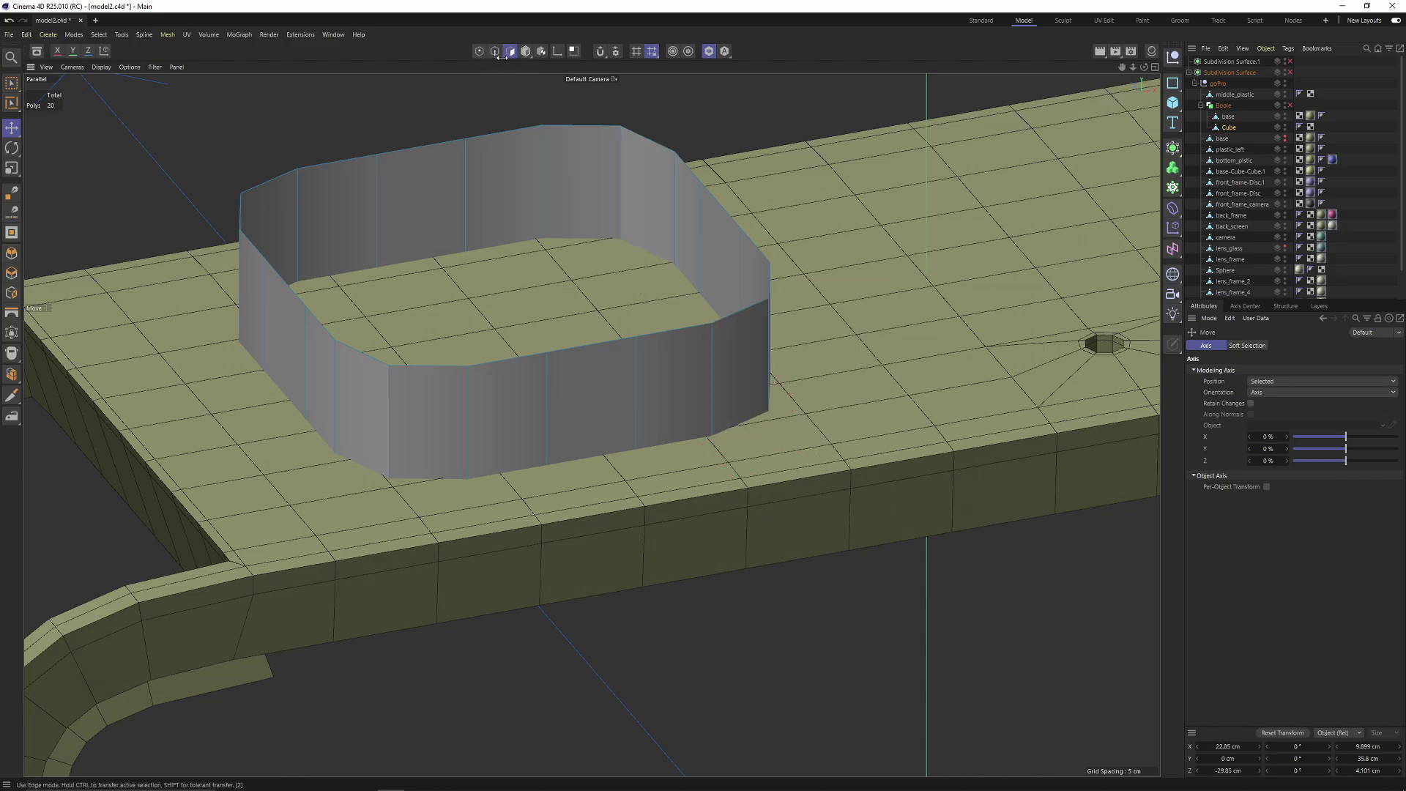
{"action": "left_click", "coordinate": [495, 51]}
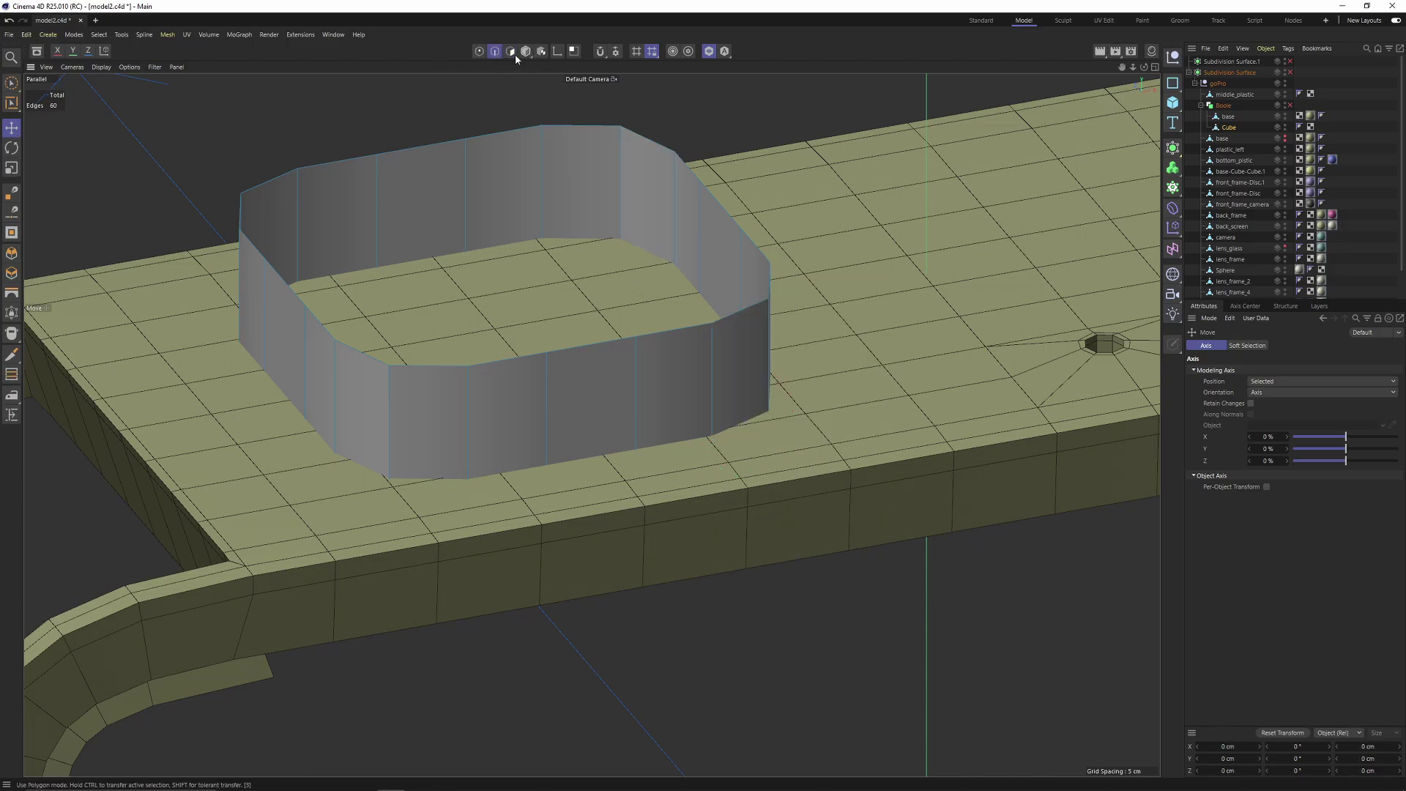
{"action": "left_click", "coordinate": [510, 51]}
- Cap the cube ring's upper and lower openings with N-gons using Close Polygon Hole
{"action": "left_click", "coordinate": [633, 196]}
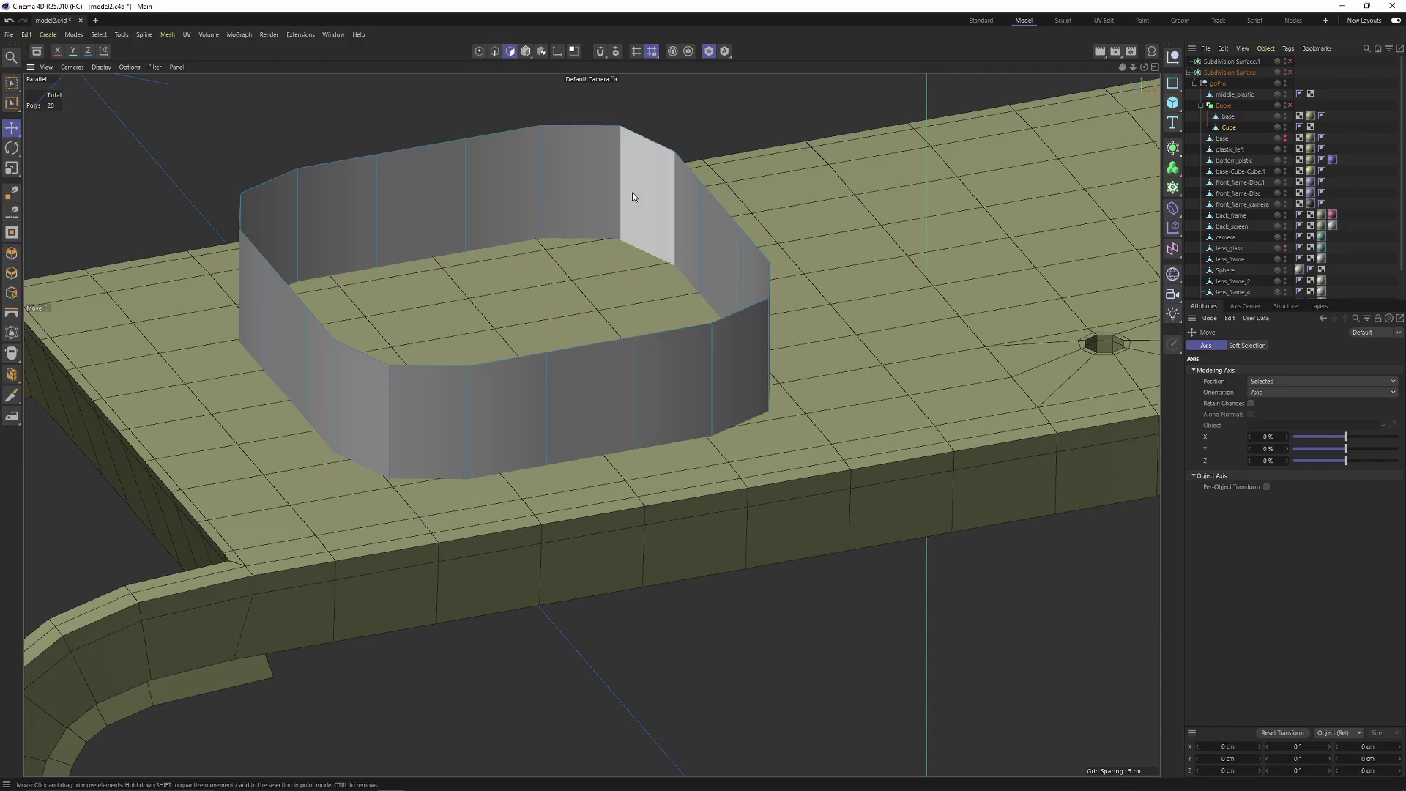
{"action": "right_click", "coordinate": [632, 196]}
{"action": "left_click", "coordinate": [680, 233]}
{"action": "left_click", "coordinate": [658, 147]}
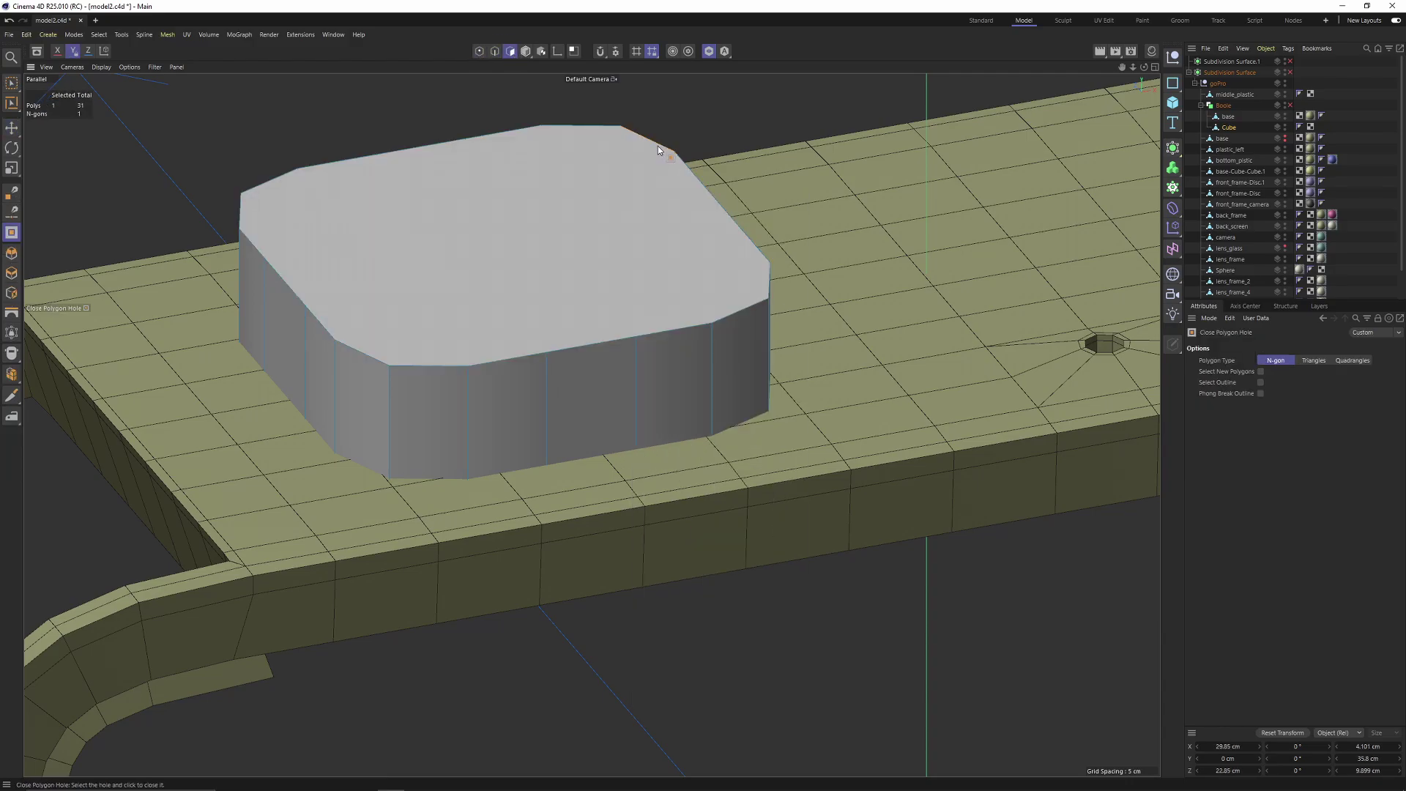
{"action": "right_click", "coordinate": [672, 178]}
{"action": "left_click", "coordinate": [715, 212]}
{"action": "left_click_drag", "start_coordinate": [715, 212], "coordinate": [574, 229], "text": "alt"}
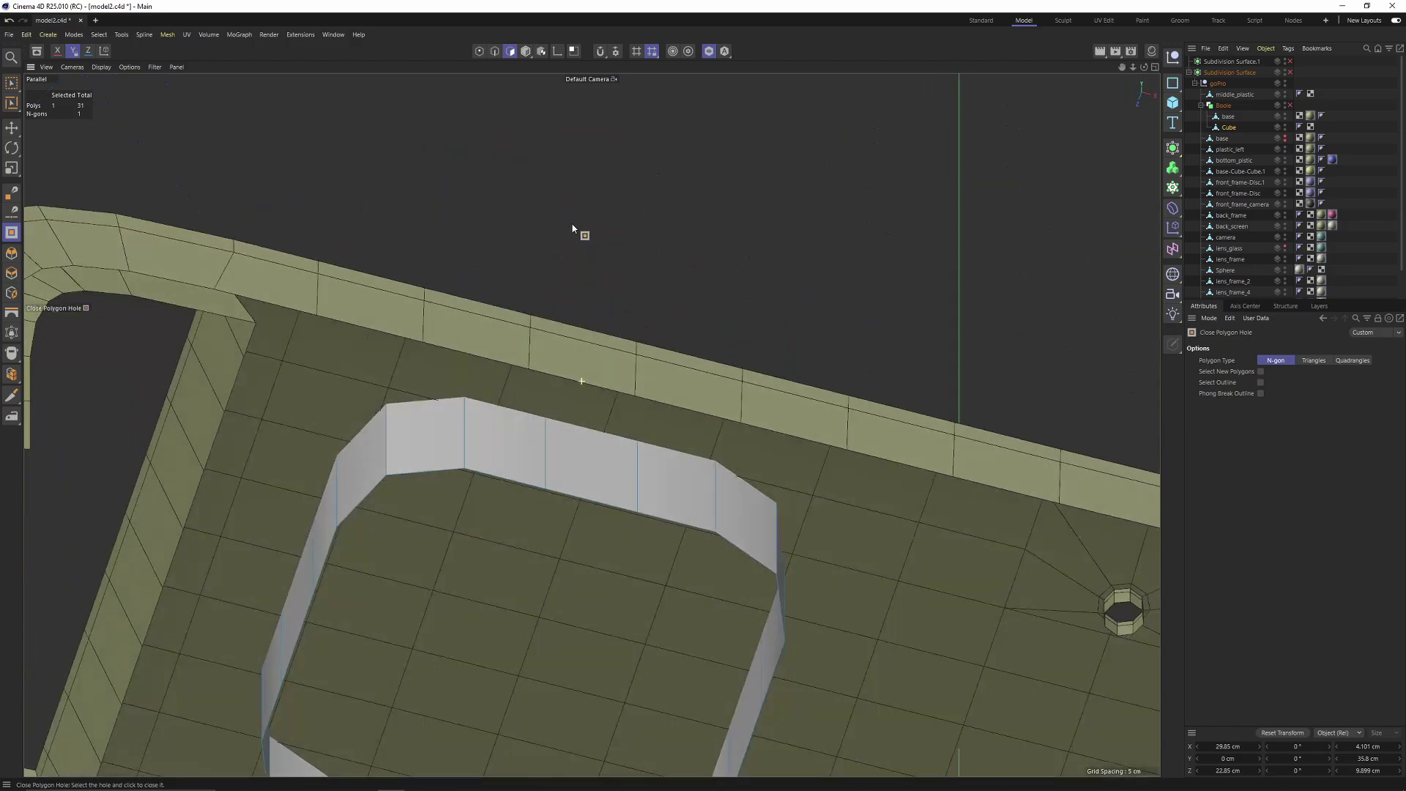
{"action": "left_click", "coordinate": [640, 417]}
{"action": "left_click_drag", "start_coordinate": [640, 417], "coordinate": [583, 430], "text": "alt"}
{"action": "scroll", "coordinate": [584, 430], "scroll_direction": "down", "scroll_amount": 1}
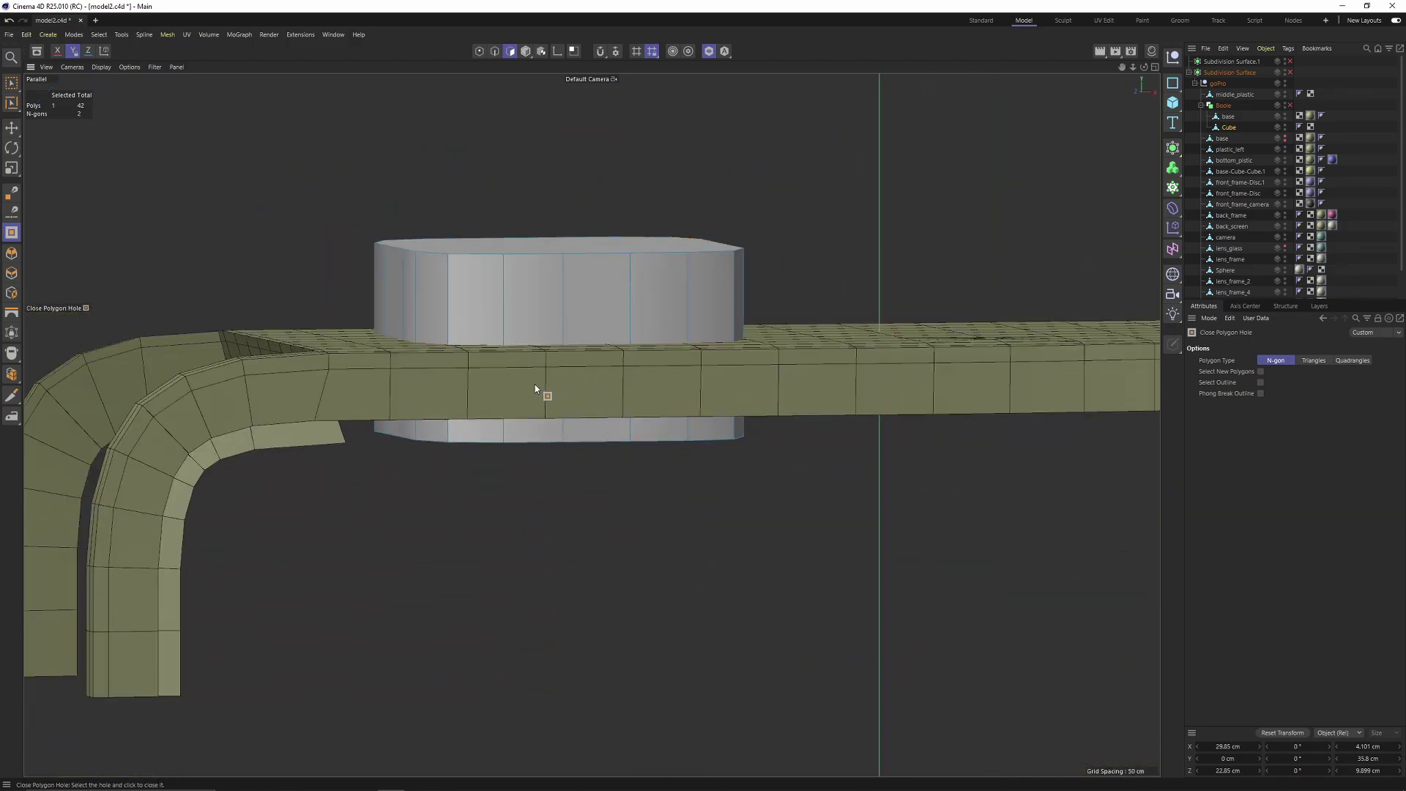
- Turn the Boole back on and raise the cube to Y 128.504 cm so it cuts only a shallow recess in the base
{"action": "key", "text": "Return"}
{"action": "left_click_drag", "start_coordinate": [676, 253], "coordinate": [736, 352], "text": "alt"}
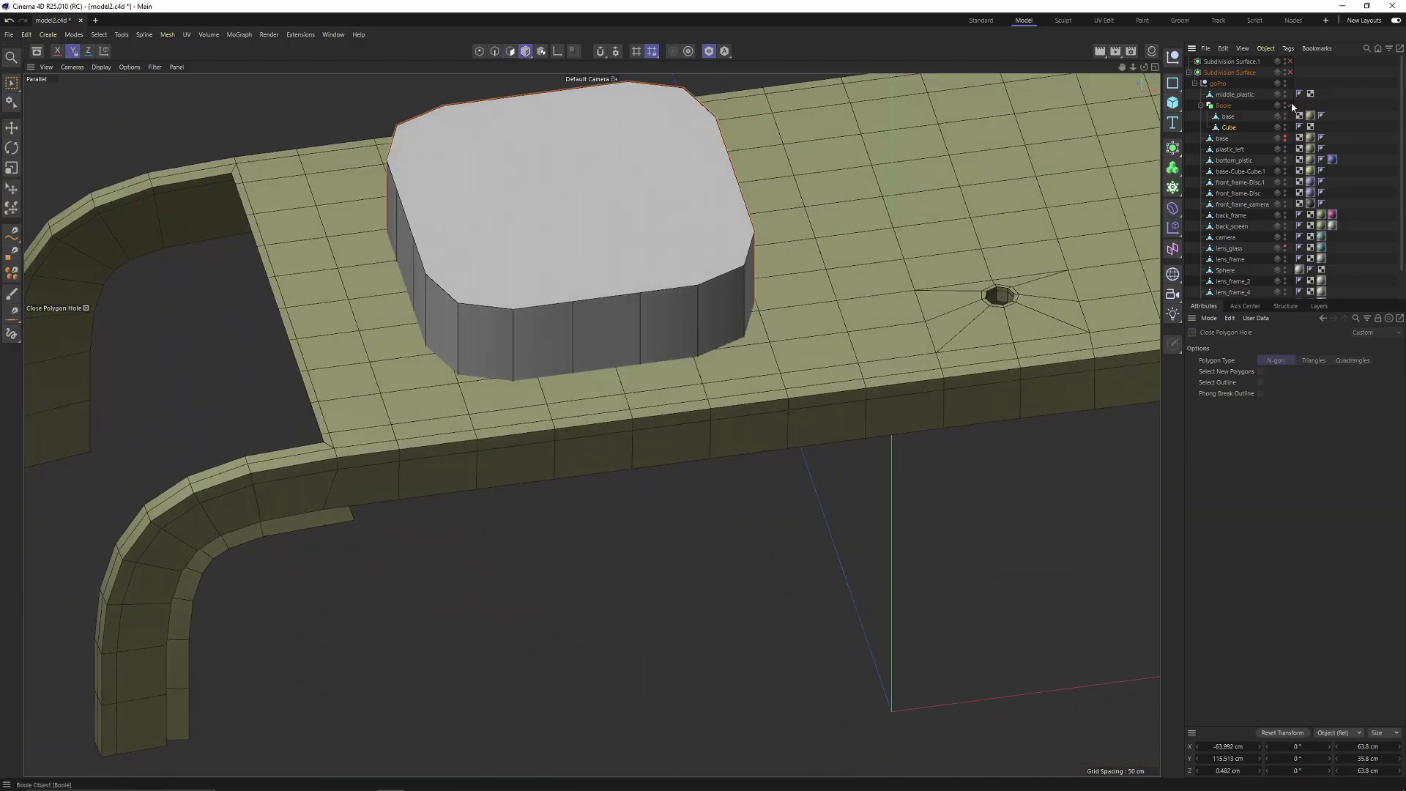
{"action": "left_click", "coordinate": [1292, 106]}
{"action": "left_click_drag", "start_coordinate": [604, 251], "coordinate": [621, 284], "text": "alt"}
{"action": "key", "text": "e"}
{"action": "middle_click_drag", "start_coordinate": [622, 284], "coordinate": [616, 308], "text": "alt"}
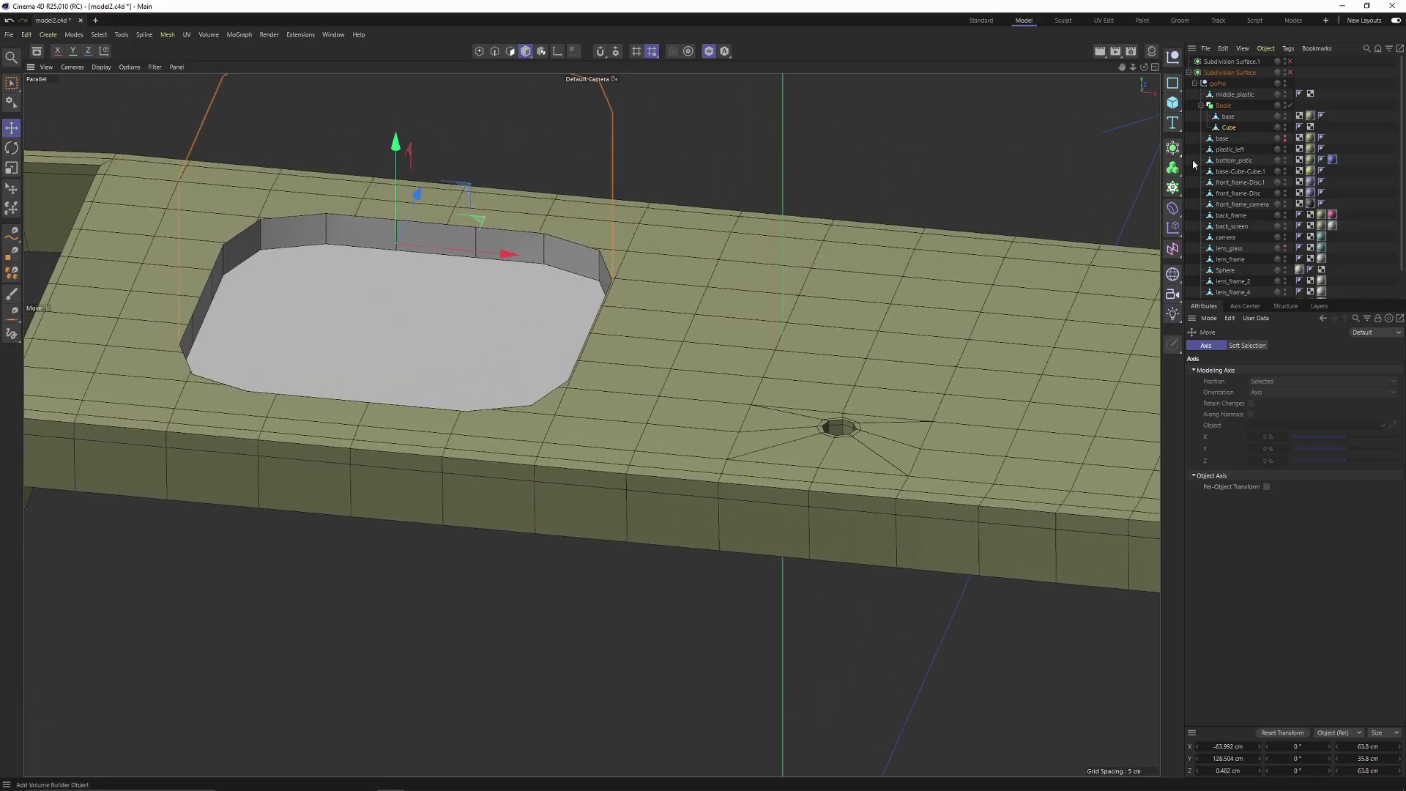
- Select the base's edge loop beside the recess corner and shift it along X to -29.087 cm
{"action": "left_click", "coordinate": [1229, 119]}
{"action": "key", "text": "Return"}
{"action": "left_click", "coordinate": [637, 285]}
{"action": "double_click", "coordinate": [635, 241]}
{"action": "scroll", "coordinate": [659, 377], "scroll_direction": "up", "scroll_amount": 1}
{"action": "left_click_drag", "start_coordinate": [693, 368], "coordinate": [725, 369]}
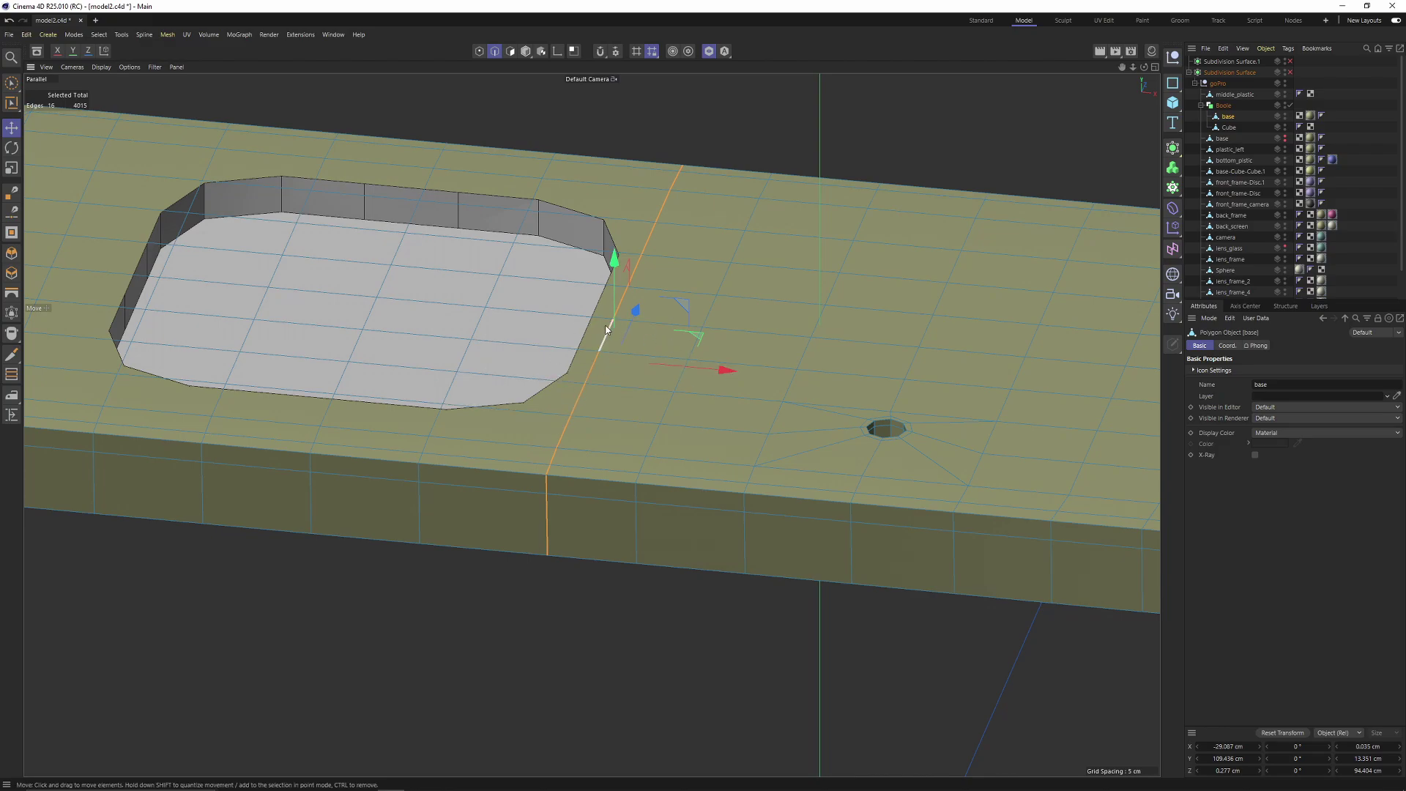
- Enable Create single object on the Boole and make it editable
{"action": "left_click_drag", "start_coordinate": [532, 438], "coordinate": [560, 369], "text": "alt"}
{"action": "left_click", "coordinate": [1219, 106]}
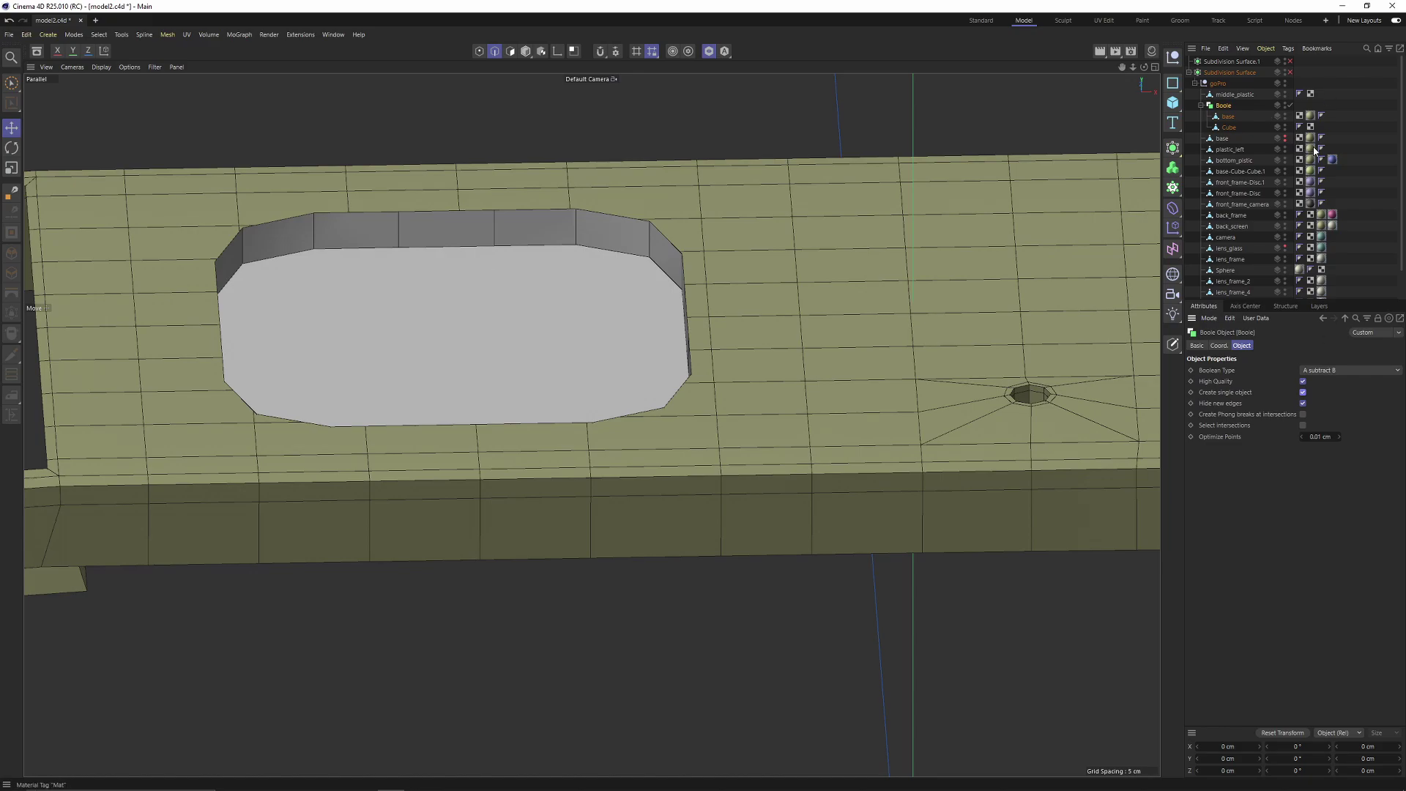
{"action": "key", "text": "c"}
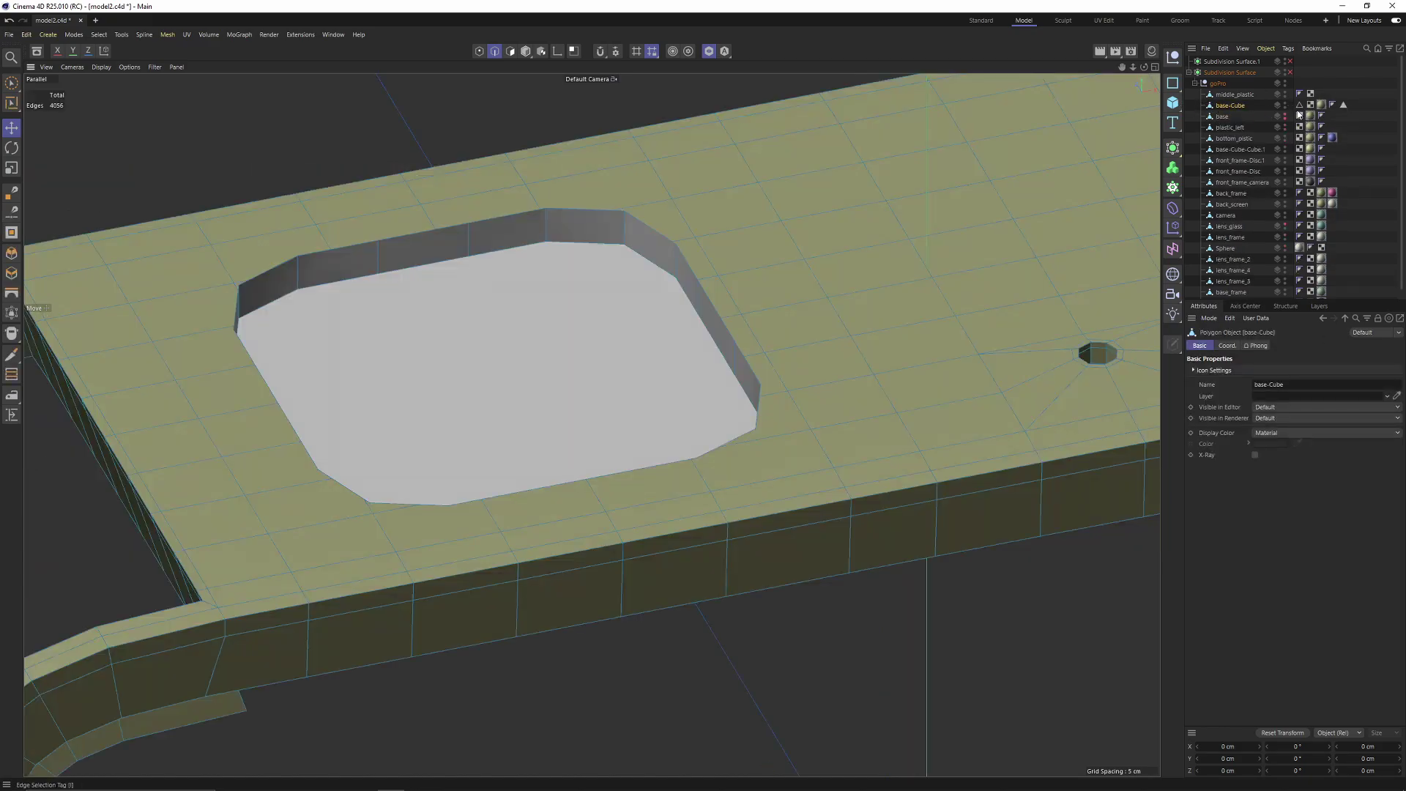
- Delete the merged base object's edge and polygon selection tags and clear the selection restriction on its material tag
{"action": "left_click", "coordinate": [1298, 105]}
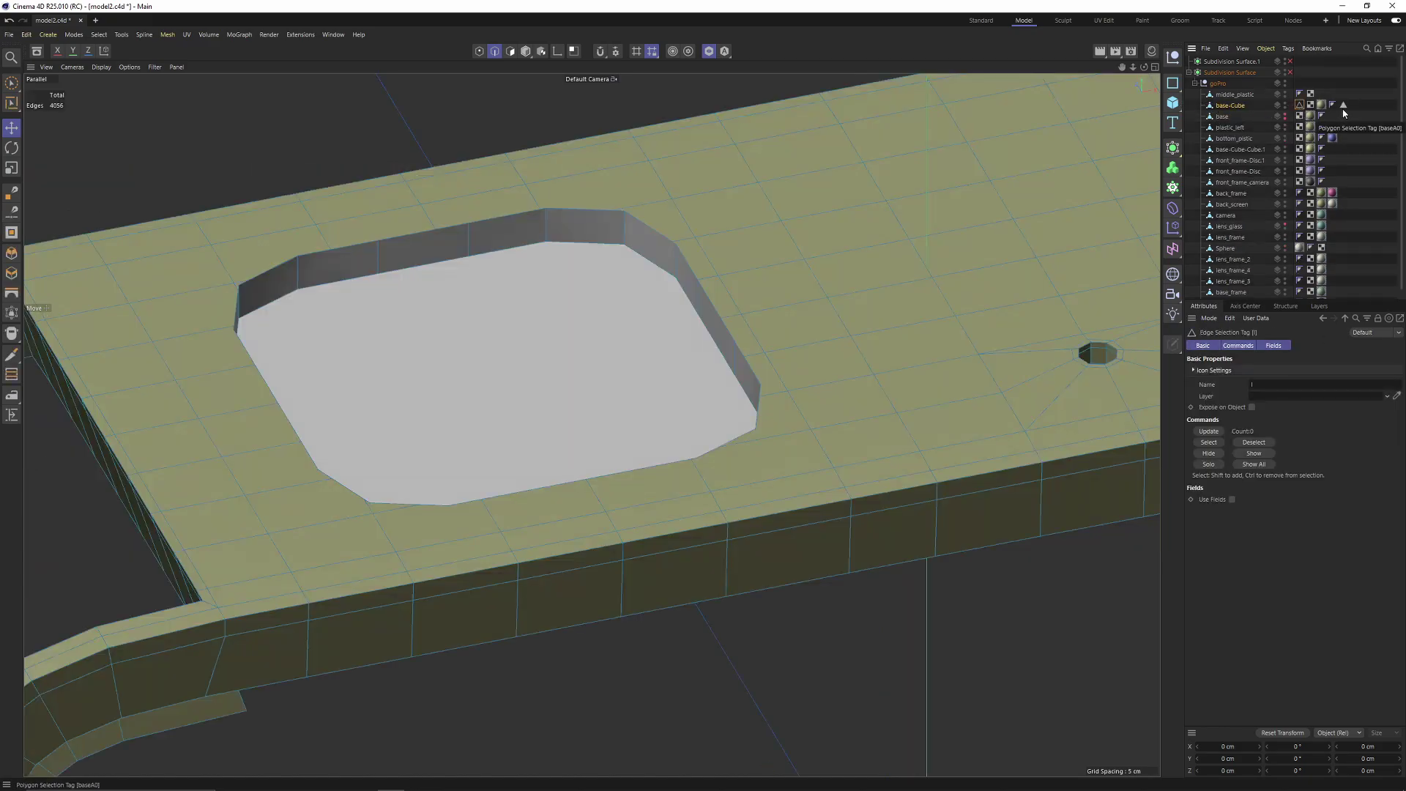
{"action": "key", "text": "Delete"}
{"action": "left_click", "coordinate": [1333, 108]}
{"action": "key", "text": "Delete"}
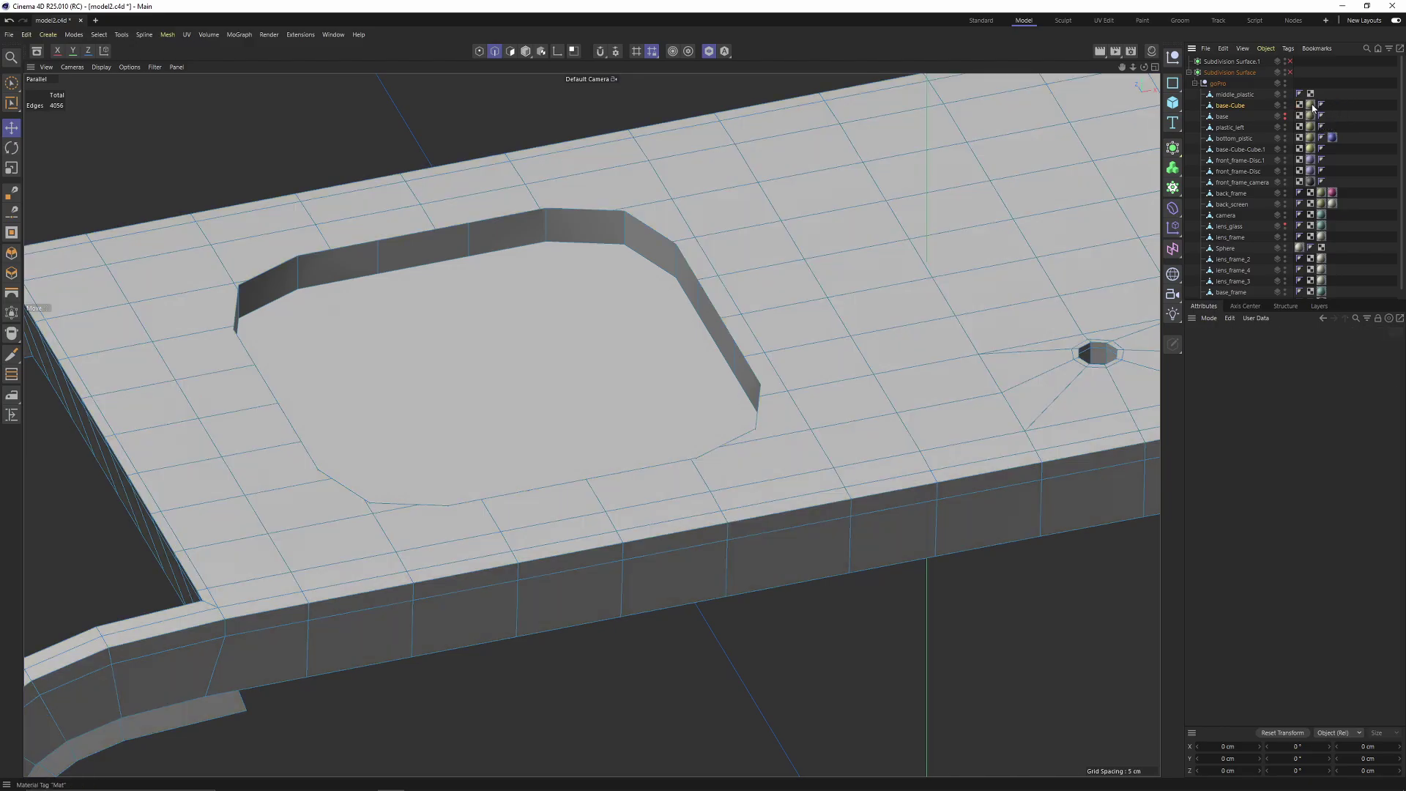
{"action": "left_click", "coordinate": [1311, 106]}
{"action": "left_click", "coordinate": [1293, 382]}
{"action": "left_click", "coordinate": [1398, 208]}
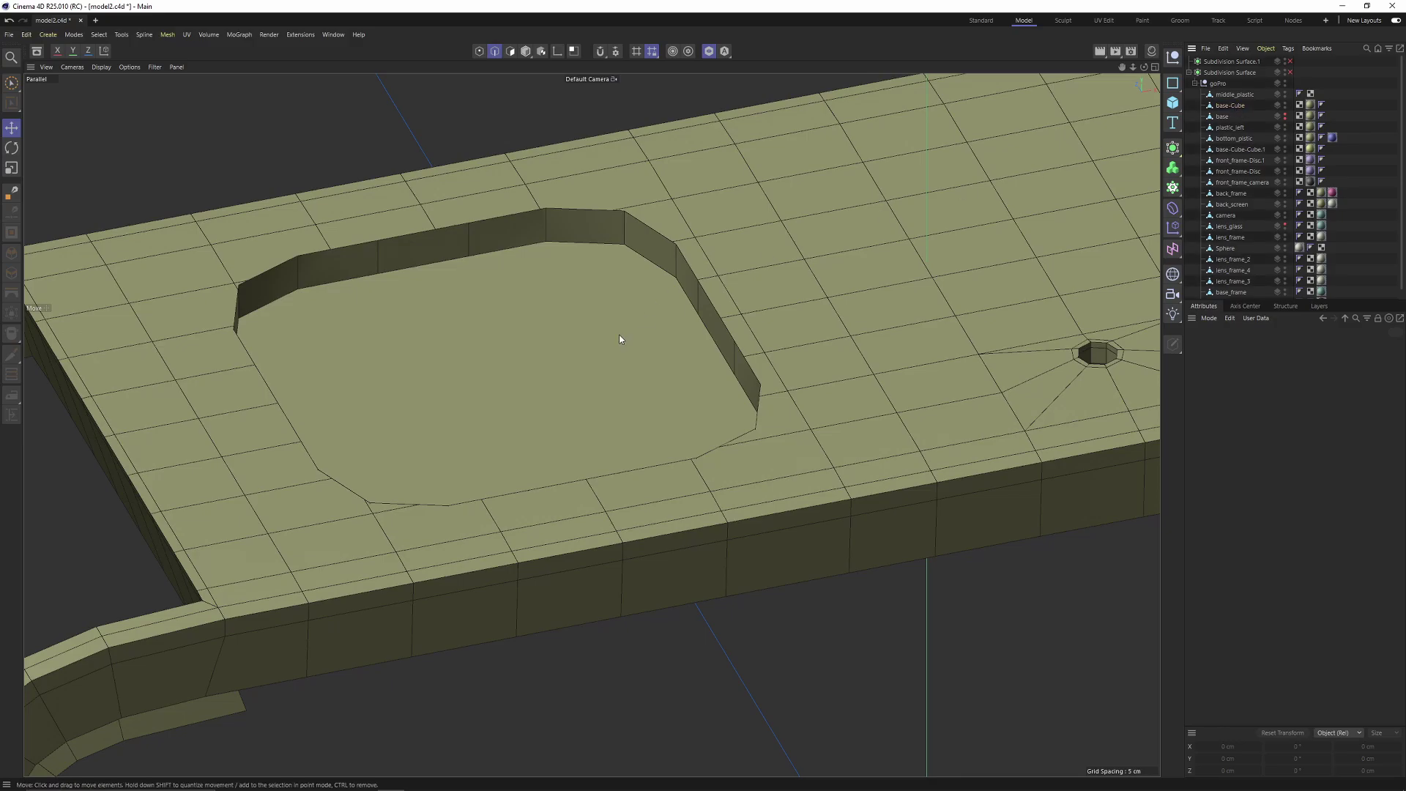
- Select the ring of top-face polygons surrounding the recess on base-Cube and melt them into a single N-gon
{"action": "key", "text": "Return"}
{"action": "left_click", "coordinate": [1230, 106]}
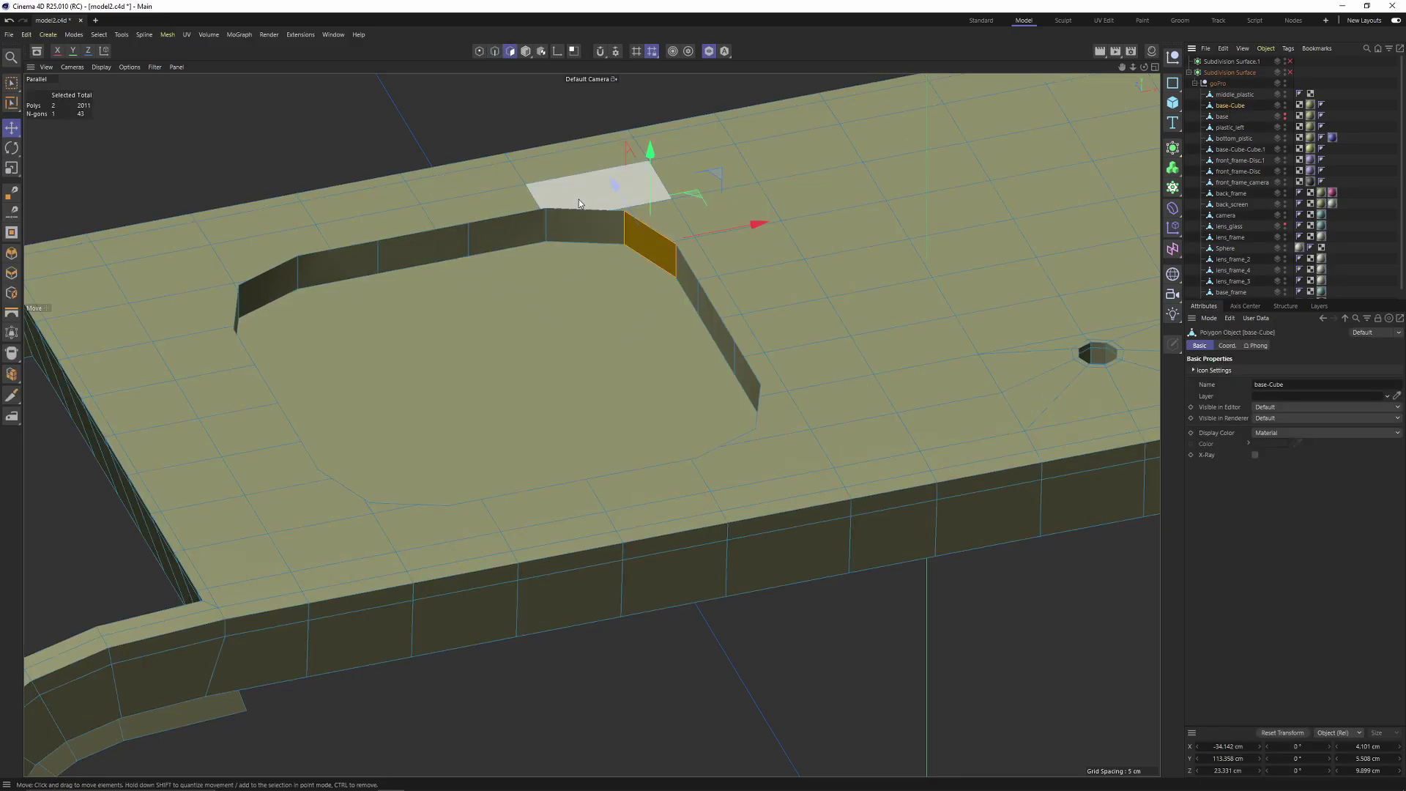
{"action": "mouse_move", "coordinate": [579, 199]}
{"action": "left_mouse_down"}
{"action": "mouse_move", "coordinate": [665, 229]}
{"action": "mouse_move", "coordinate": [755, 354]}
{"action": "mouse_move", "coordinate": [670, 476]}
{"action": "mouse_move", "coordinate": [385, 520]}
{"action": "mouse_move", "coordinate": [263, 427]}
{"action": "mouse_move", "coordinate": [231, 273]}
{"action": "left_mouse_up"}
{"action": "scroll", "coordinate": [232, 277], "scroll_direction": "up", "scroll_amount": 3}
{"action": "left_click_drag", "start_coordinate": [395, 205], "coordinate": [615, 173], "text": "shift"}
{"action": "left_click_drag", "start_coordinate": [908, 278], "coordinate": [771, 319], "text": "alt"}
{"action": "right_click", "coordinate": [906, 252]}
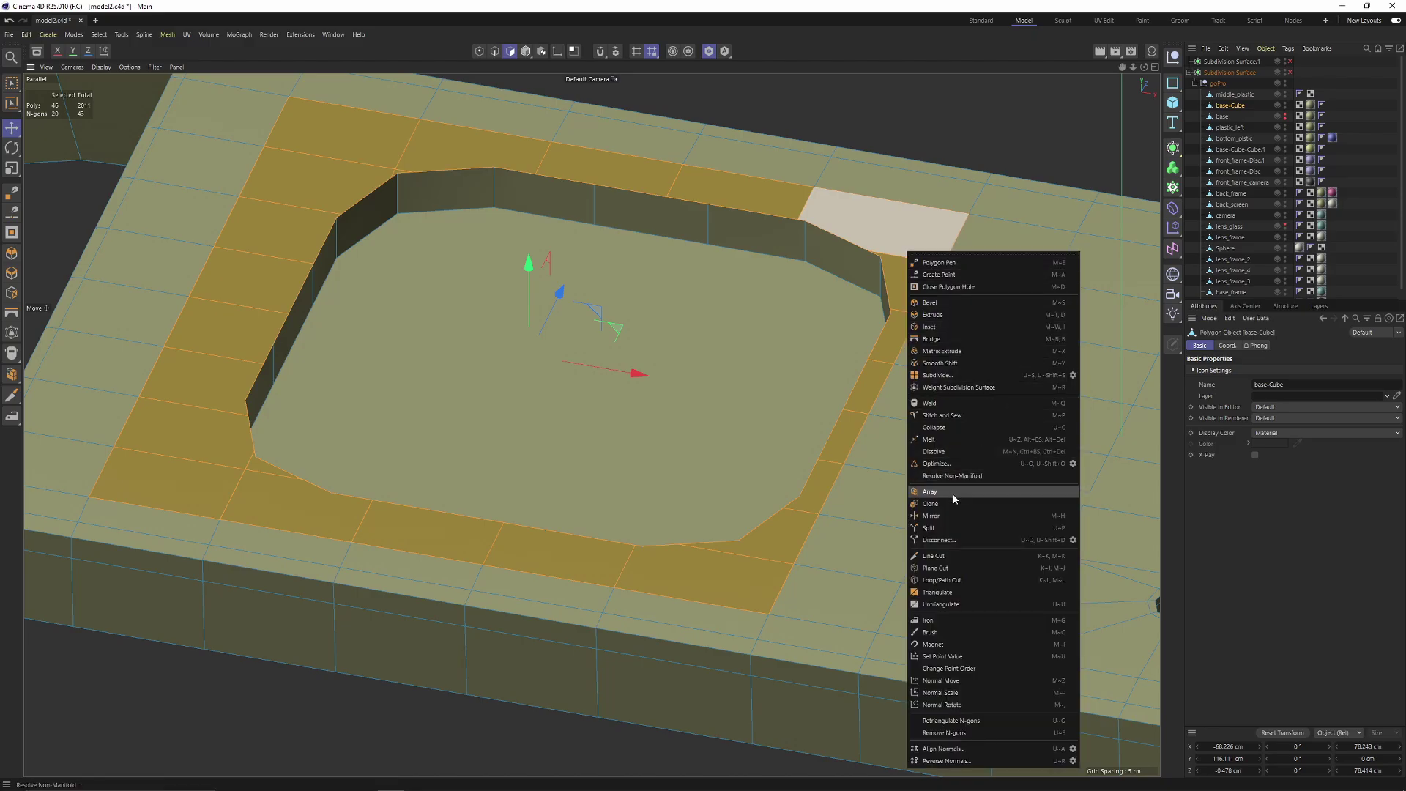
{"action": "left_click", "coordinate": [952, 439]}
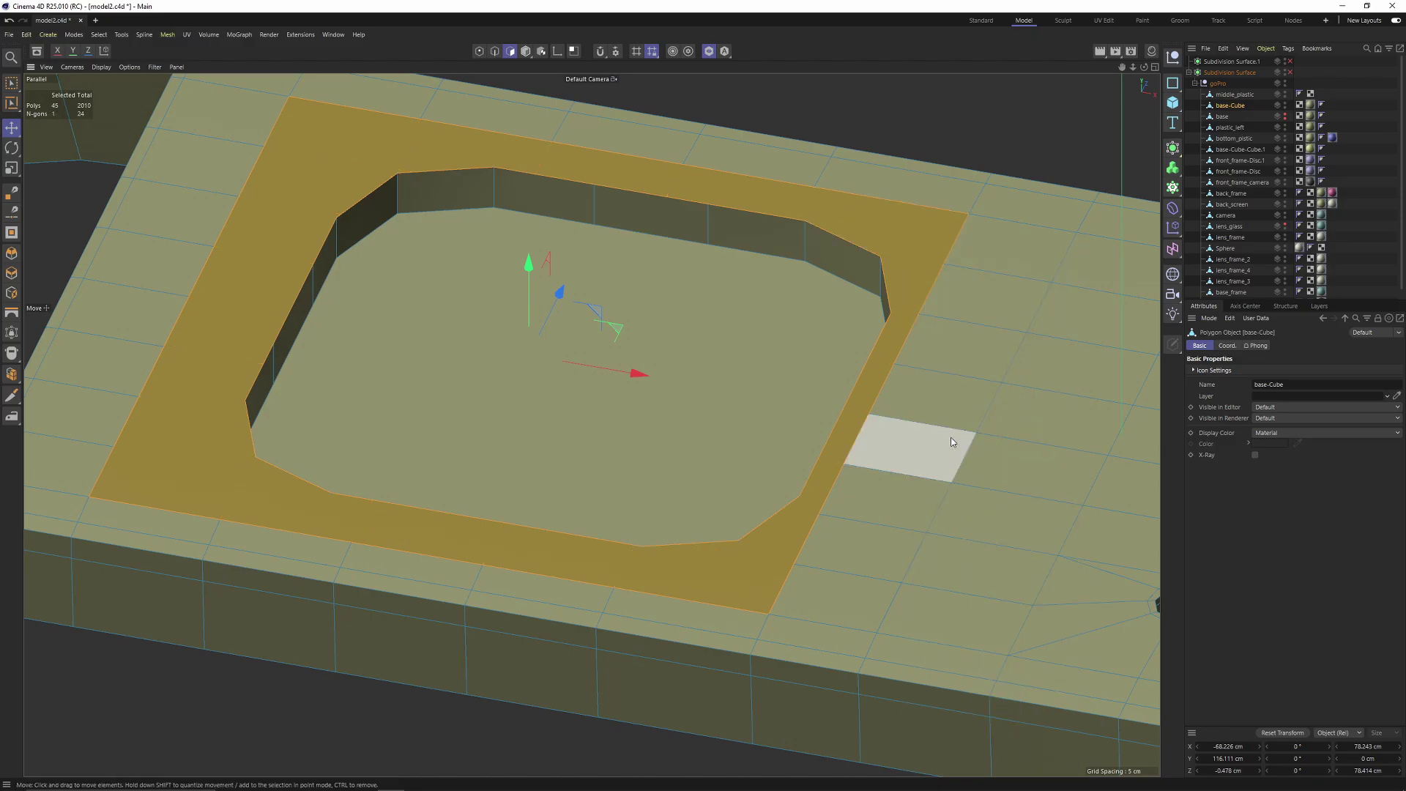
- Enable mesh checking for edge points on the base, select all the flagged points around the recess and dissolve them
{"action": "left_click_drag", "start_coordinate": [732, 277], "coordinate": [758, 291], "text": "alt"}
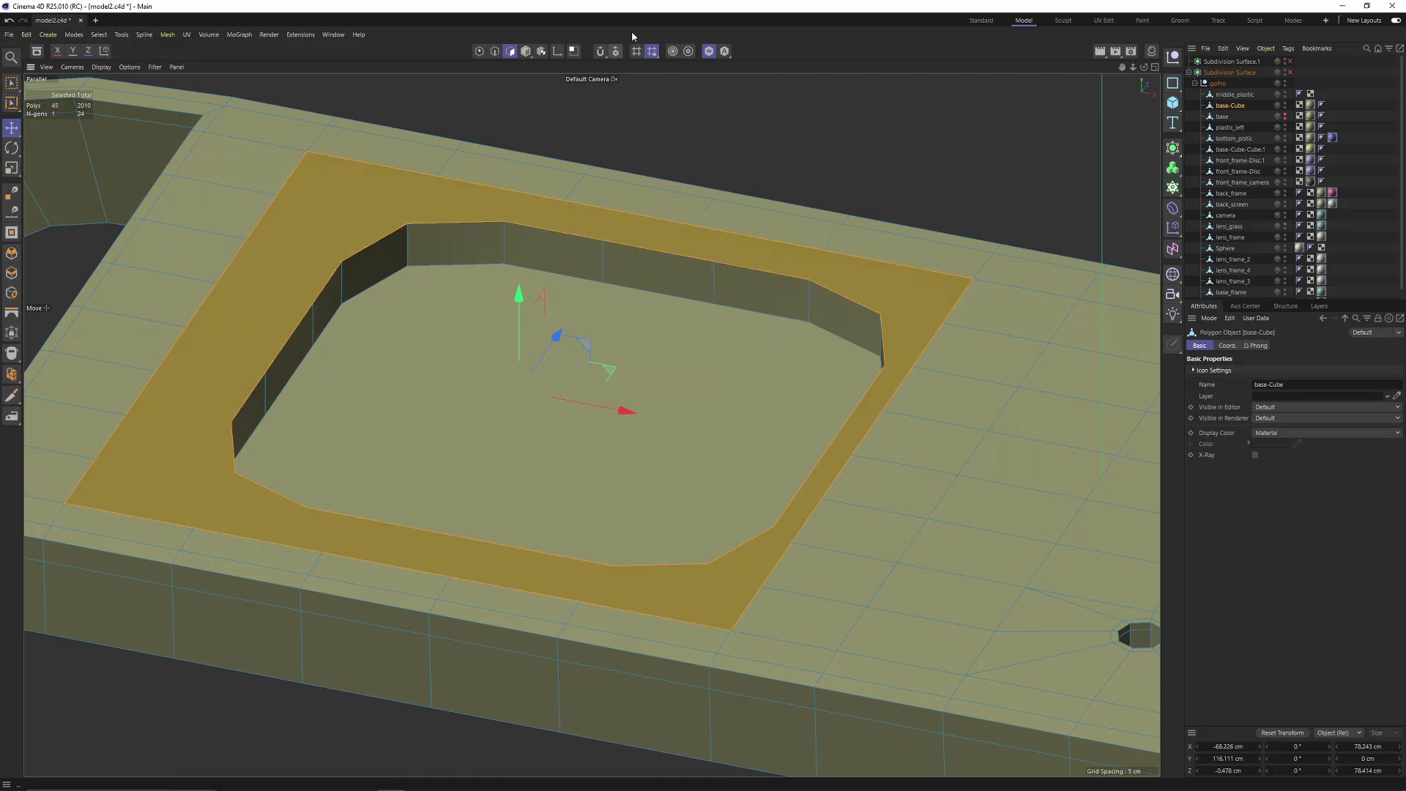
{"action": "left_click", "coordinate": [615, 51]}
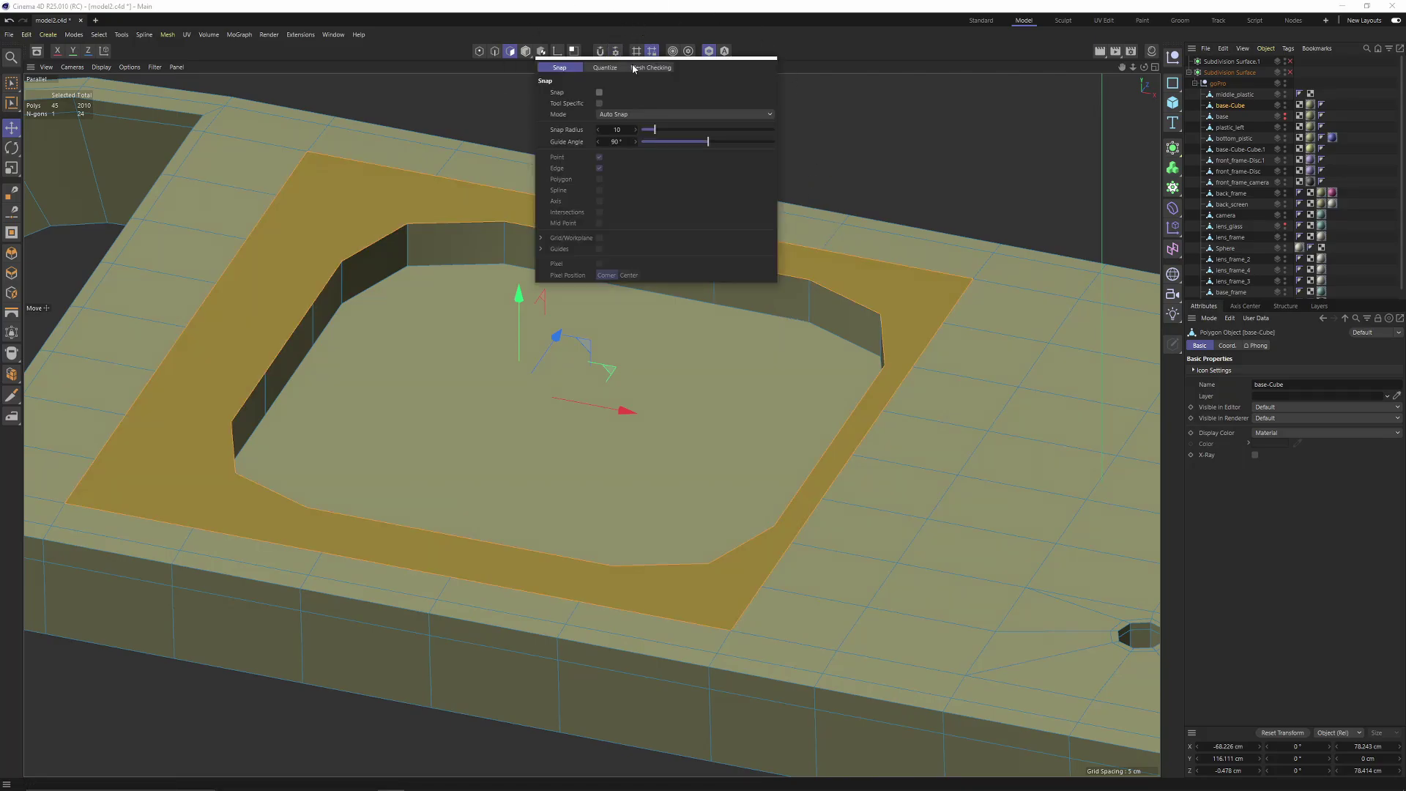
{"action": "left_click", "coordinate": [650, 67]}
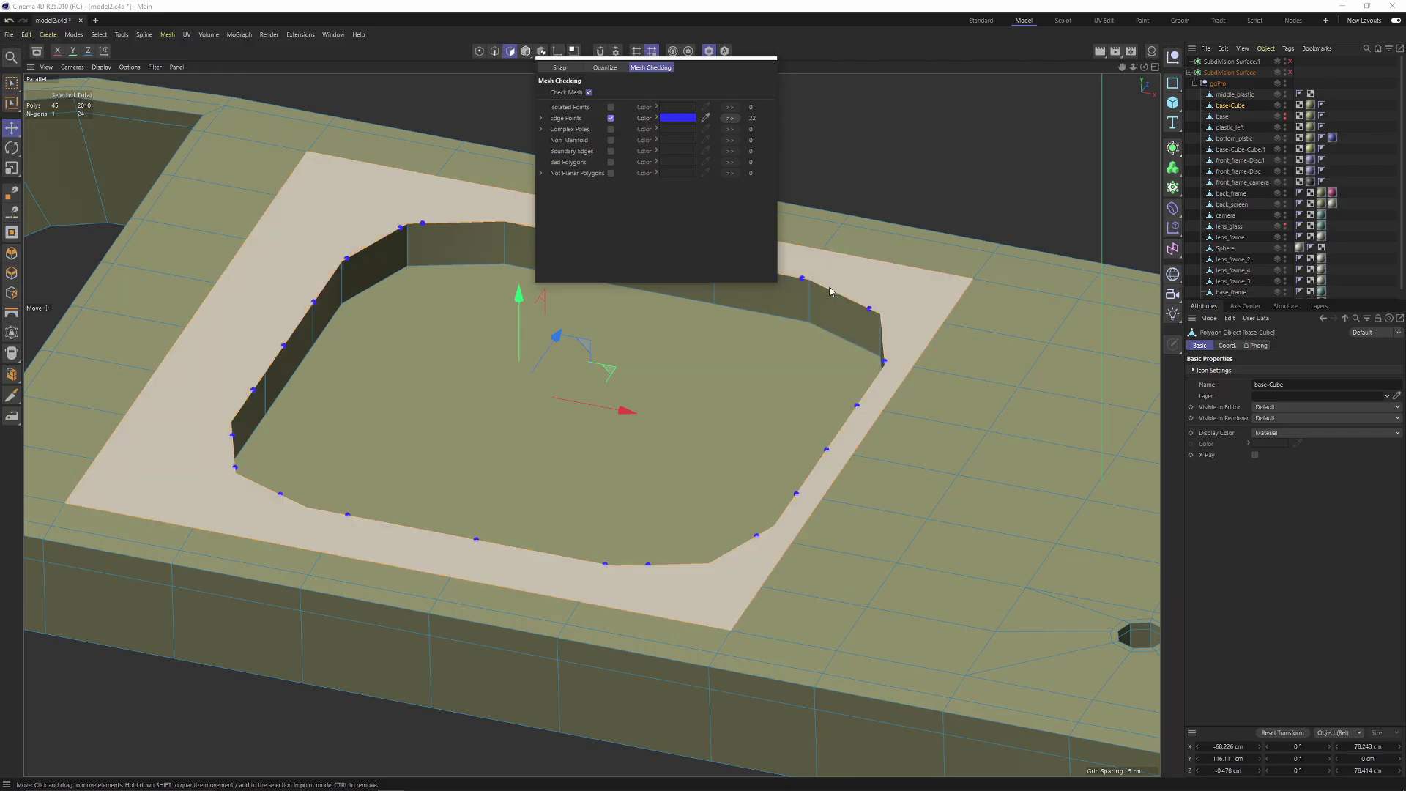
{"action": "left_click", "coordinate": [730, 118]}
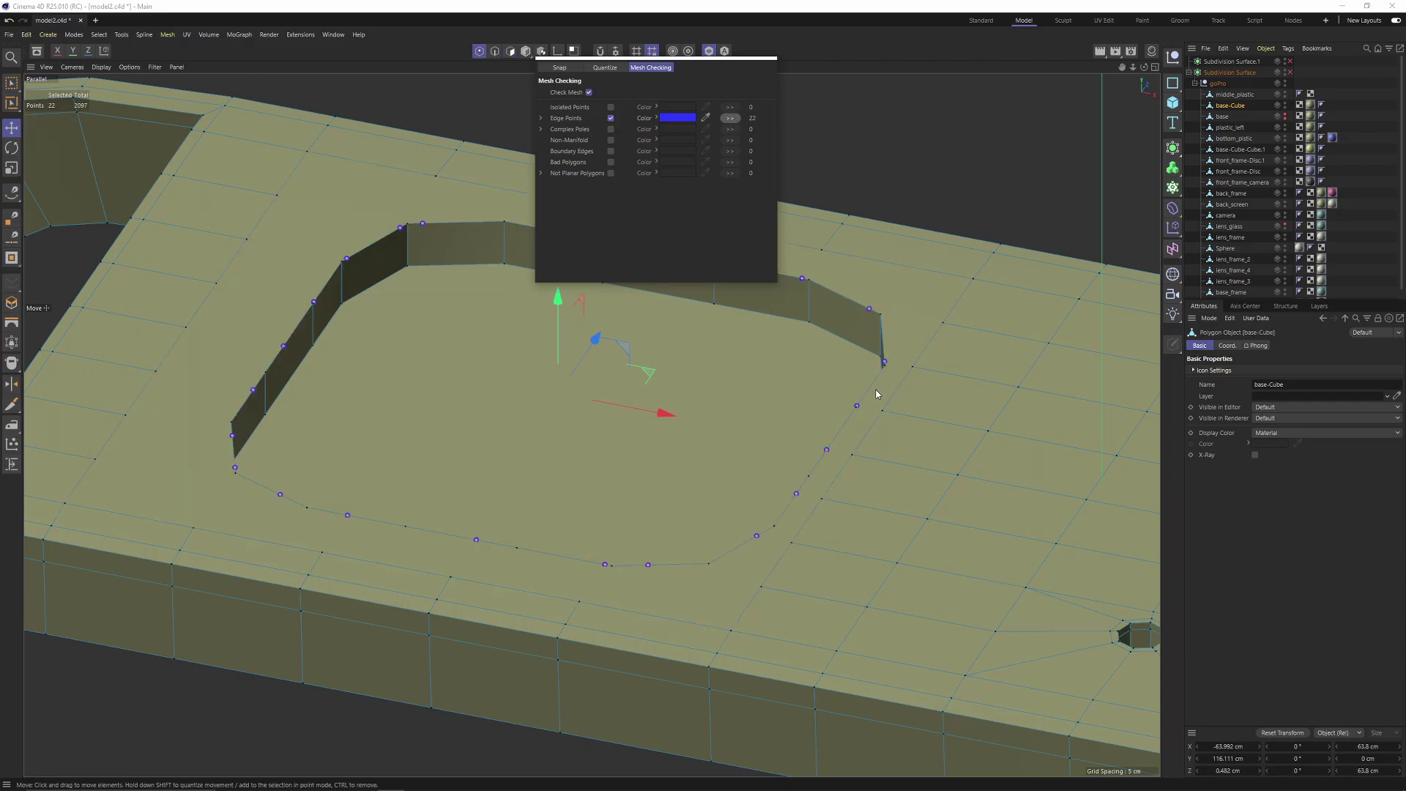
{"action": "key", "text": "ctrl+Delete"}
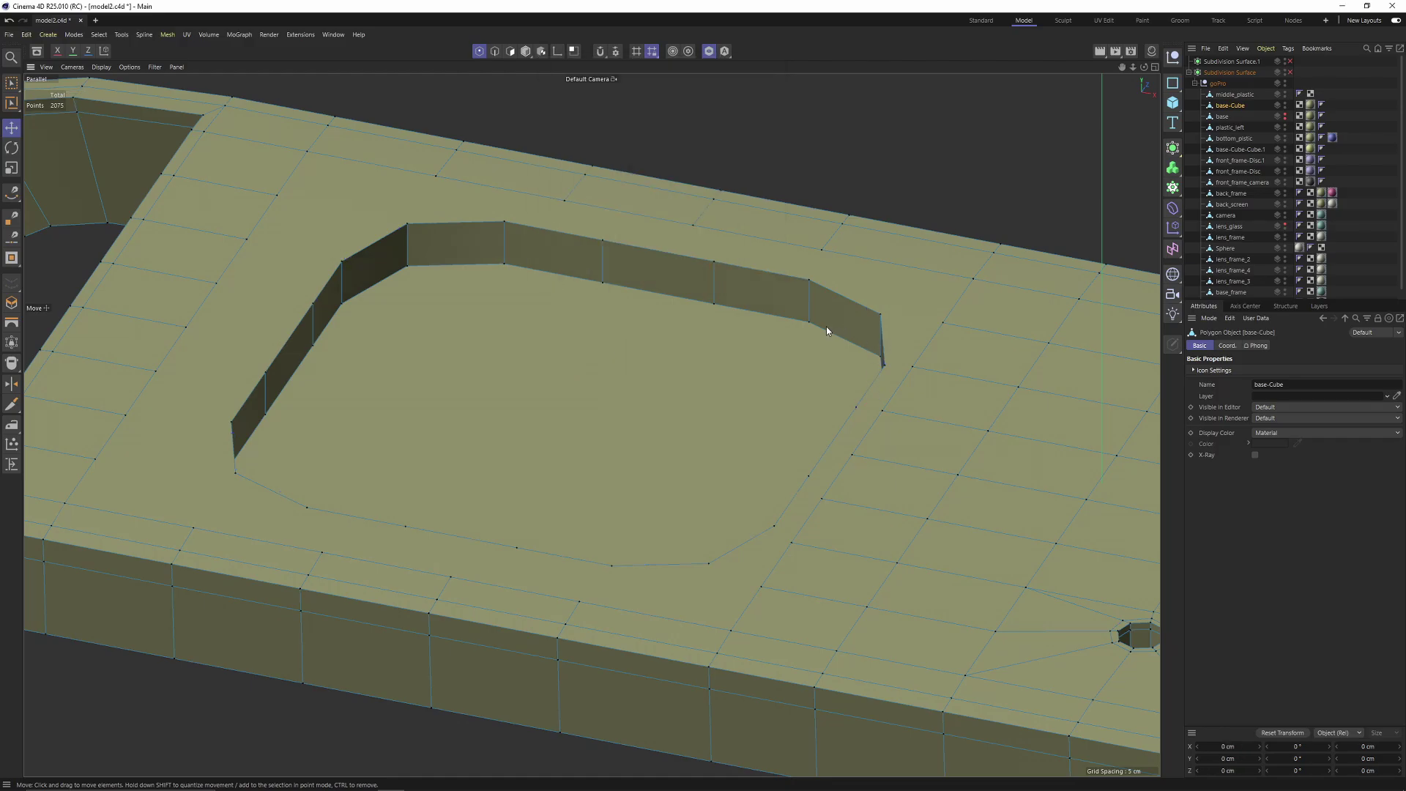
{"action": "left_click_drag", "start_coordinate": [826, 327], "coordinate": [832, 321], "text": "alt"}
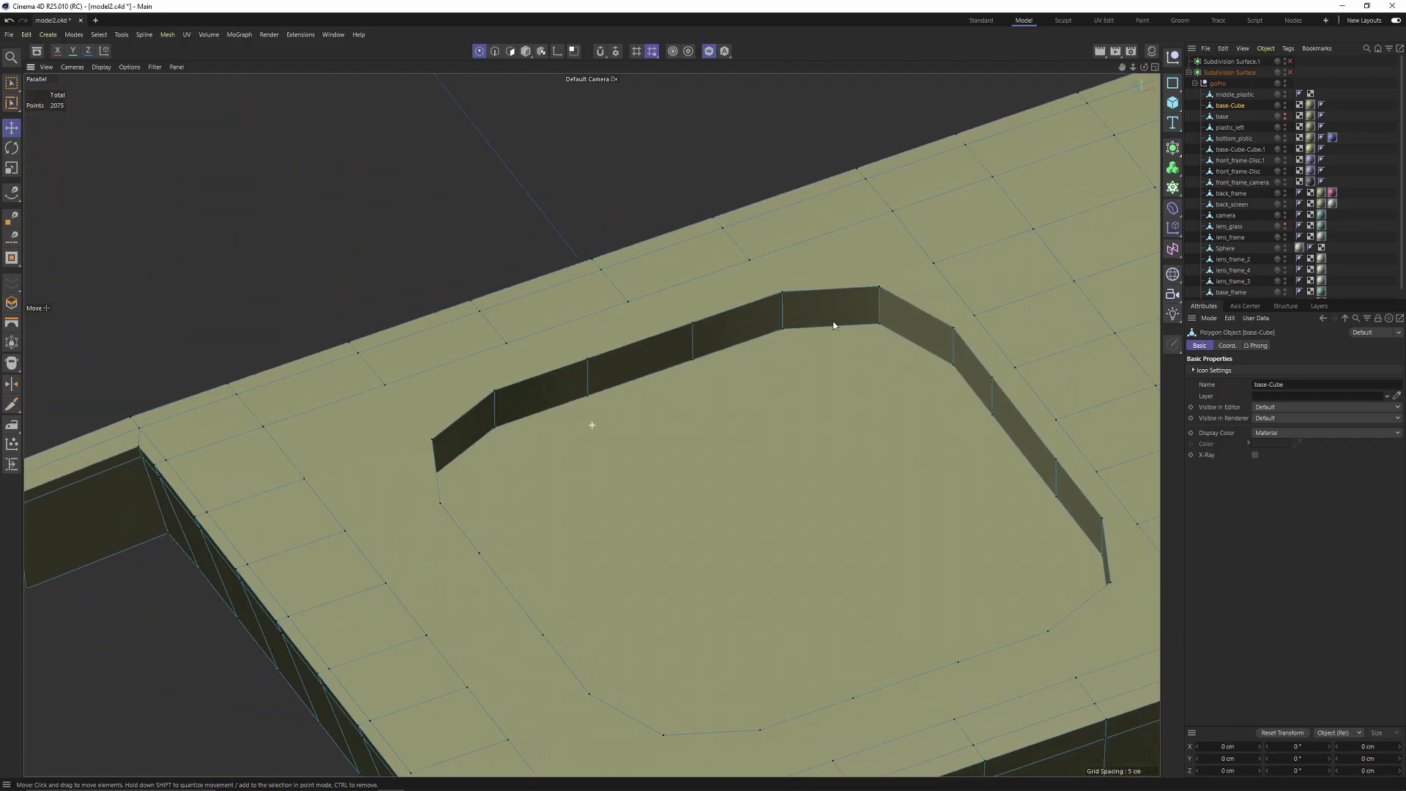
{"action": "middle_click_drag", "start_coordinate": [833, 321], "coordinate": [764, 308]}
- Remove the N-gons from the selected frame of polygons around the recess
{"action": "key", "text": "Return"}
{"action": "key", "text": "Return"}
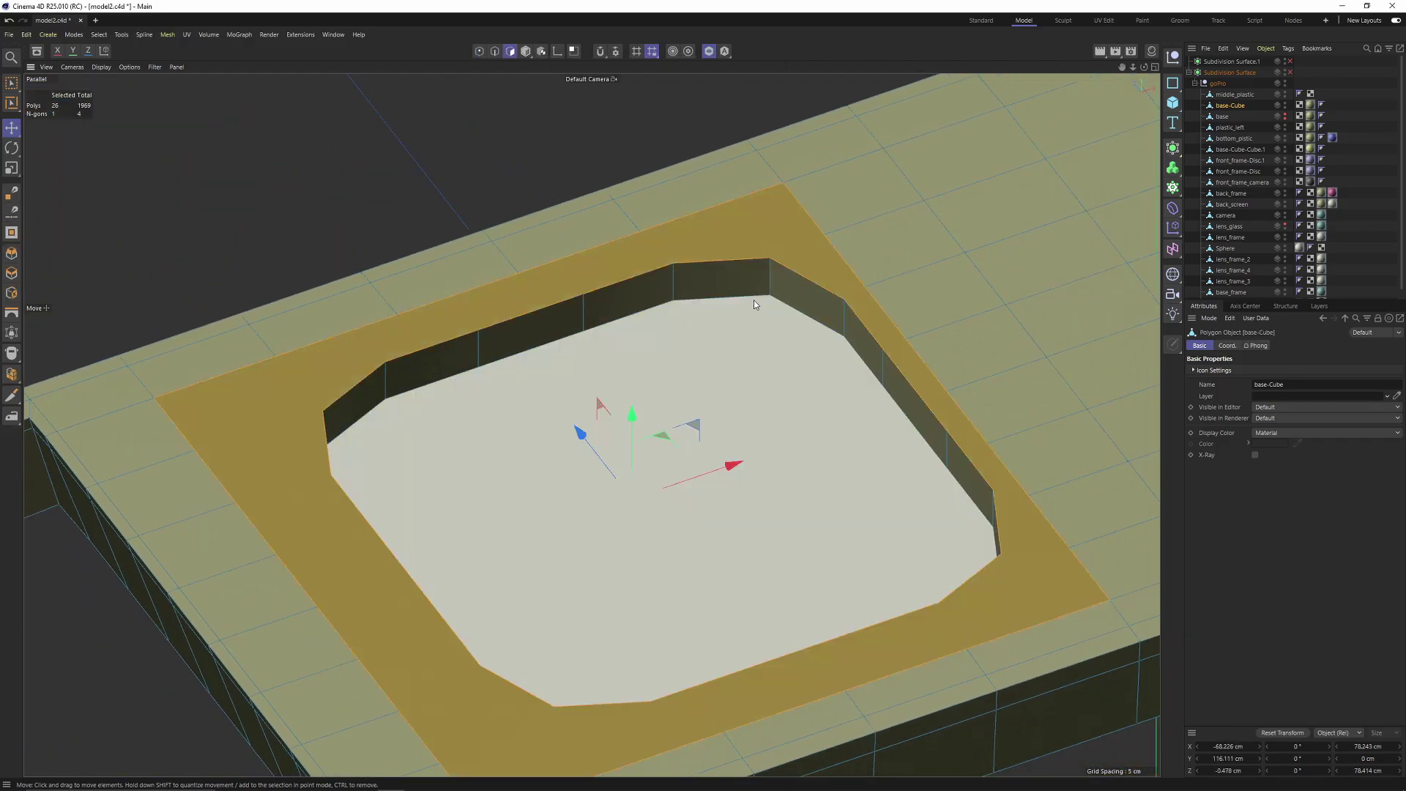
{"action": "middle_click_drag", "start_coordinate": [828, 357], "coordinate": [843, 275], "text": "alt"}
{"action": "right_click", "coordinate": [990, 486]}
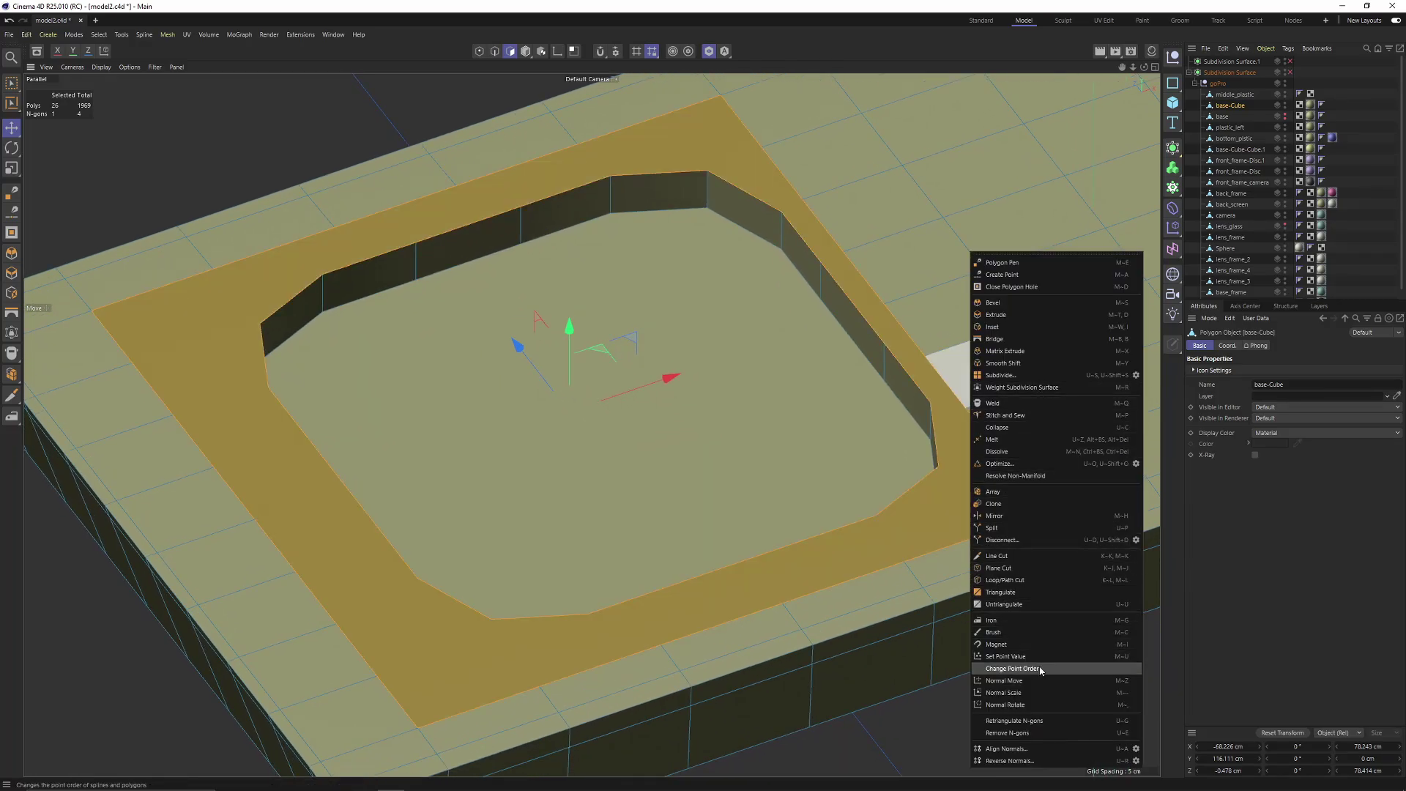
{"action": "left_click", "coordinate": [1030, 732]}
- Select the triangles on each side of the recess to examine the new topology of the surrounding surface
{"action": "left_click_drag", "start_coordinate": [775, 392], "coordinate": [583, 264], "text": "alt"}
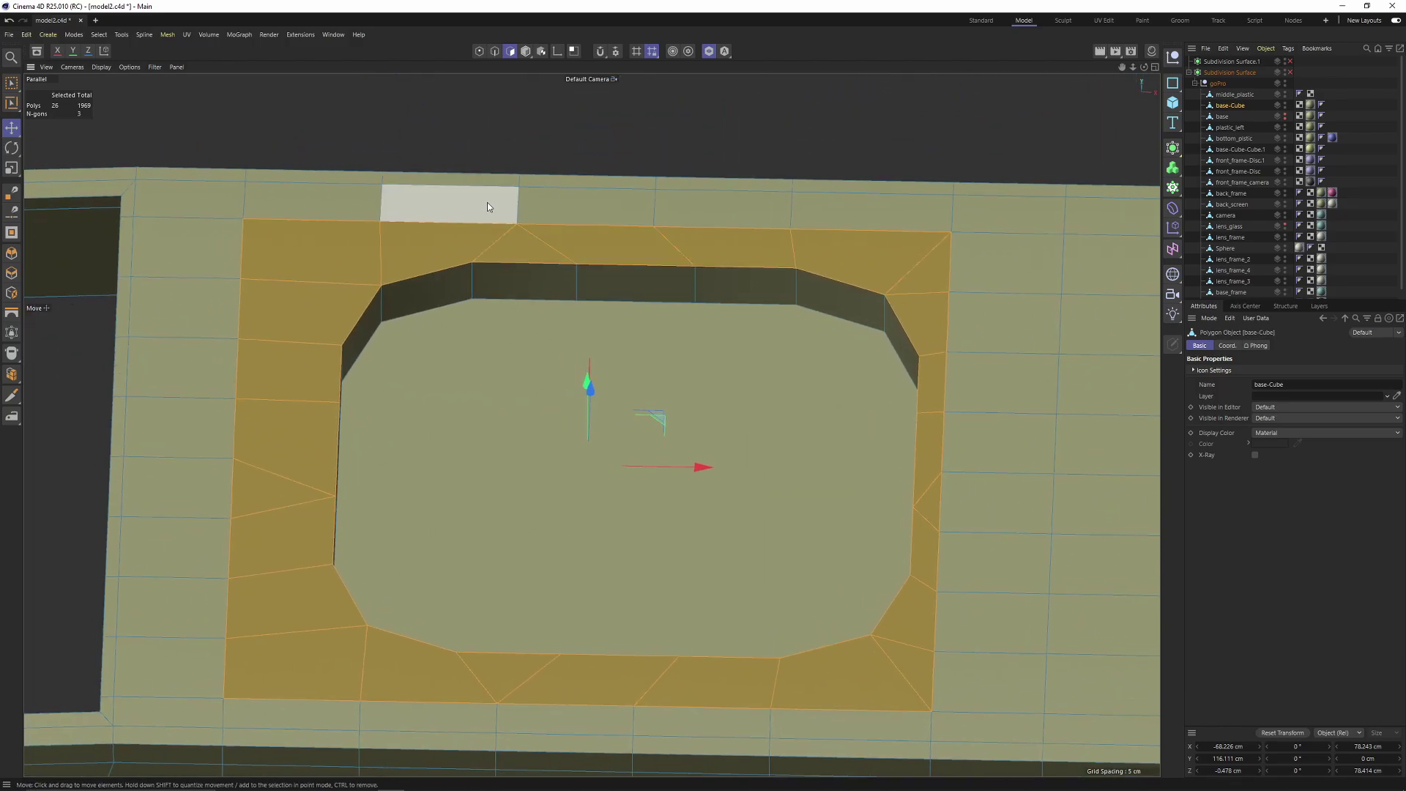
{"action": "scroll", "coordinate": [664, 331], "scroll_direction": "down", "scroll_amount": 5}
{"action": "scroll", "coordinate": [582, 338], "scroll_direction": "up", "scroll_amount": 2}
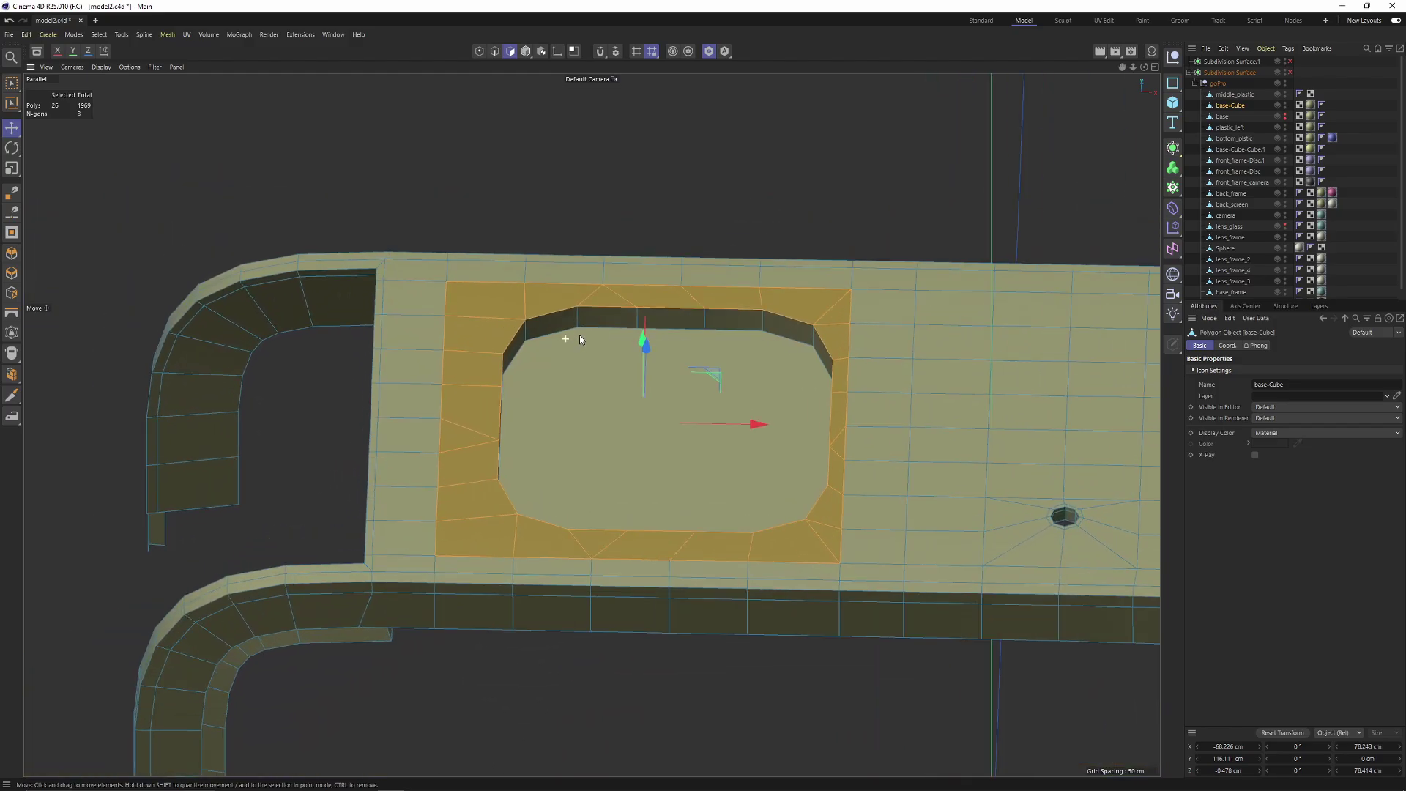
{"action": "scroll", "coordinate": [582, 338], "scroll_direction": "up", "scroll_amount": 2}
{"action": "left_click", "coordinate": [591, 257]}
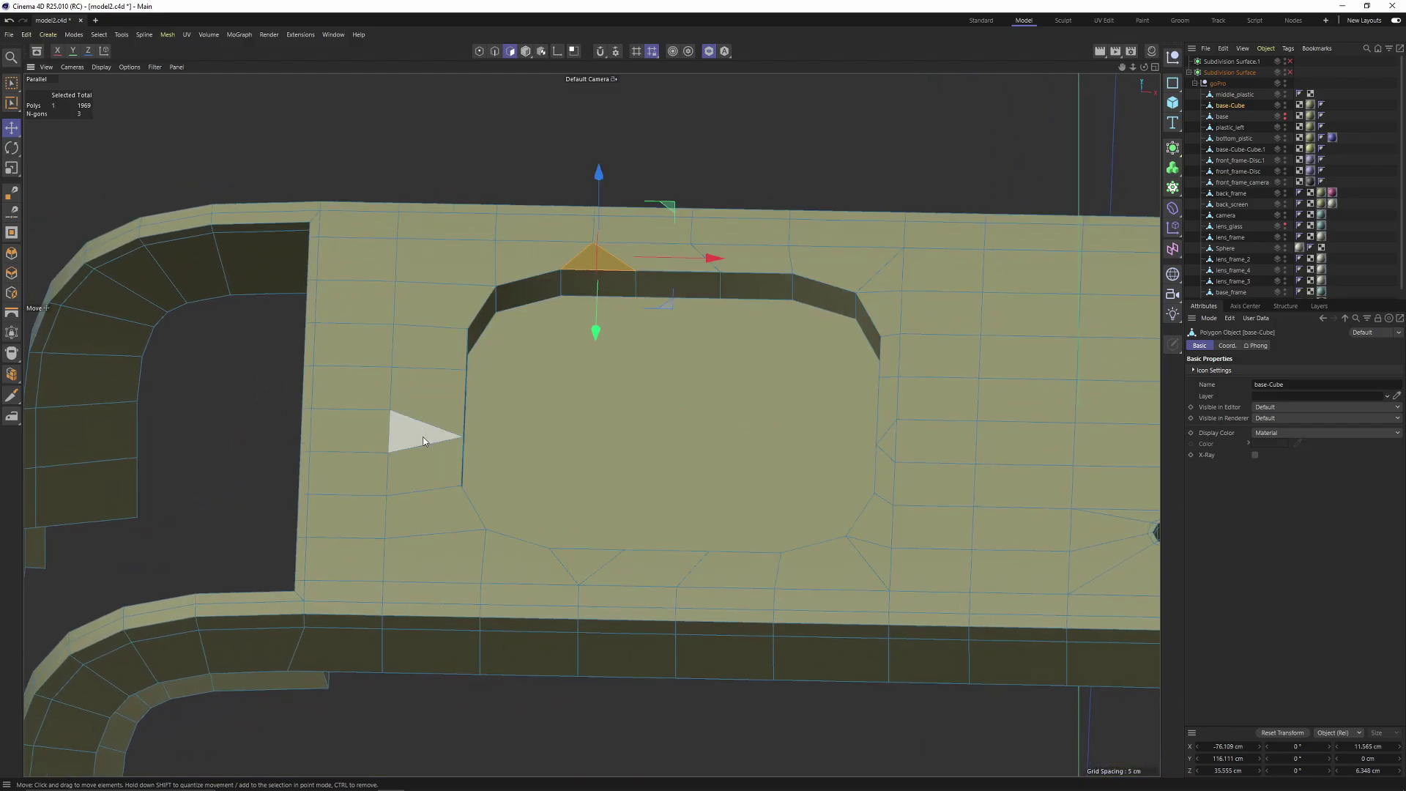
{"action": "left_click", "coordinate": [432, 441], "text": "shift"}
{"action": "left_click", "coordinate": [596, 565], "text": "shift"}
{"action": "left_click", "coordinate": [890, 444], "text": "shift"}
- Select the recess floor and inset it by 2.2 cm, matching the button outline in the top-view reference
{"action": "left_click_drag", "start_coordinate": [890, 444], "coordinate": [782, 302], "text": "alt"}
{"action": "scroll", "coordinate": [631, 309], "scroll_direction": "up", "scroll_amount": 2}
{"action": "left_click_drag", "start_coordinate": [631, 312], "coordinate": [674, 352], "text": "alt"}
{"action": "left_click", "coordinate": [674, 351]}
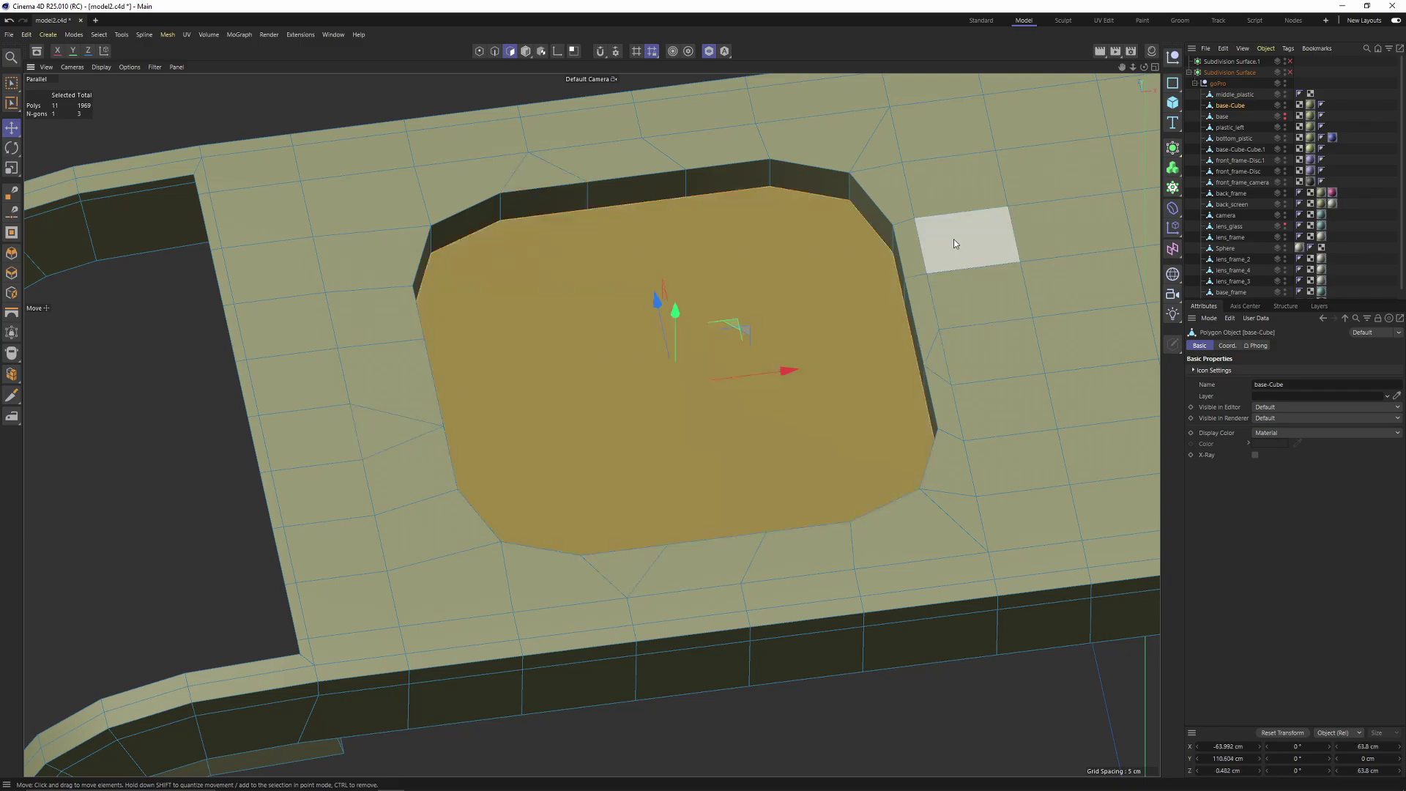
{"action": "right_click", "coordinate": [799, 349]}
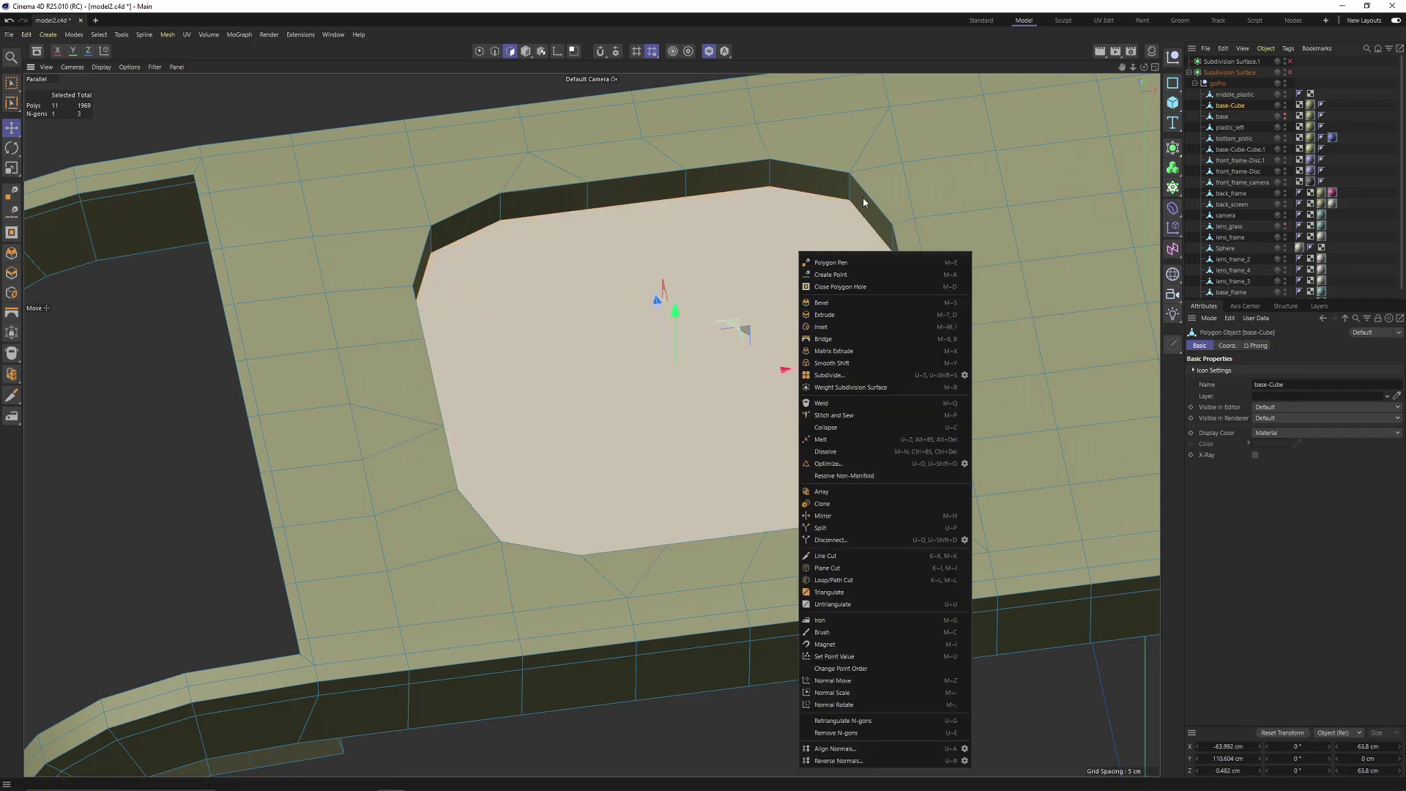
{"action": "left_click", "coordinate": [832, 313]}
{"action": "middle_click", "coordinate": [830, 301]}
{"action": "scroll", "coordinate": [830, 301], "scroll_direction": "up", "scroll_amount": 3}
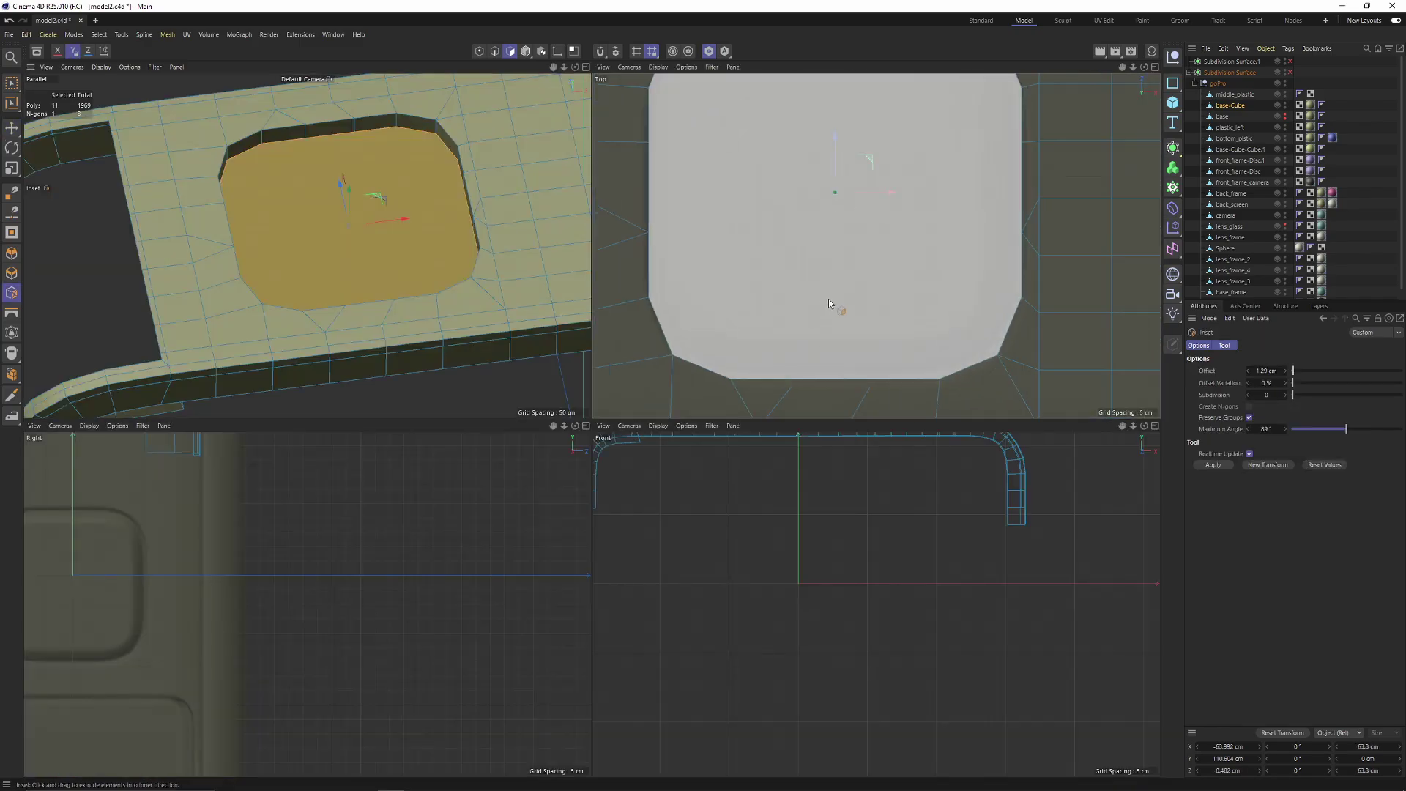
{"action": "left_click_drag", "start_coordinate": [1133, 342], "coordinate": [1123, 352]}
{"action": "middle_click", "coordinate": [425, 278]}
{"action": "left_click_drag", "start_coordinate": [425, 278], "coordinate": [447, 249], "text": "alt"}
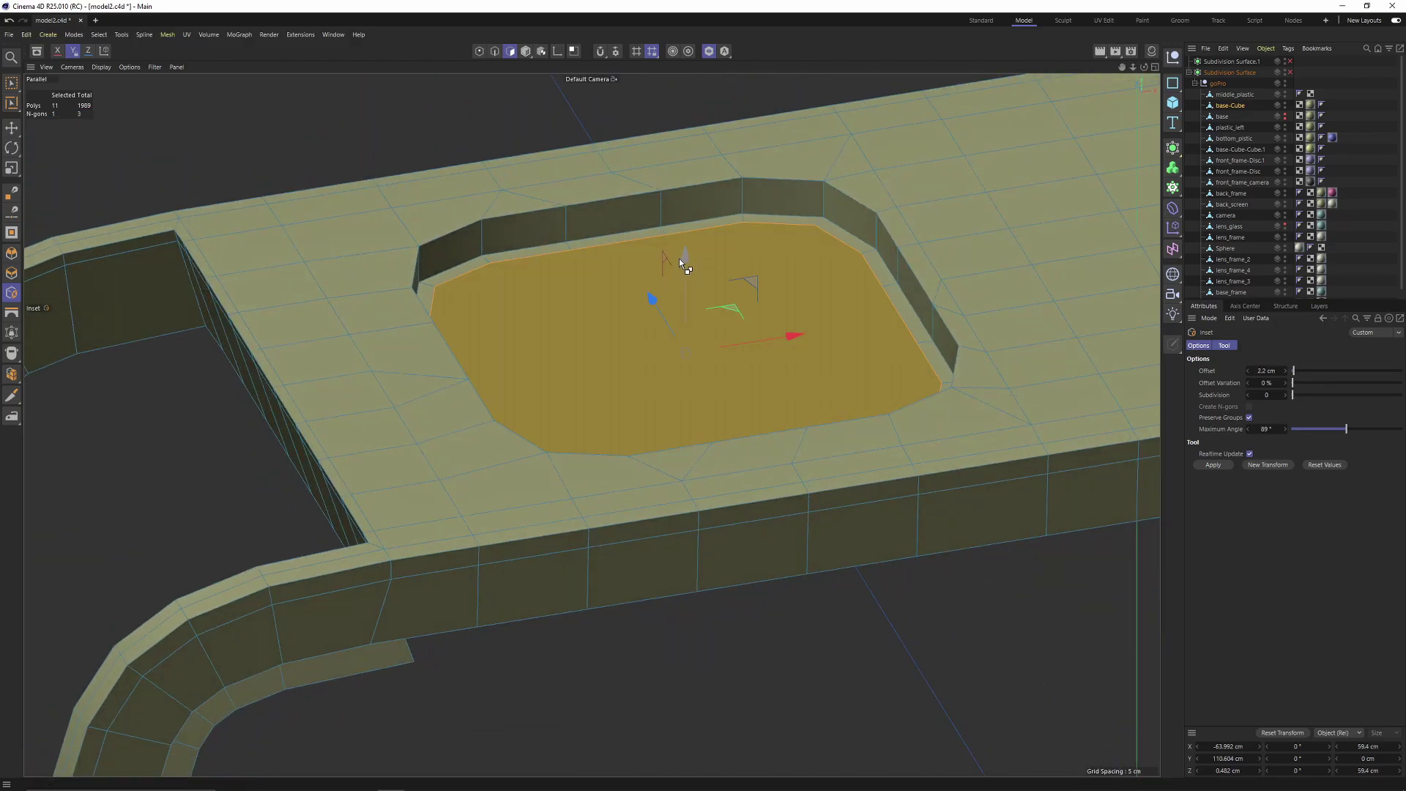
- Extrude the inset floor upward into a raised button with a tapered rim, its top at Y 118.965 cm and 49.3 cm wide
{"action": "mouse_move", "coordinate": [684, 249]}
{"action": "left_mouse_down", "text": "ctrl"}
{"action": "mouse_move", "coordinate": [681, 219]}
{"action": "mouse_move", "coordinate": [672, 228]}
{"action": "left_mouse_up", "text": "ctrl"}
{"action": "left_click_drag", "start_coordinate": [682, 167], "coordinate": [681, 176]}
{"action": "middle_click", "coordinate": [688, 180]}
{"action": "left_click_drag", "start_coordinate": [802, 212], "coordinate": [772, 213]}
{"action": "middle_click", "coordinate": [400, 229]}
{"action": "left_click_drag", "start_coordinate": [683, 173], "coordinate": [691, 253]}
{"action": "left_click_drag", "start_coordinate": [1022, 437], "coordinate": [1035, 437]}
- Cut four parallel lines lengthwise across the button's top face with Line Cut, joining opposite rim points
{"action": "left_click_drag", "start_coordinate": [512, 314], "coordinate": [516, 338], "text": "alt"}
{"action": "right_click", "coordinate": [620, 370]}
{"action": "left_click", "coordinate": [645, 555]}
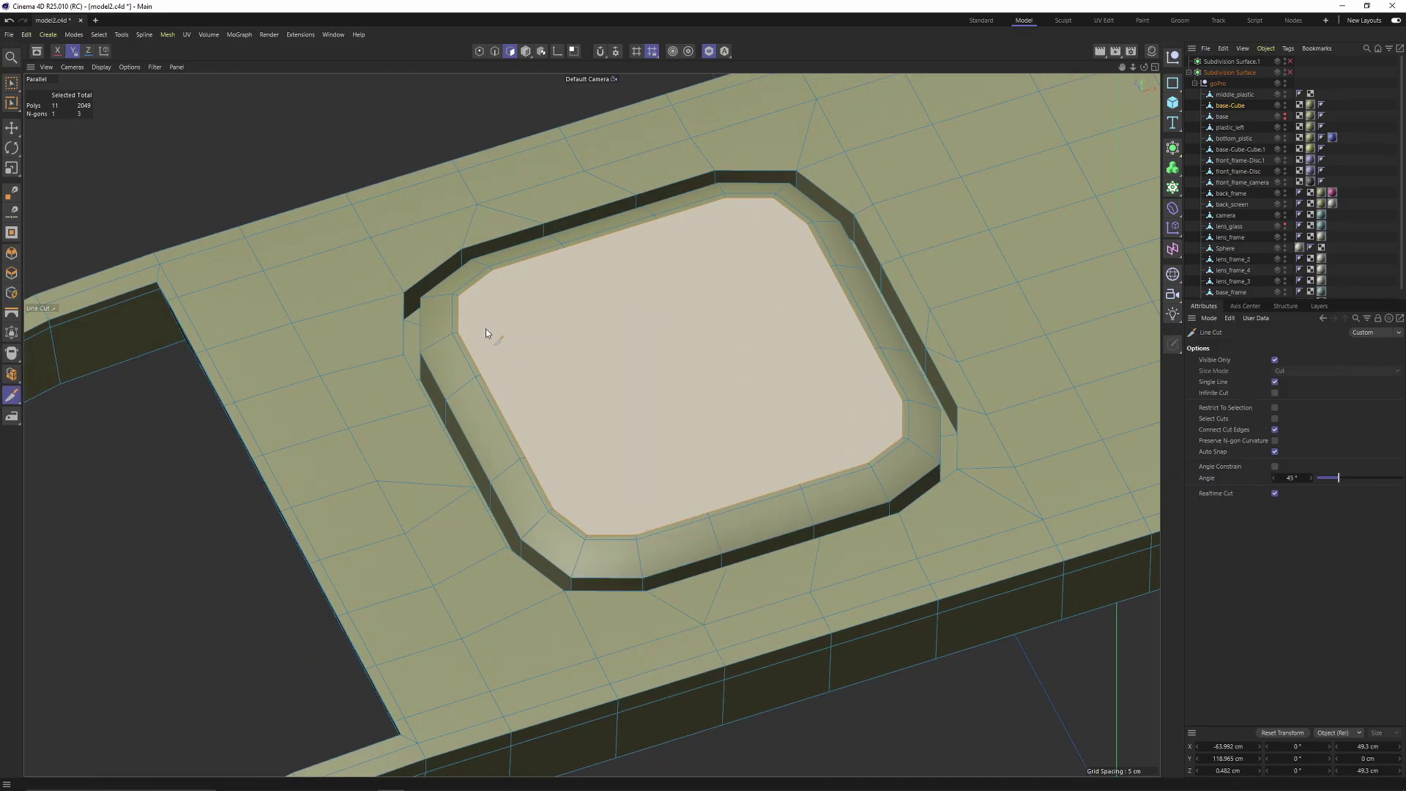
{"action": "left_click", "coordinate": [459, 333]}
{"action": "left_click", "coordinate": [805, 227]}
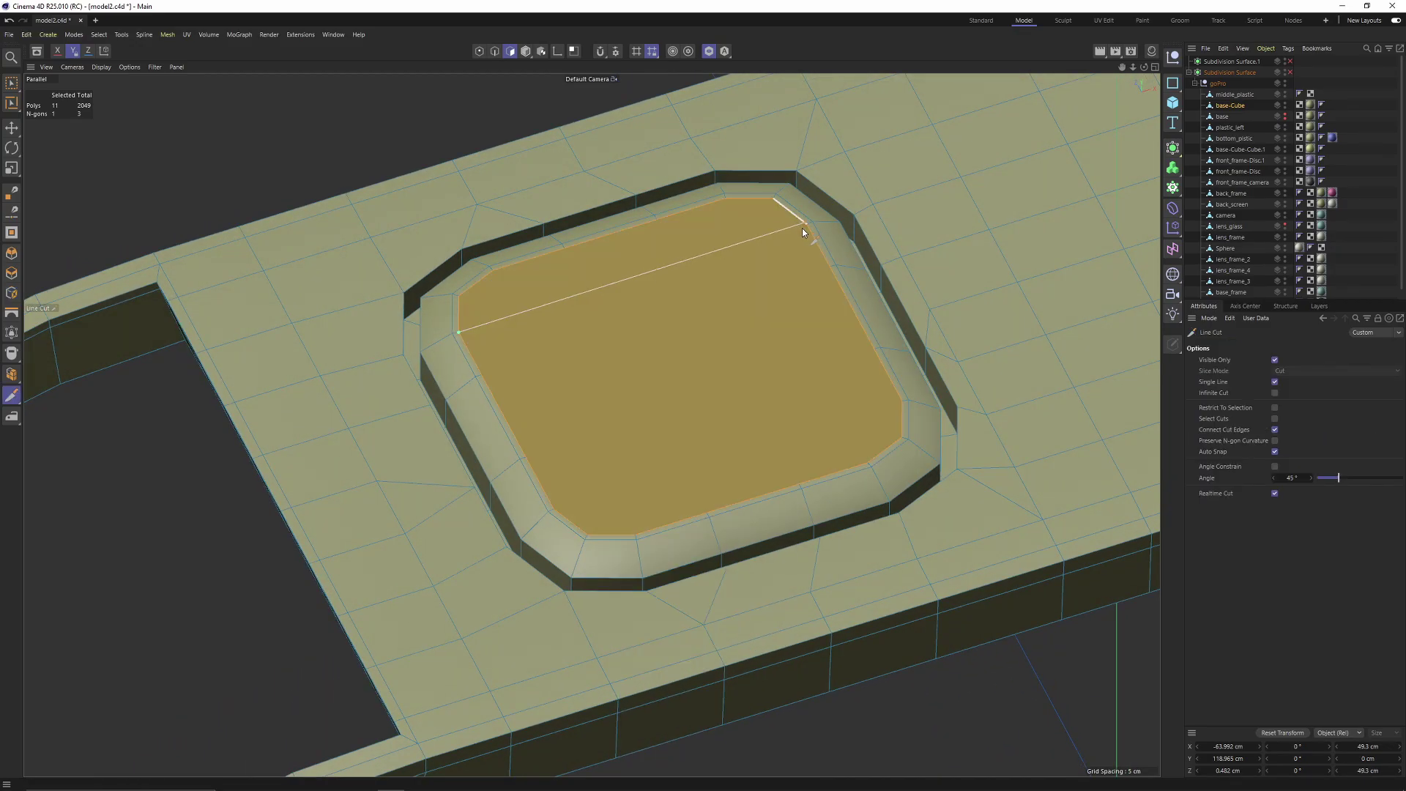
{"action": "left_click", "coordinate": [830, 267]}
{"action": "left_click", "coordinate": [481, 374]}
{"action": "left_click", "coordinate": [525, 458]}
{"action": "left_click", "coordinate": [876, 349]}
{"action": "left_click", "coordinate": [902, 401]}
{"action": "left_click", "coordinate": [553, 508]}
- Cut four crossing lines over the button's top face between opposite rim points to complete its grid of polygons
{"action": "left_click", "coordinate": [635, 534]}
{"action": "left_click", "coordinate": [490, 273]}
{"action": "left_click", "coordinate": [565, 249]}
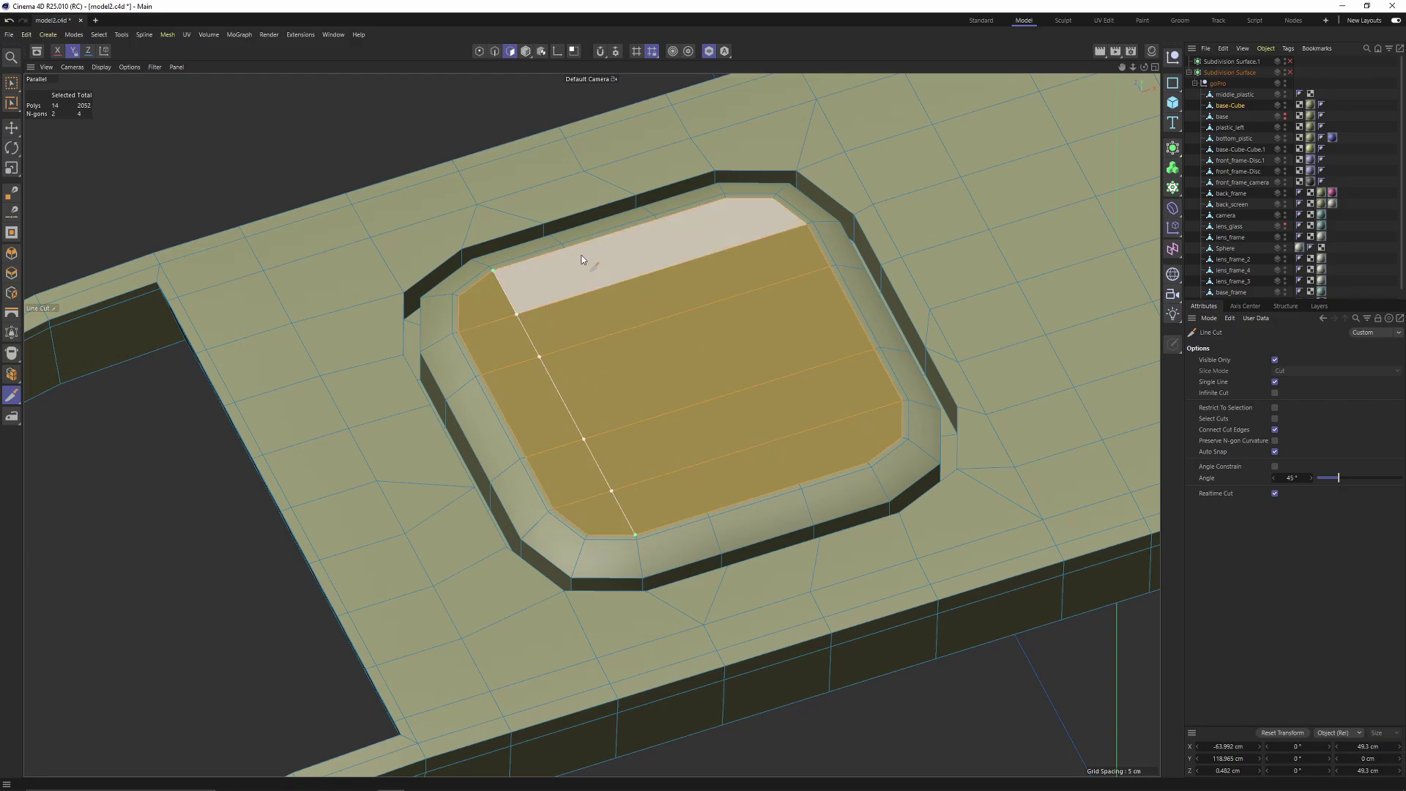
{"action": "left_click", "coordinate": [706, 513]}
{"action": "left_click", "coordinate": [798, 484]}
{"action": "left_click", "coordinate": [656, 219]}
{"action": "left_click", "coordinate": [725, 198]}
{"action": "left_click", "coordinate": [869, 463]}
{"action": "middle_click_drag", "start_coordinate": [849, 468], "coordinate": [845, 412], "text": "alt"}
{"action": "key", "text": "e"}
- Add two loop cuts around the raised button, one on its sloped rim and one on its side wall
{"action": "scroll", "coordinate": [566, 363], "scroll_direction": "up", "scroll_amount": 2}
{"action": "right_click", "coordinate": [644, 347]}
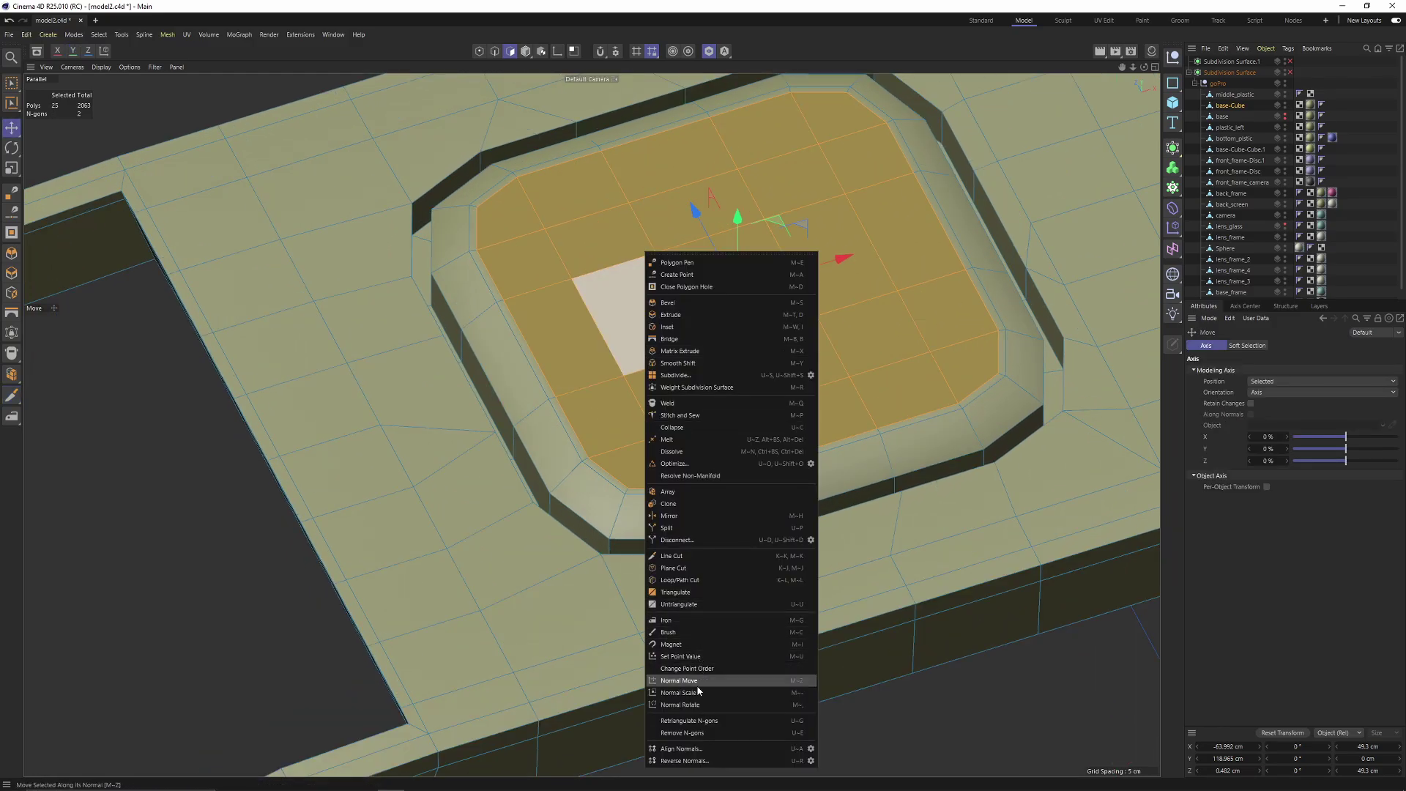
{"action": "left_click", "coordinate": [682, 20]}
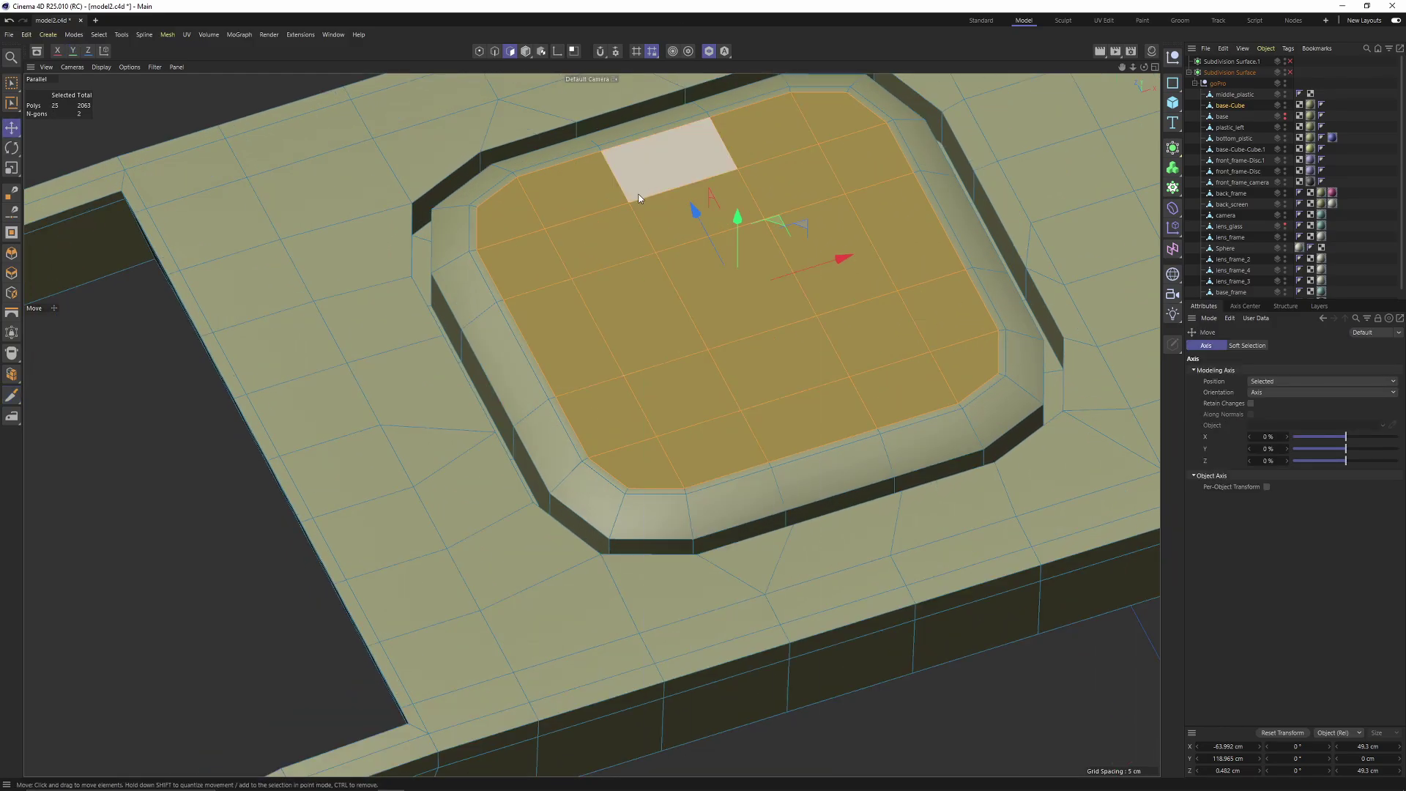
{"action": "key", "text": "k"}
{"action": "key", "text": "l"}
{"action": "scroll", "coordinate": [649, 495], "scroll_direction": "up", "scroll_amount": 2}
{"action": "scroll", "coordinate": [605, 496], "scroll_direction": "up", "scroll_amount": 1}
{"action": "left_click_drag", "start_coordinate": [605, 496], "coordinate": [626, 432], "text": "alt"}
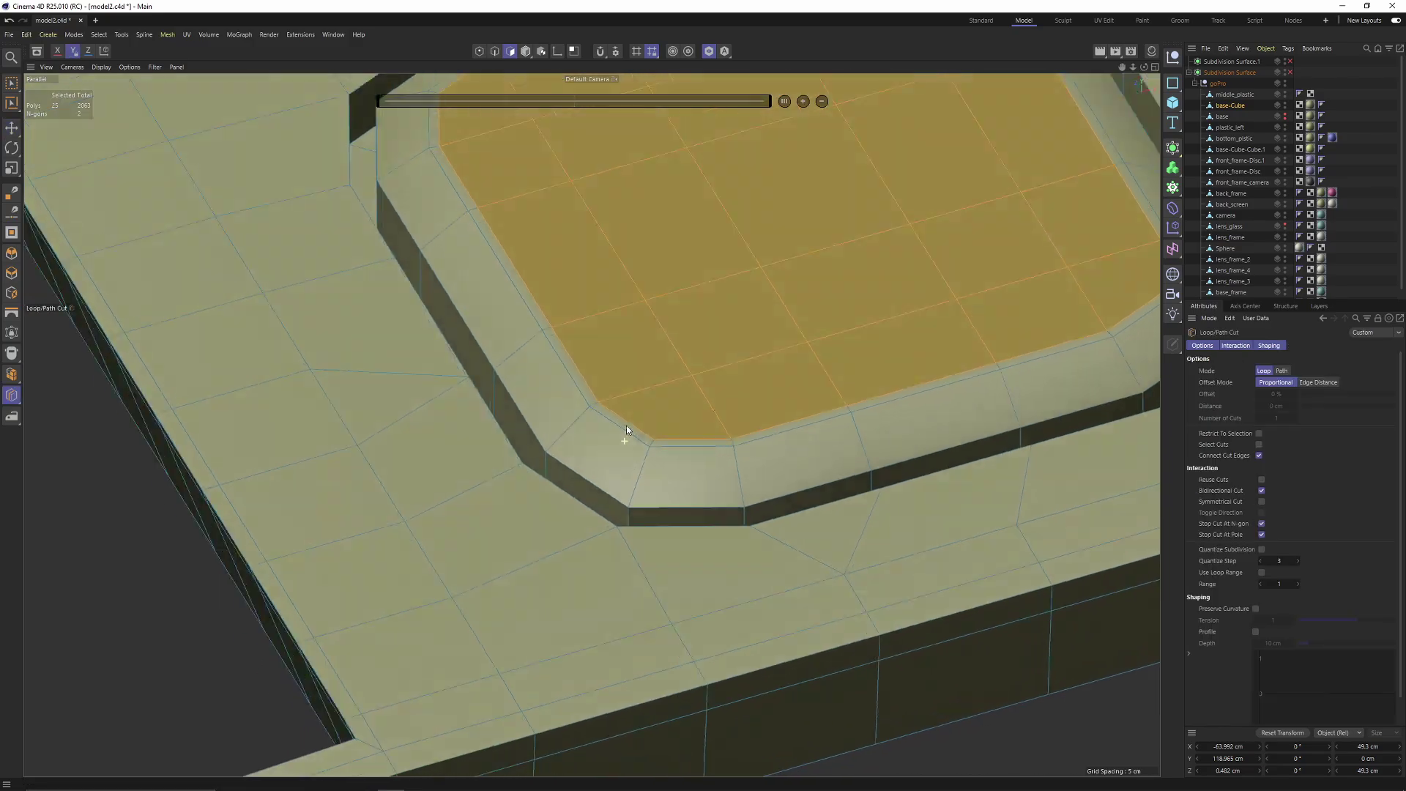
{"action": "left_click", "coordinate": [633, 498]}
{"action": "left_click", "coordinate": [629, 519]}
- Loop-select the edges where the recess wall meets the base's top surface
{"action": "left_click_drag", "start_coordinate": [629, 518], "coordinate": [513, 403], "text": "alt"}
{"action": "key", "text": "u"}
{"action": "key", "text": "l"}
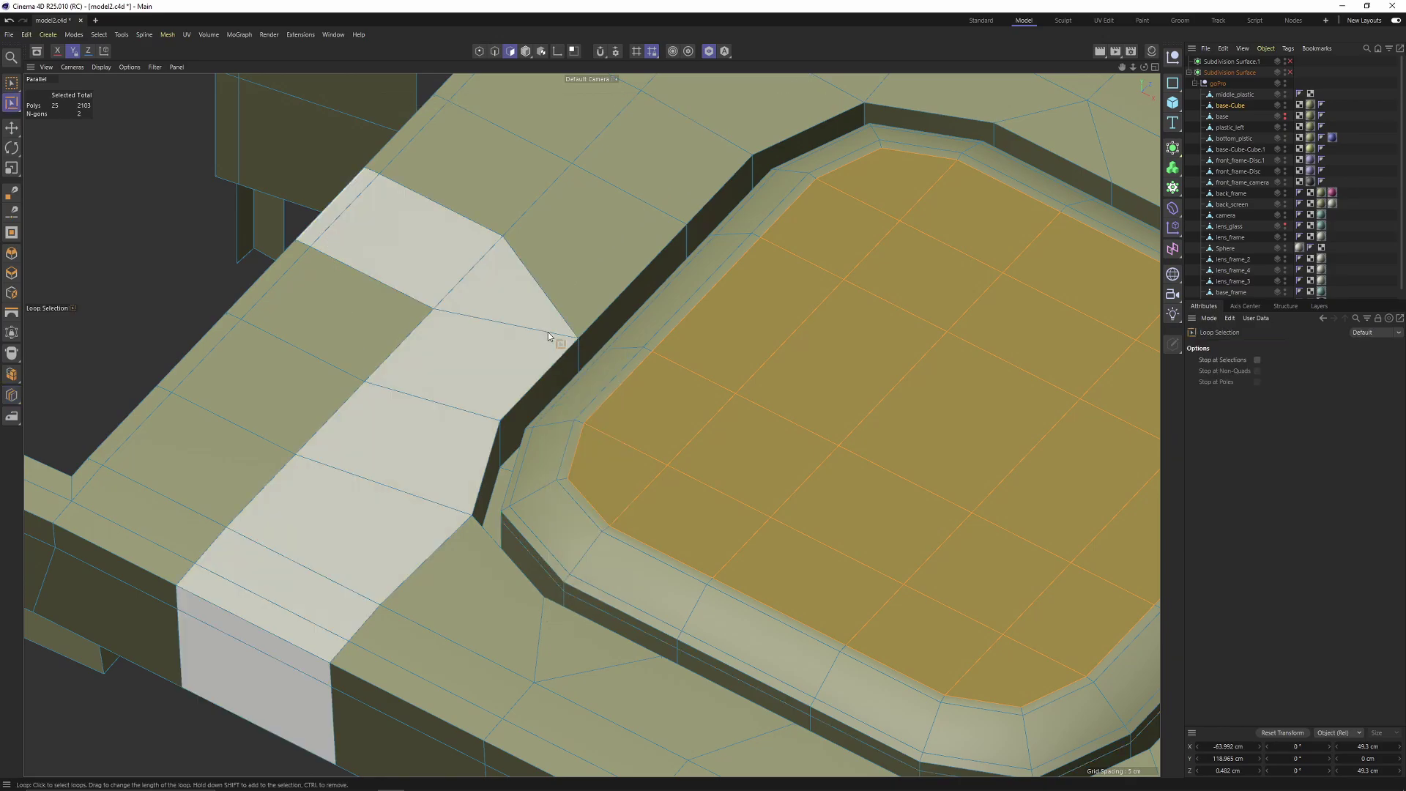
{"action": "key", "text": "Return"}
{"action": "key", "text": "Return"}
{"action": "left_click", "coordinate": [607, 306]}
{"action": "left_click_drag", "start_coordinate": [636, 327], "coordinate": [588, 293], "text": "alt"}
{"action": "scroll", "coordinate": [588, 297], "scroll_direction": "down", "scroll_amount": 2}
{"action": "left_click_drag", "start_coordinate": [512, 252], "coordinate": [491, 293], "text": "alt"}
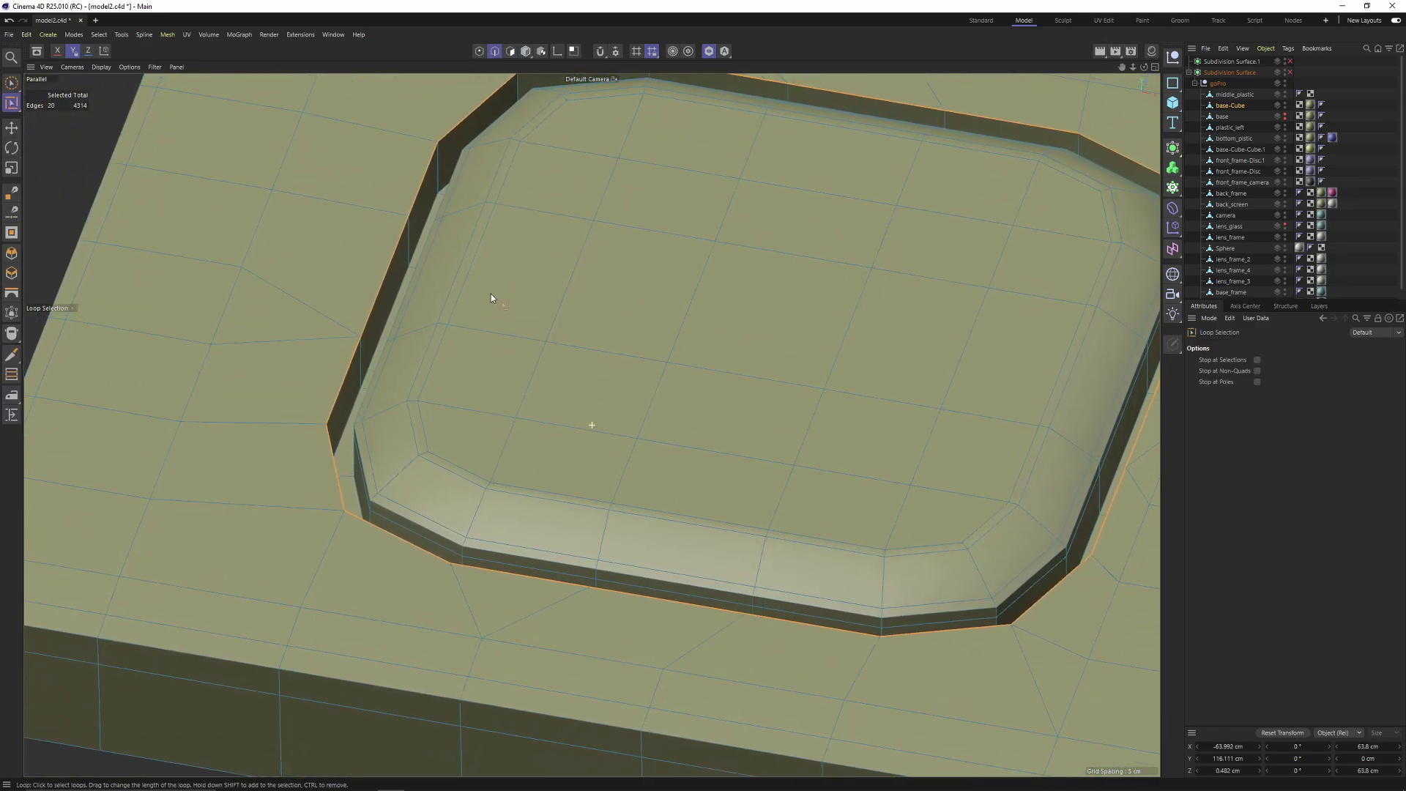
- Try to slide the recess's upper edge loop, and undo the slide
{"action": "right_click", "coordinate": [584, 267]}
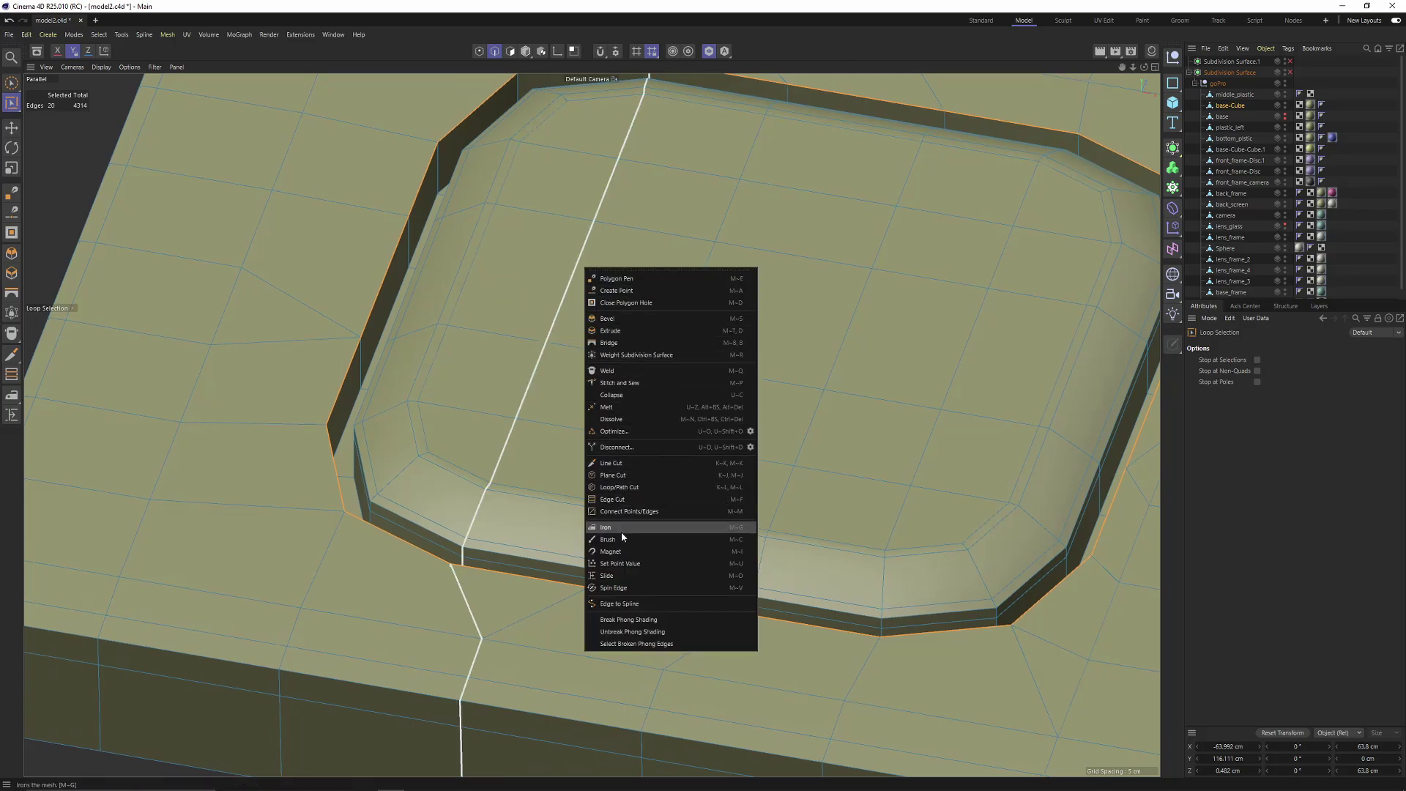
{"action": "left_click", "coordinate": [606, 576]}
{"action": "left_click_drag", "start_coordinate": [434, 380], "coordinate": [410, 375], "text": "alt"}
{"action": "key", "text": "ctrl+z"}
- Bevel the recess's upper edge loop in Solid mode with a fixed offset of 1 cm
{"action": "right_click", "coordinate": [697, 383]}
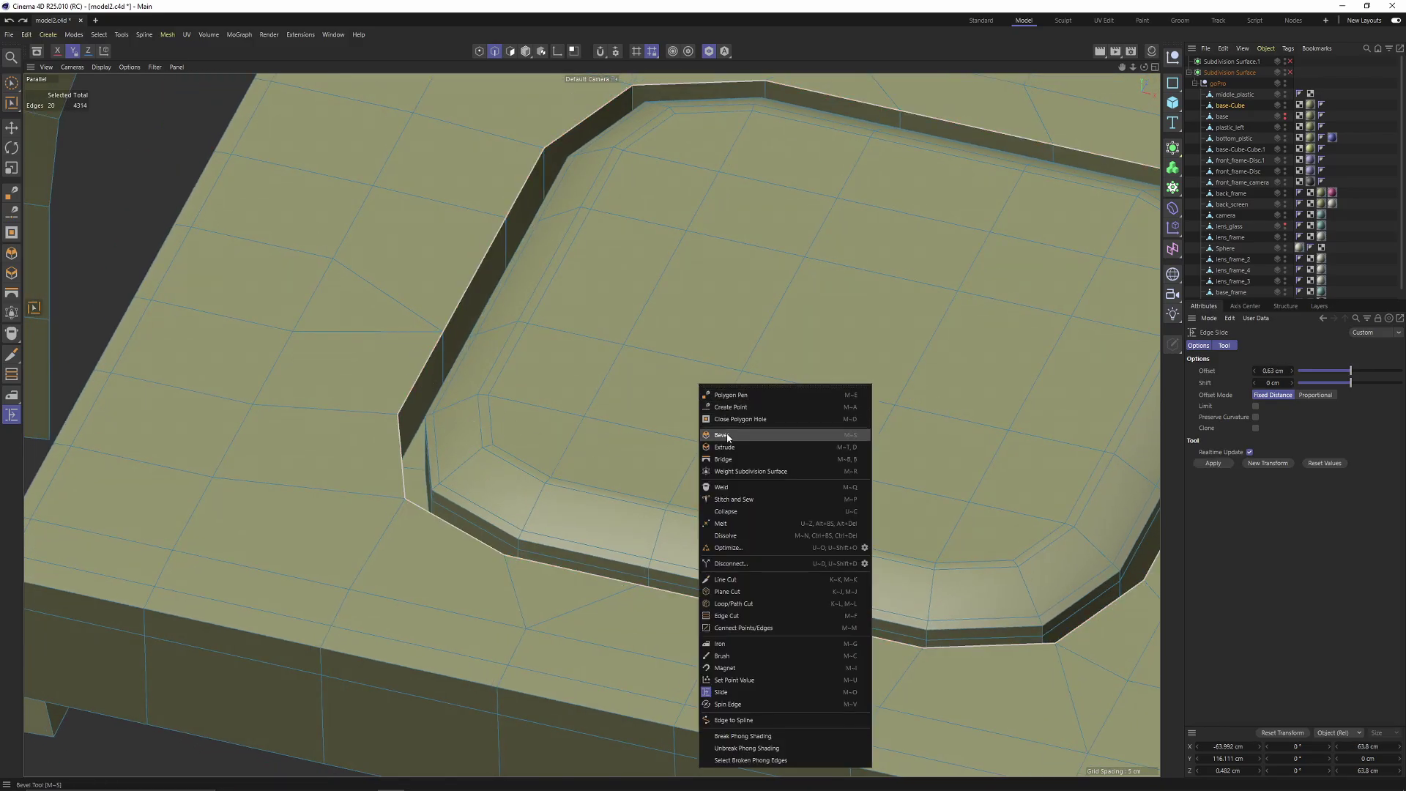
{"action": "left_click", "coordinate": [806, 435]}
{"action": "left_click", "coordinate": [1277, 371]}
{"action": "scroll", "coordinate": [428, 300], "scroll_direction": "up", "scroll_amount": 5}
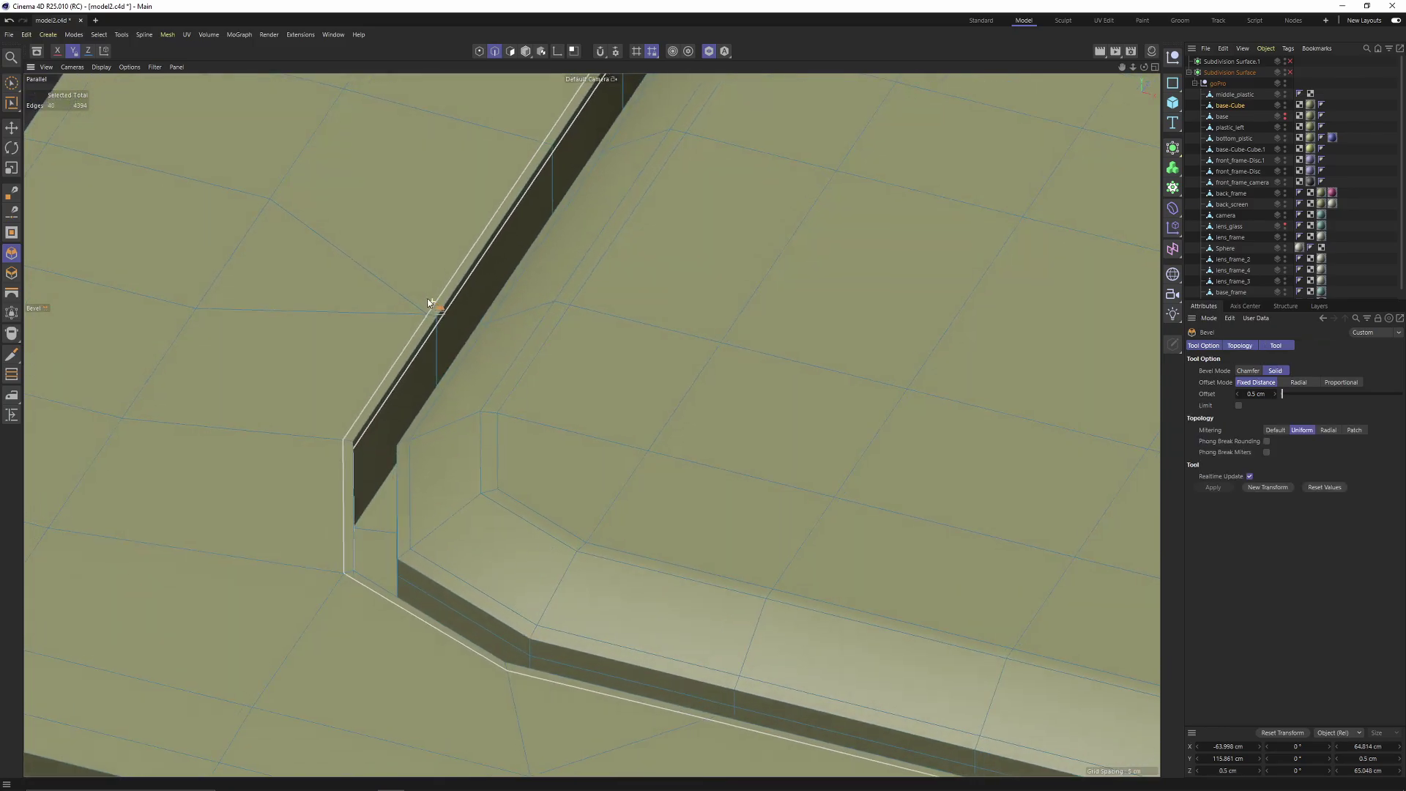
{"action": "left_click_drag", "start_coordinate": [1282, 394], "coordinate": [1282, 395]}
{"action": "scroll", "coordinate": [486, 486], "scroll_direction": "down", "scroll_amount": 8}
{"action": "scroll", "coordinate": [618, 438], "scroll_direction": "up", "scroll_amount": 10}
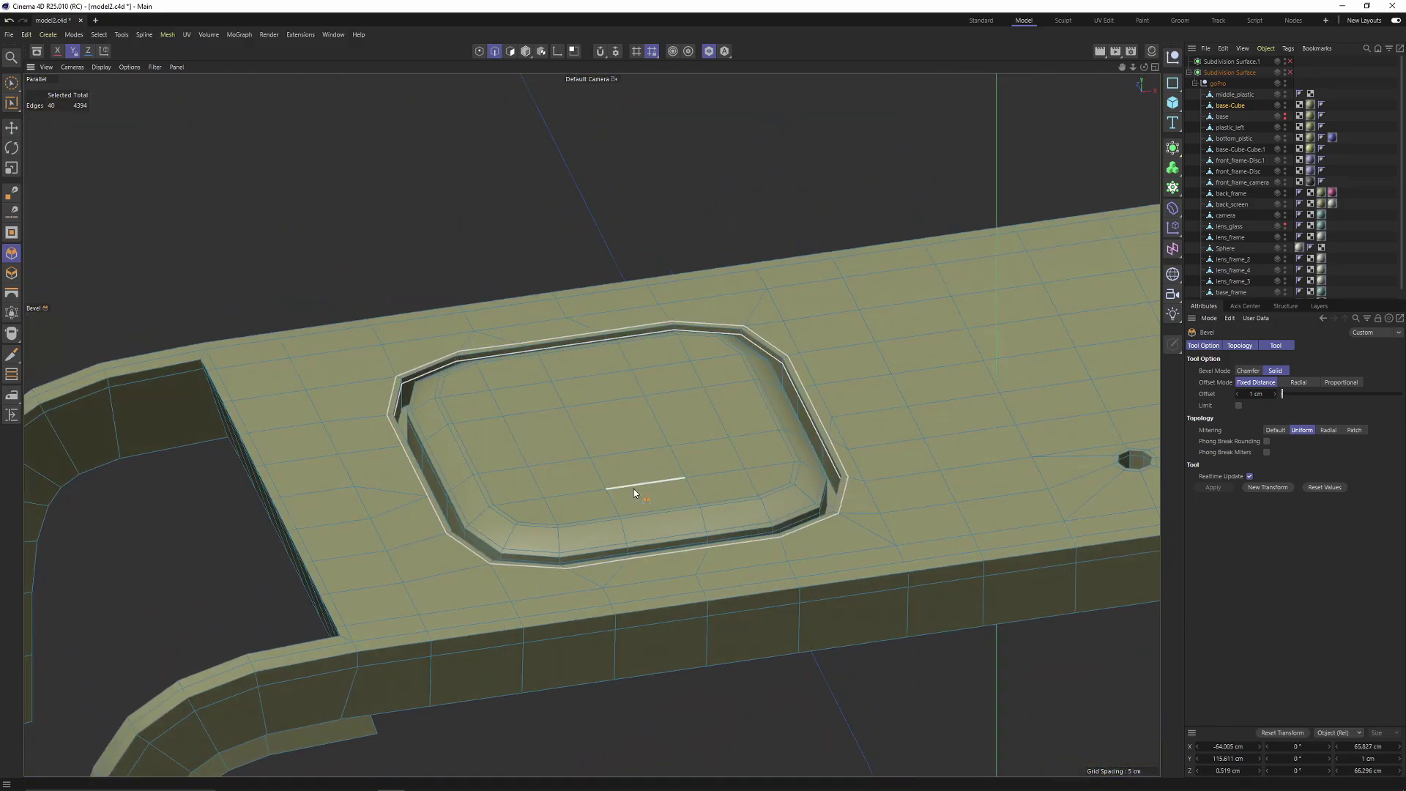
{"action": "middle_click_drag", "start_coordinate": [703, 435], "coordinate": [782, 459], "text": "alt"}
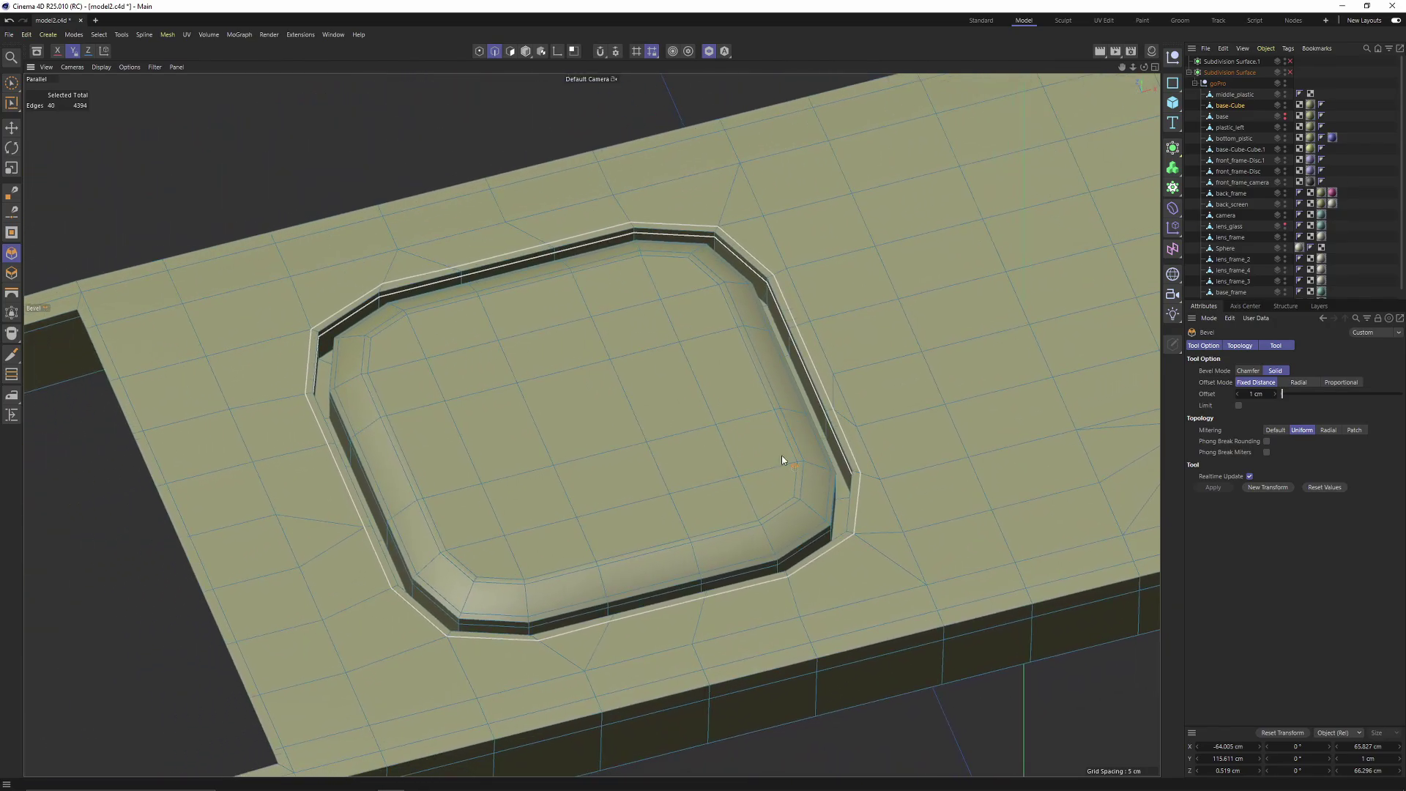
- Preview the button and recess with the Subdivision Surface on, and turn the smoothing back off
{"action": "key", "text": "q"}
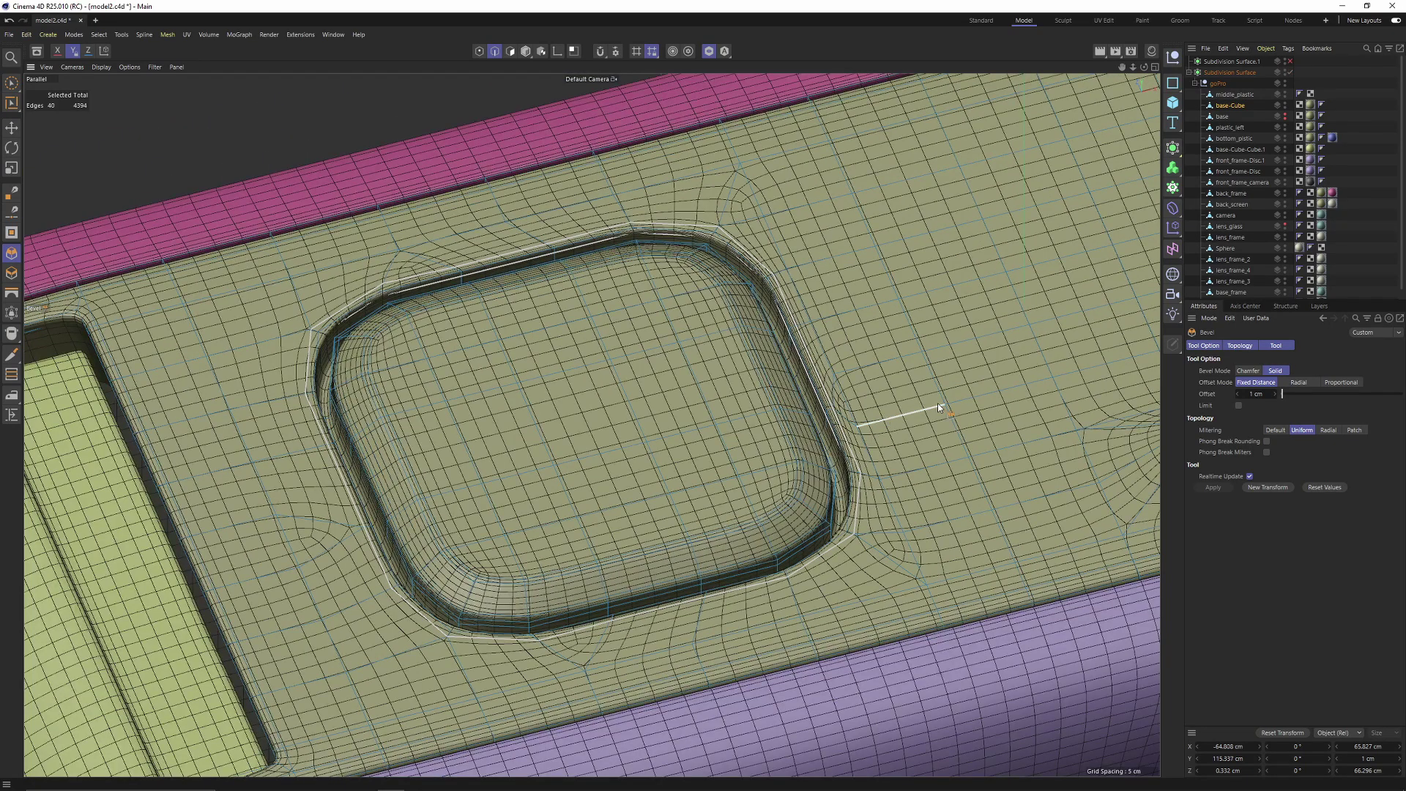
{"action": "left_click", "coordinate": [1363, 234]}
{"action": "scroll", "coordinate": [893, 288], "scroll_direction": "down", "scroll_amount": 4}
{"action": "left_click_drag", "start_coordinate": [778, 322], "coordinate": [822, 287], "text": "alt"}
{"action": "key", "text": "ctrl+z"}
{"action": "key", "text": "q"}
- Line Cut straight across the button and recess with Visible Only off, joining the vertices of the side triangles
{"action": "key", "text": "Return"}
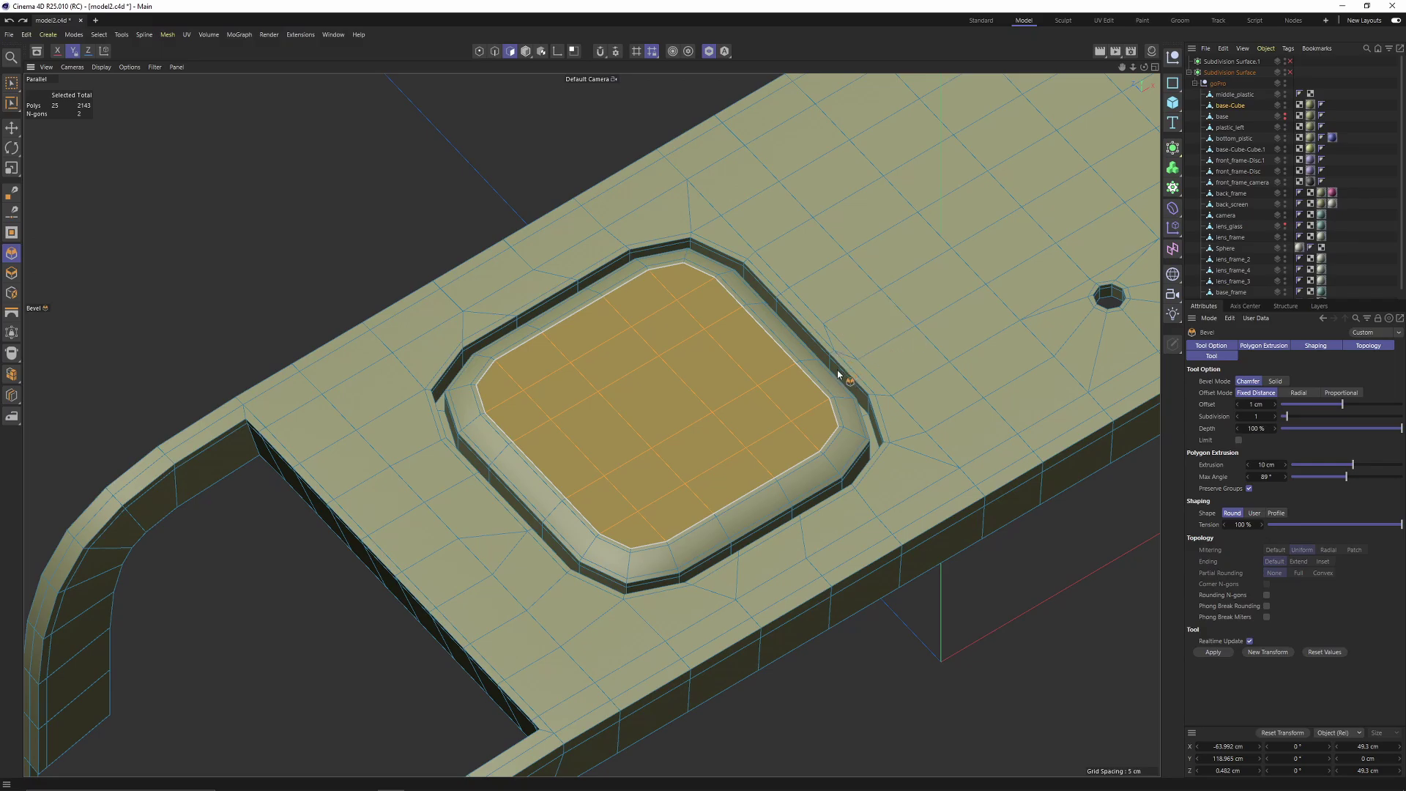
{"action": "left_click_drag", "start_coordinate": [838, 373], "coordinate": [824, 312], "text": "alt"}
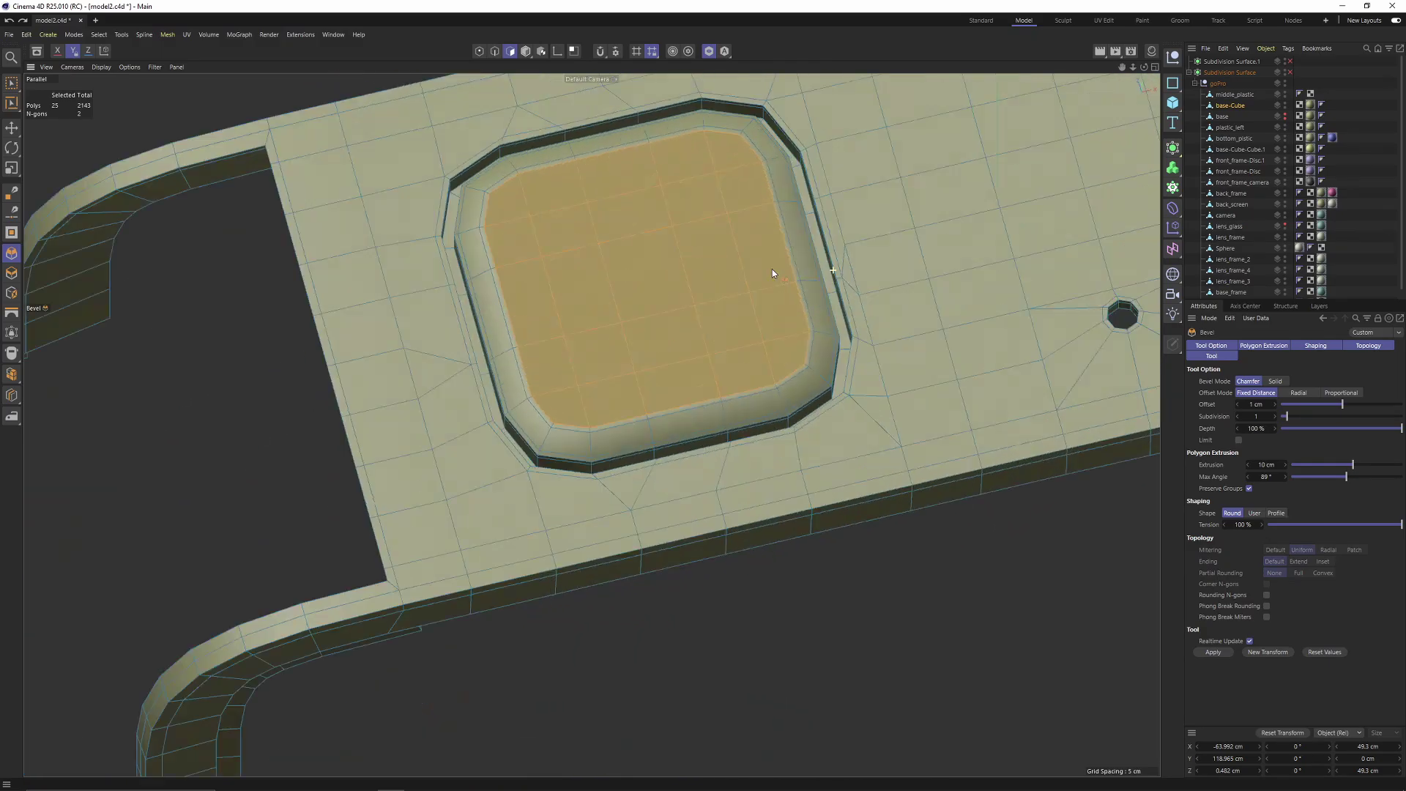
{"action": "left_click_drag", "start_coordinate": [766, 272], "coordinate": [652, 290], "text": "alt"}
{"action": "scroll", "coordinate": [652, 290], "scroll_direction": "up", "scroll_amount": 2}
{"action": "key", "text": "e"}
{"action": "middle_click_drag", "start_coordinate": [621, 253], "coordinate": [599, 332], "text": "alt"}
{"action": "left_click_drag", "start_coordinate": [599, 333], "coordinate": [608, 330], "text": "alt"}
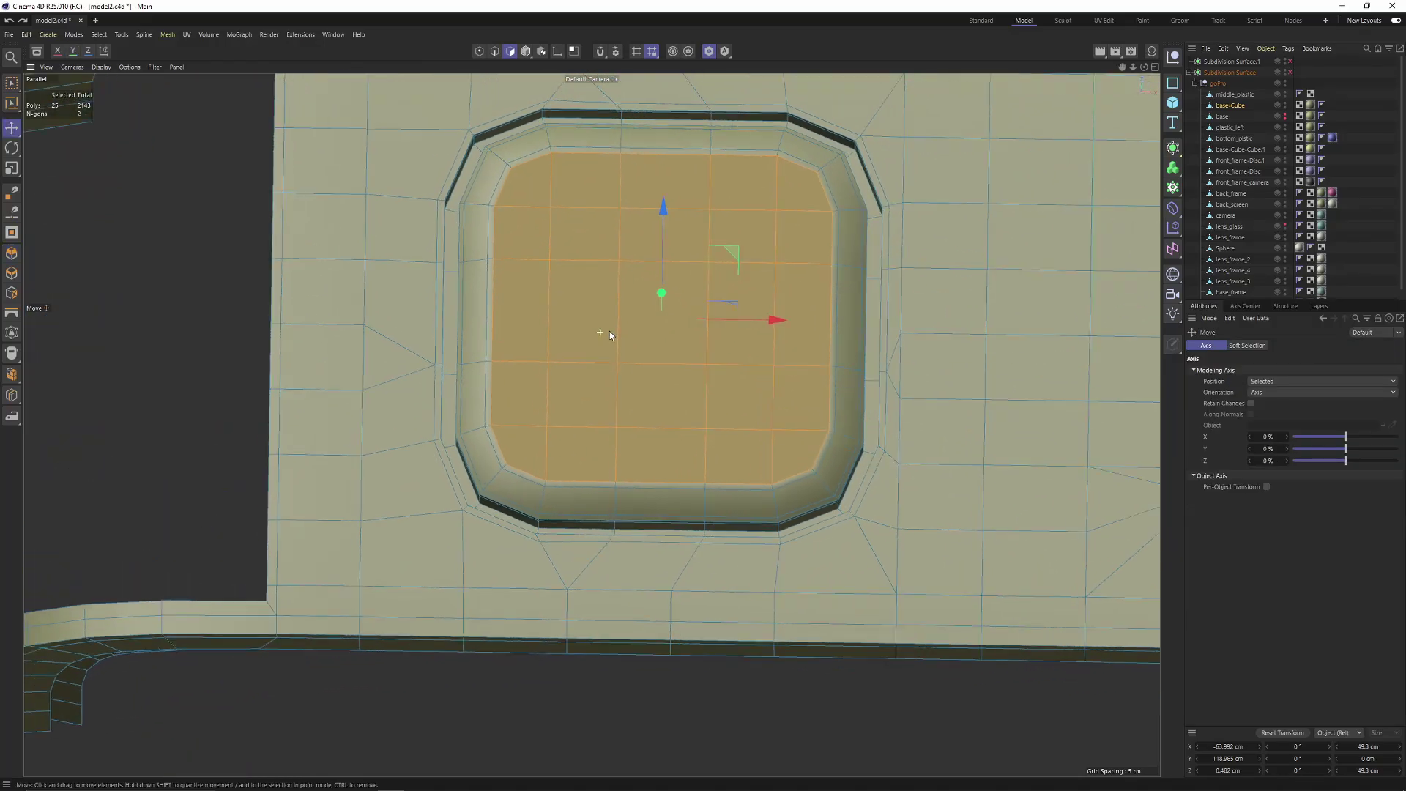
{"action": "right_click", "coordinate": [918, 388]}
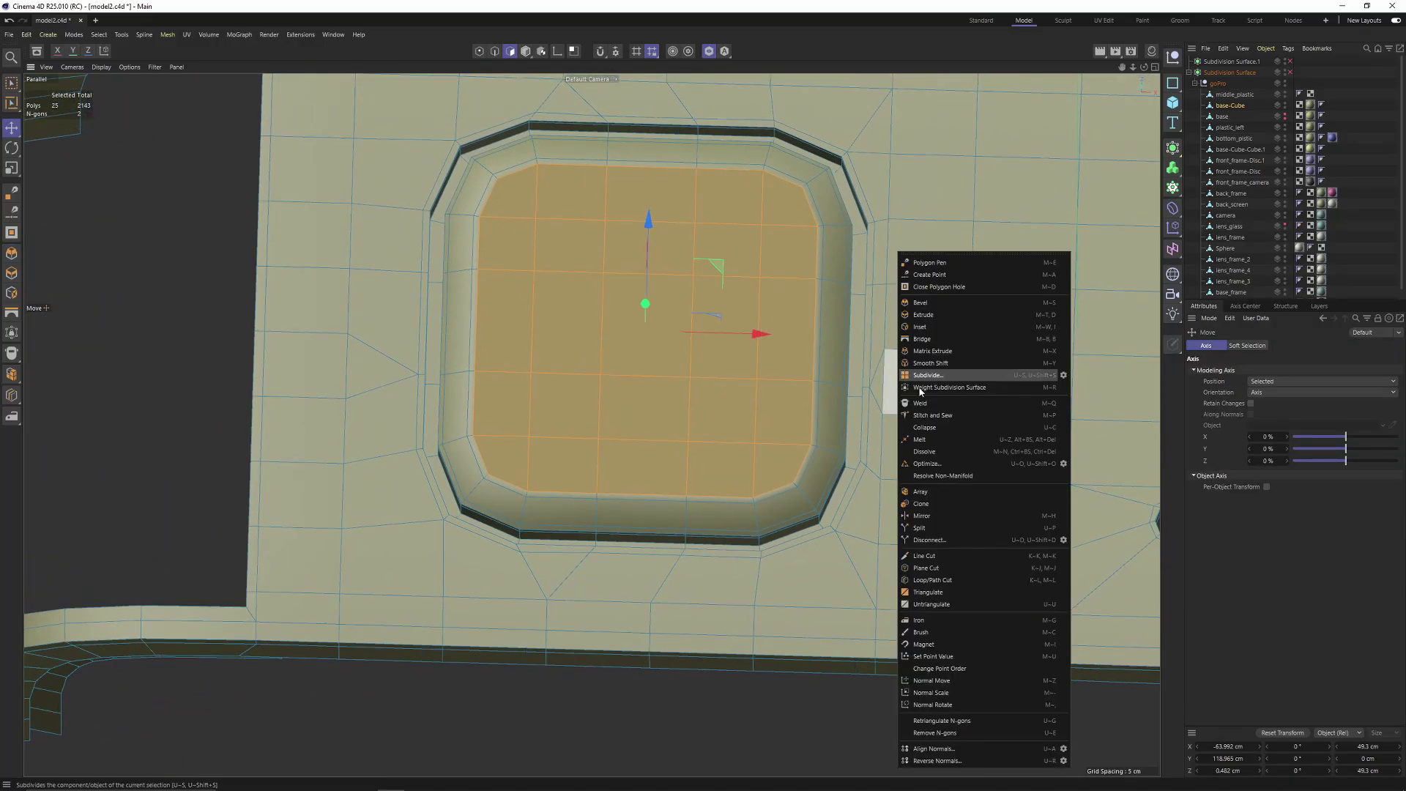
{"action": "left_click", "coordinate": [937, 555]}
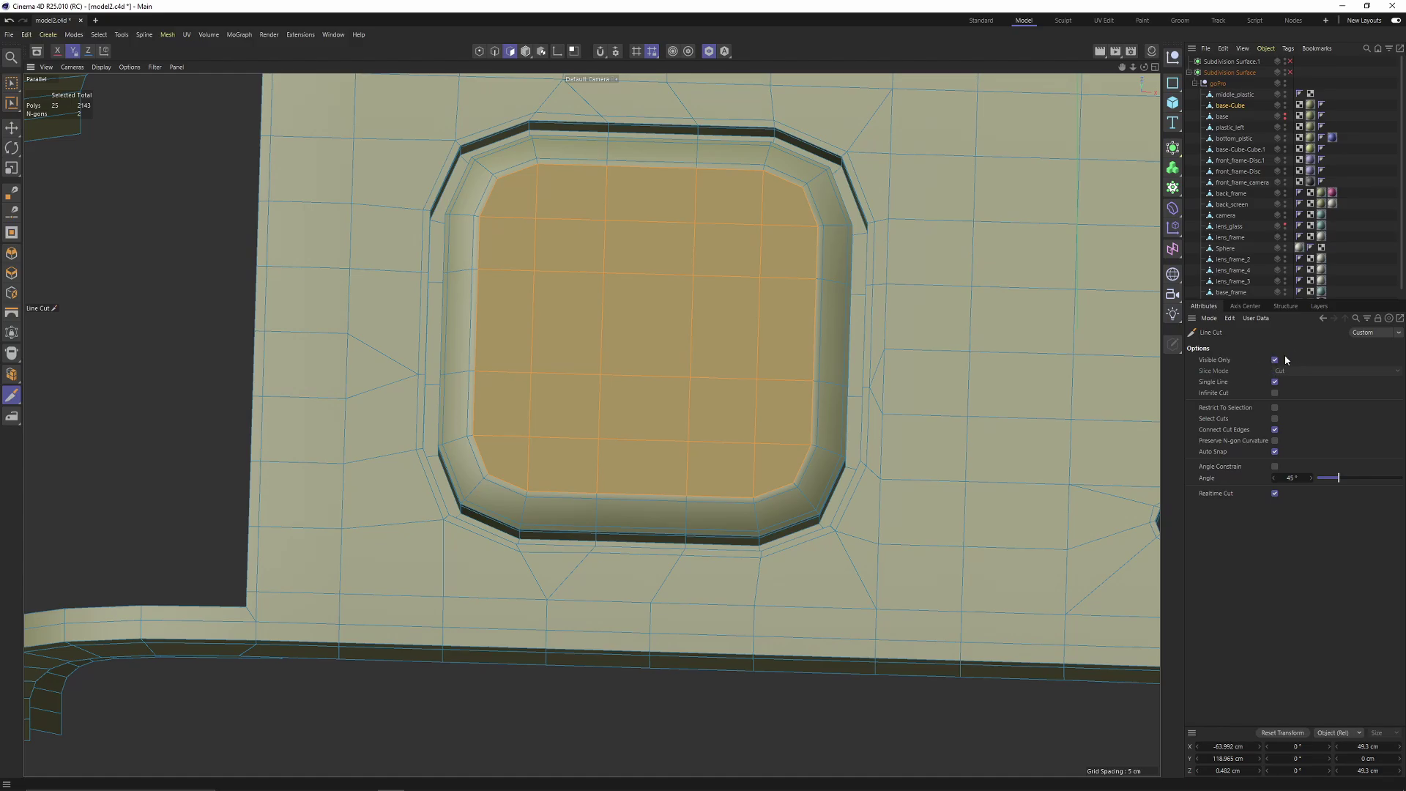
{"action": "middle_click_drag", "start_coordinate": [847, 336], "coordinate": [856, 359], "text": "alt"}
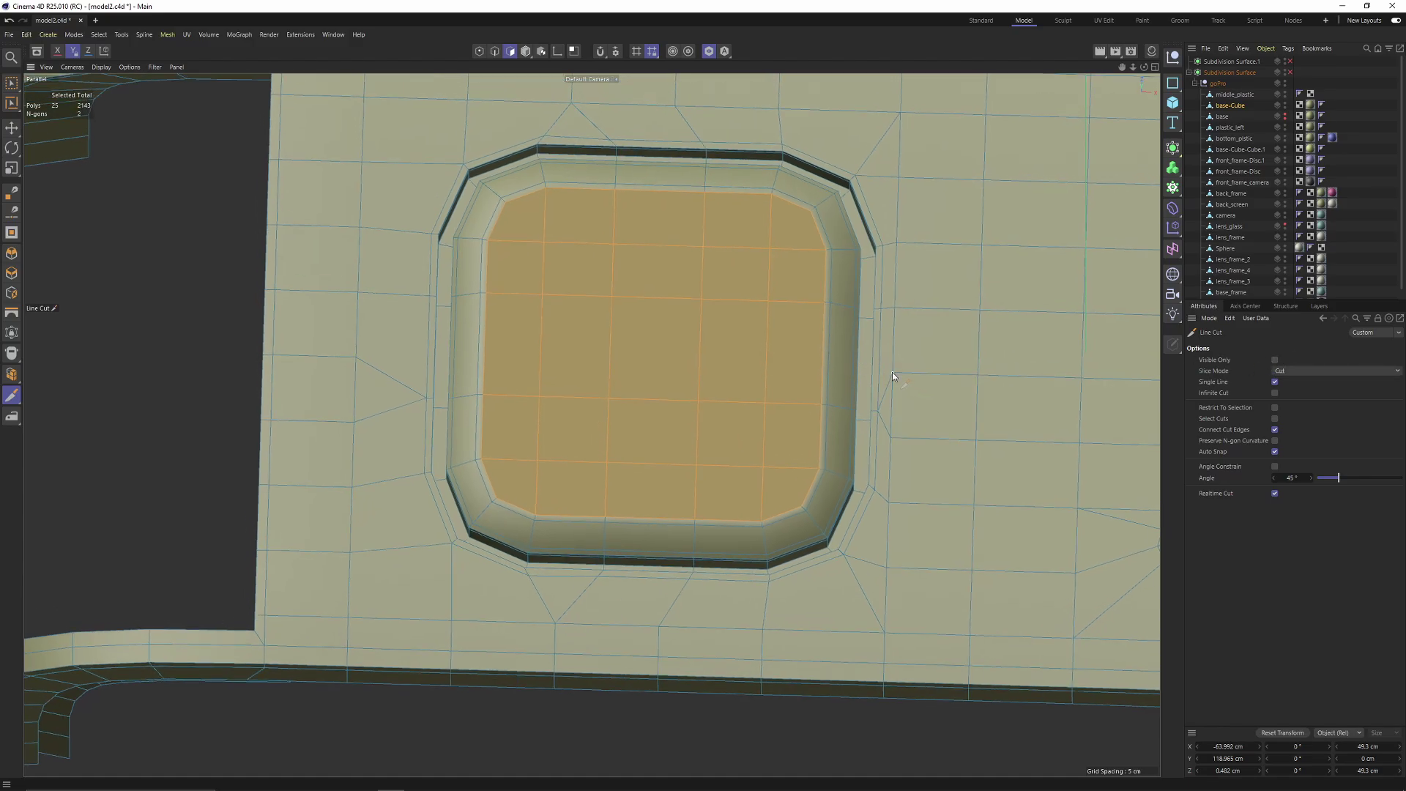
{"action": "left_click", "coordinate": [356, 359]}
{"action": "key", "text": "e"}
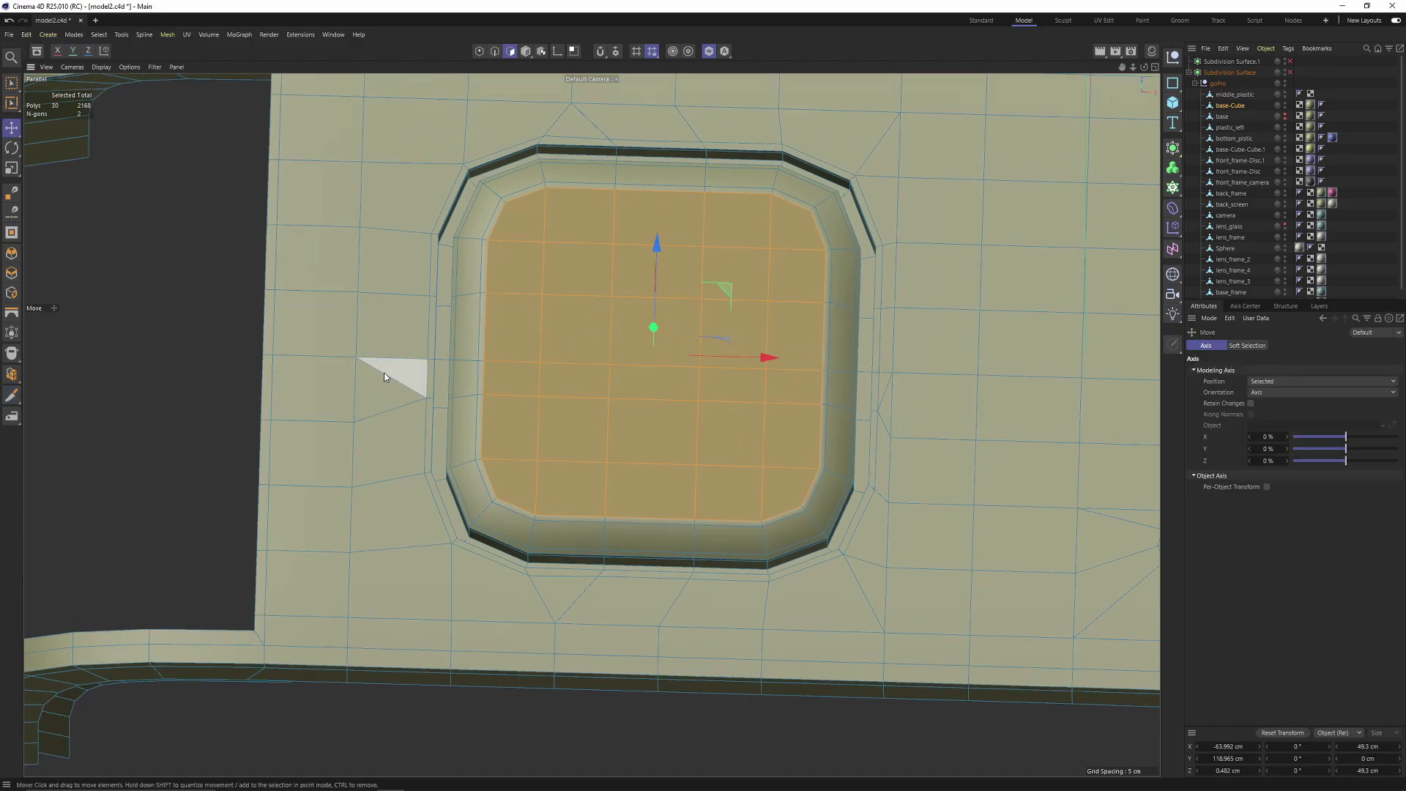
- Dissolve the two diagonal edges that run into the recess on its opposite sides
{"action": "key", "text": "Return"}
{"action": "left_click", "coordinate": [385, 377]}
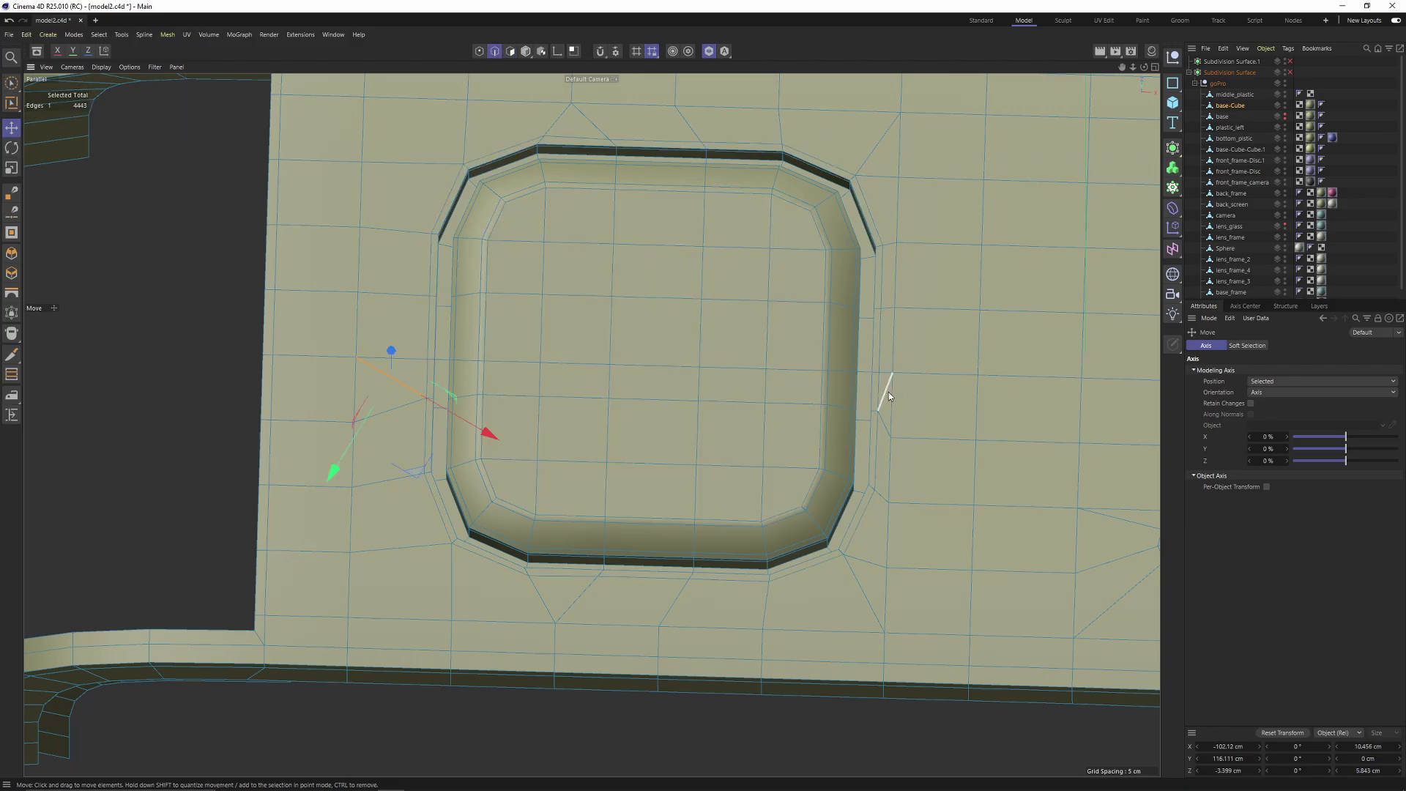
{"action": "right_click", "coordinate": [951, 461]}
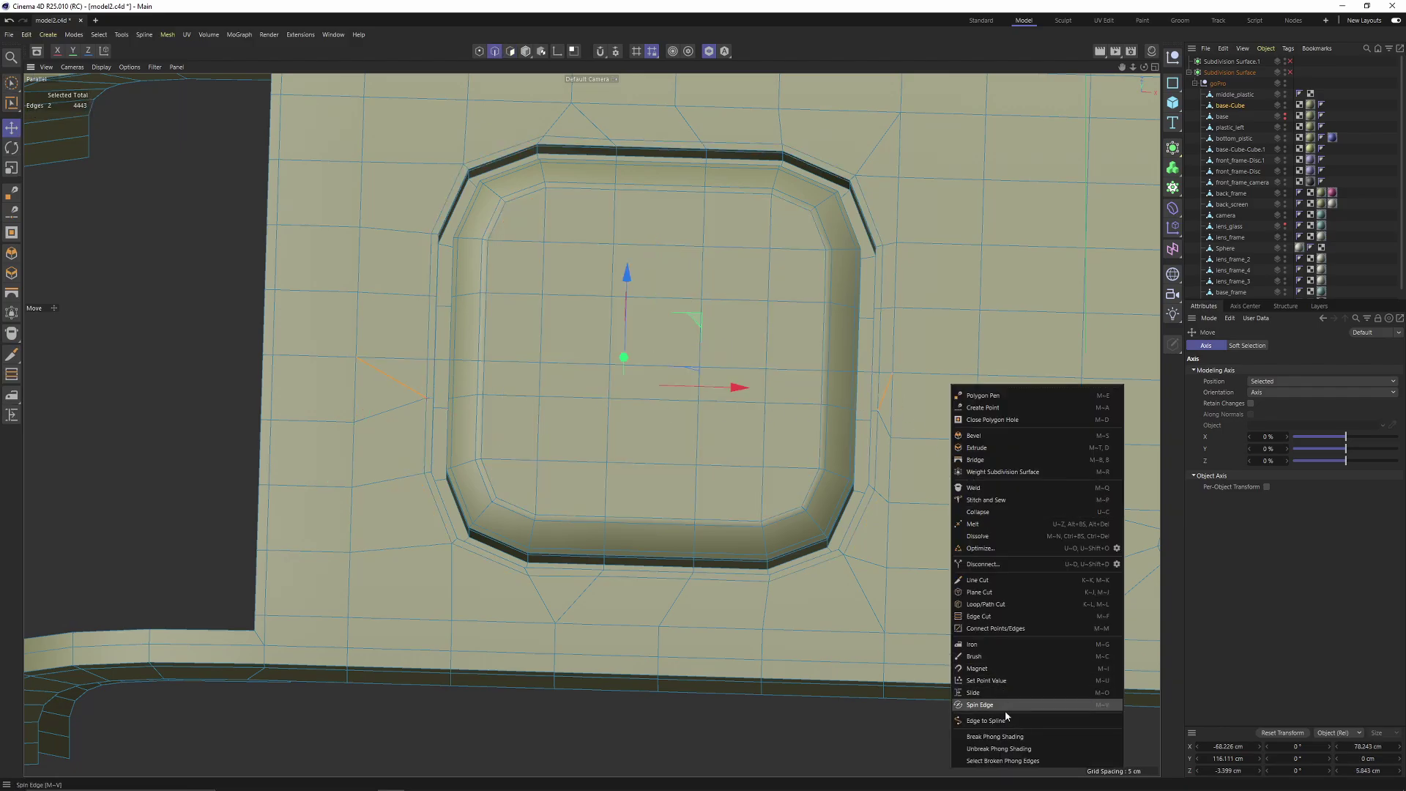
{"action": "left_click", "coordinate": [999, 538]}
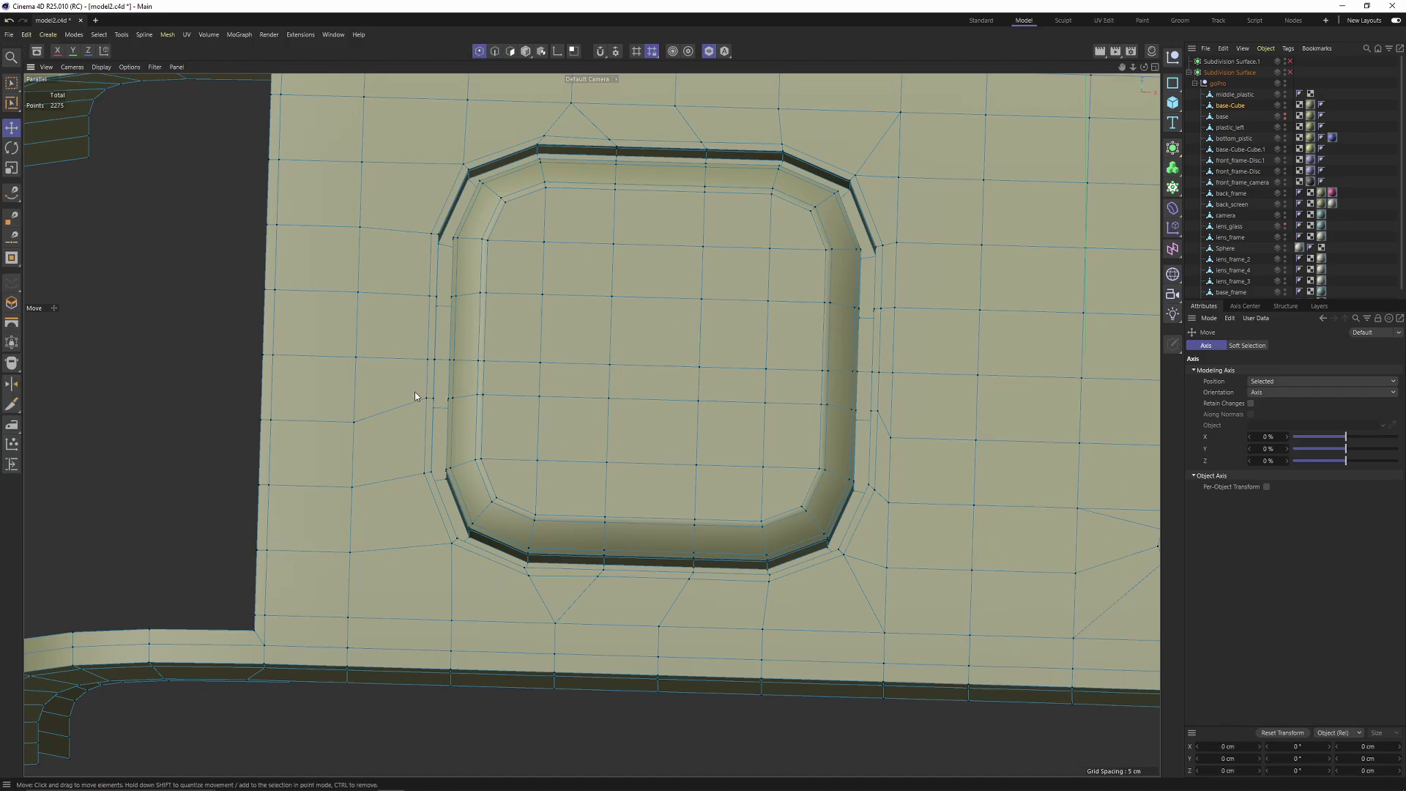
- Remove the row of points crossing the button and recess just below the cut, and optimize the mesh
{"action": "key", "text": "0"}
{"action": "left_click_drag", "start_coordinate": [417, 396], "coordinate": [886, 465]}
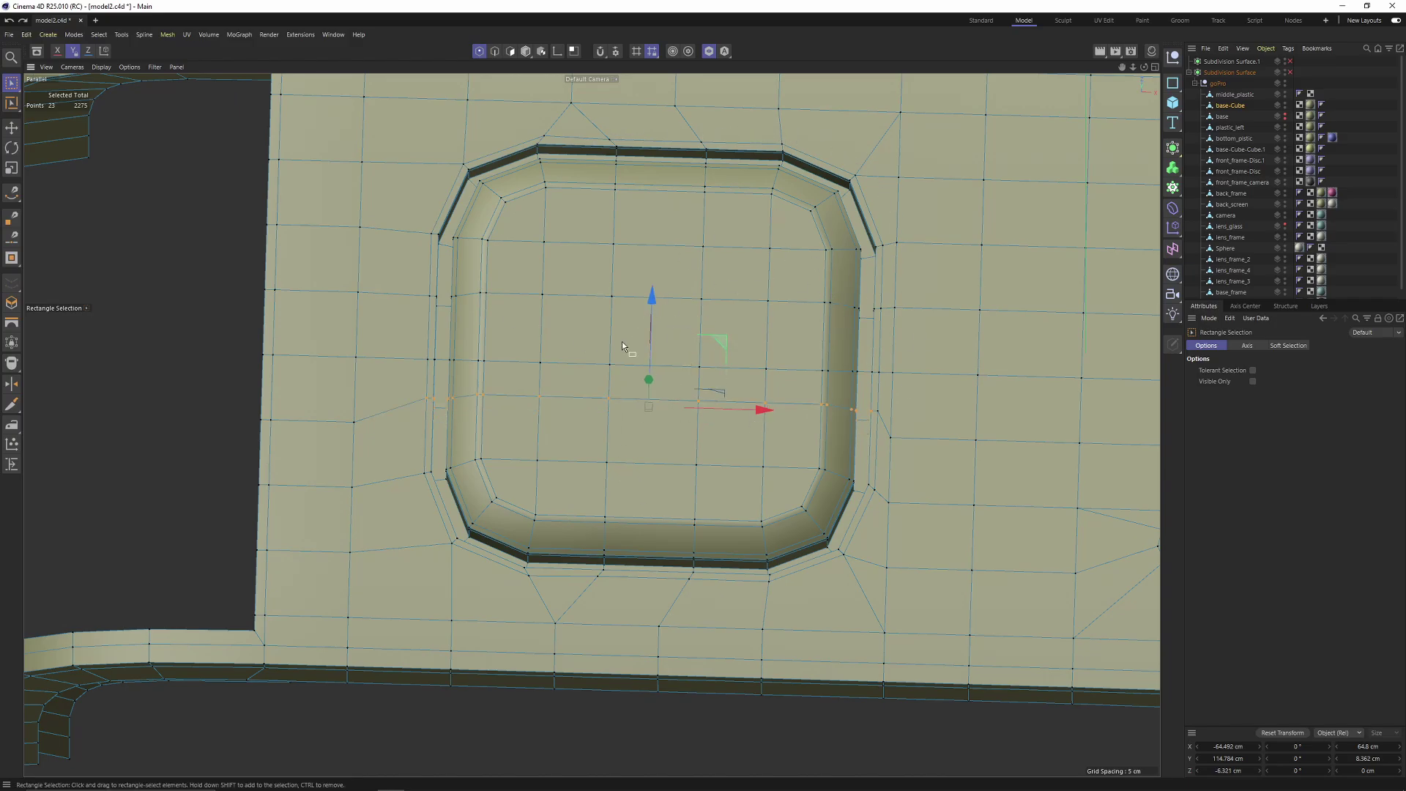
{"action": "mouse_move", "coordinate": [621, 348]}
{"action": "left_mouse_down", "text": "alt"}
{"action": "mouse_move", "coordinate": [645, 315]}
{"action": "mouse_move", "coordinate": [687, 314]}
{"action": "left_mouse_up", "text": "alt"}
{"action": "key", "text": "Delete"}
{"action": "key", "text": "u"}
{"action": "key", "text": "o"}
- Compare the mesh before and after the latest edits, and preview the smoothed button on the whole camera
{"action": "key", "text": "q"}
{"action": "key", "text": "q"}
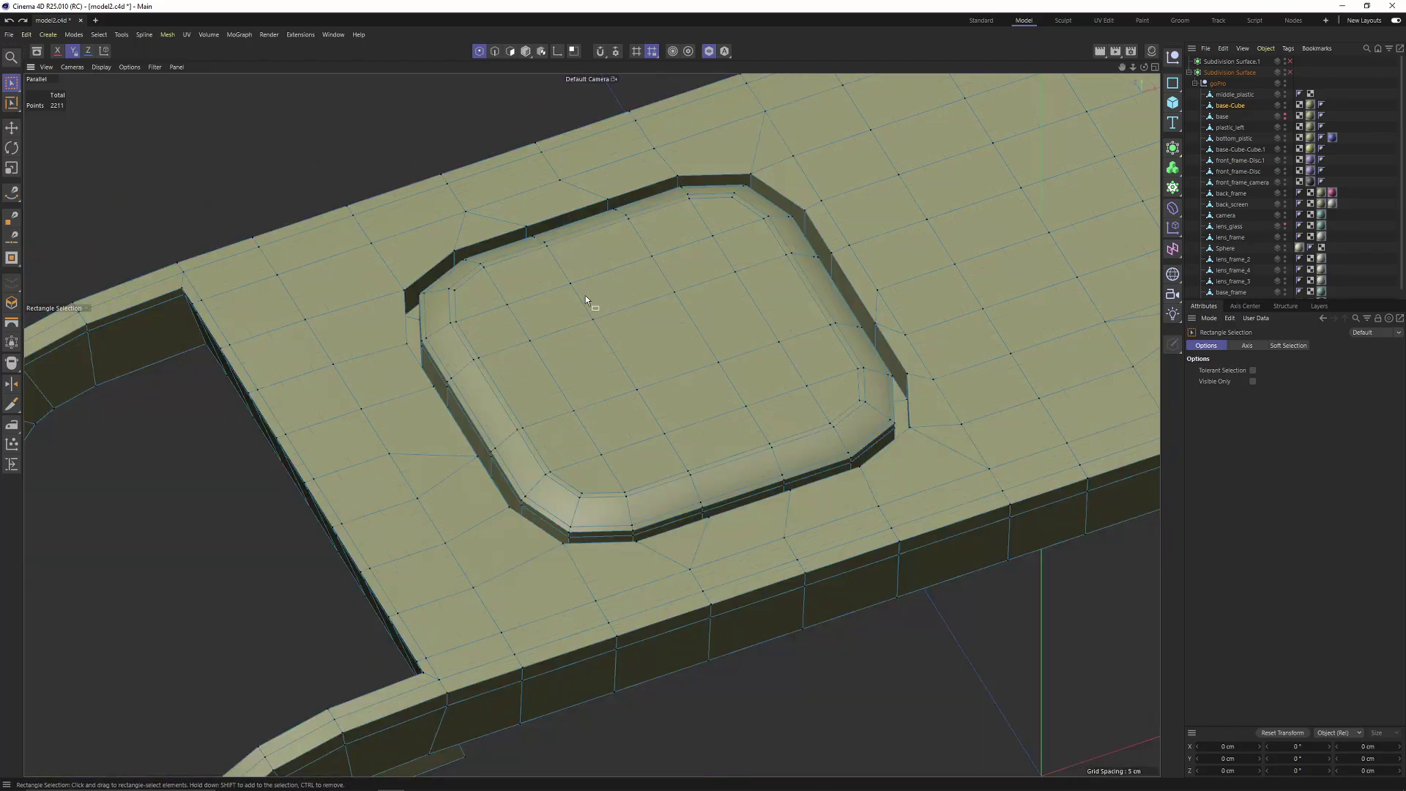
{"action": "key", "text": "ctrl+y"}
{"action": "key", "text": "q"}
{"action": "left_click", "coordinate": [1195, 291]}
{"action": "key", "text": "h"}
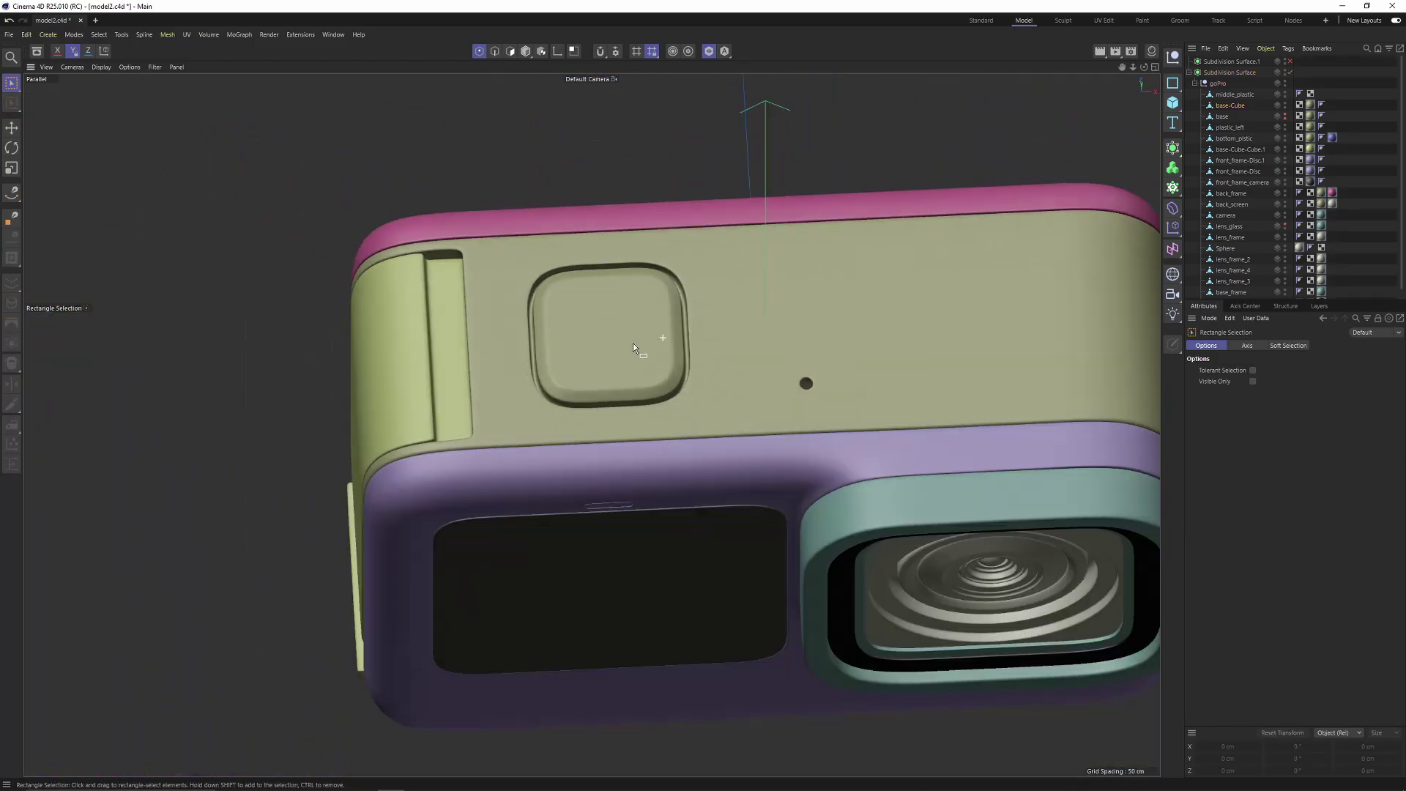
{"action": "left_click_drag", "start_coordinate": [629, 343], "coordinate": [776, 345], "text": "alt"}
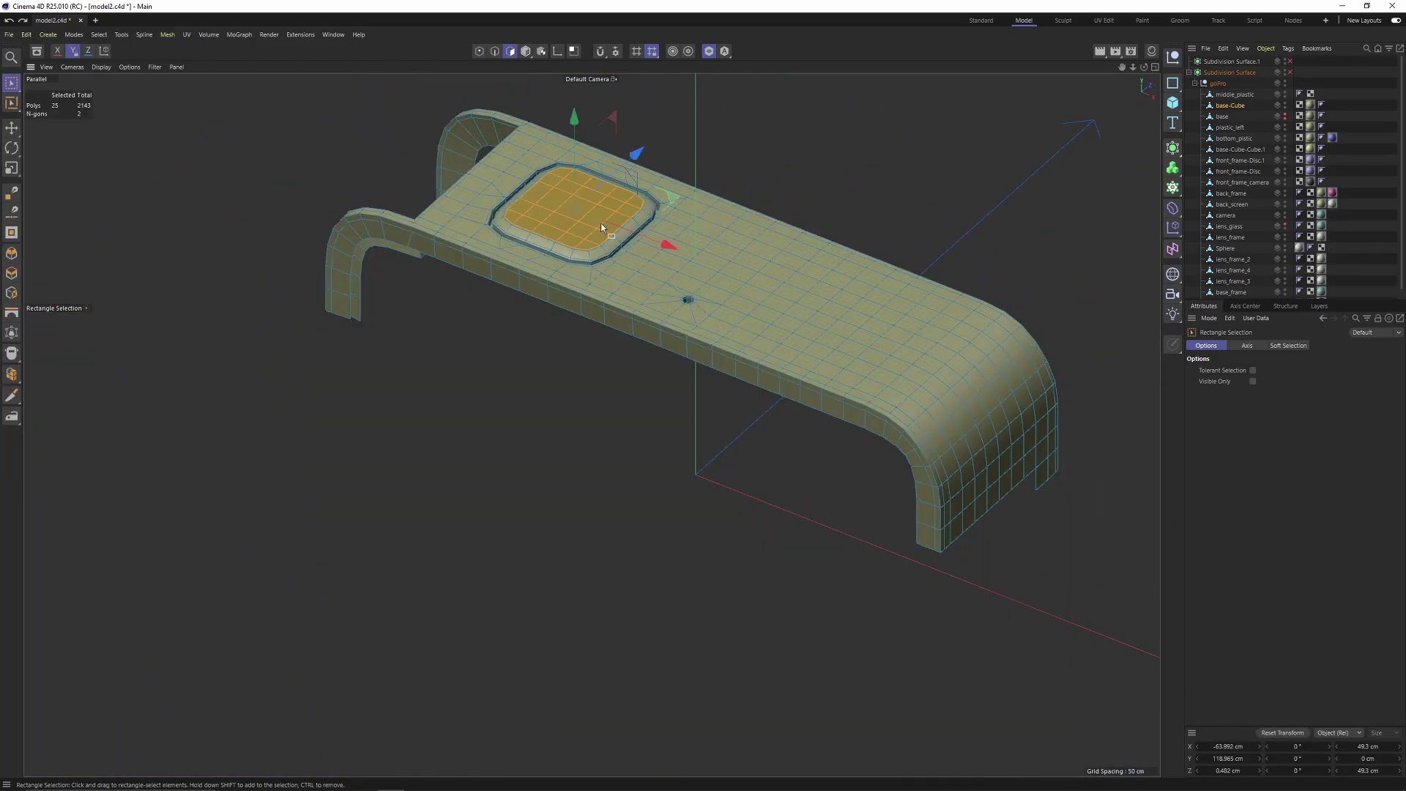
- Unhide all hidden polygons of the base body
{"action": "middle_click_drag", "start_coordinate": [488, 210], "coordinate": [512, 243], "text": "alt"}
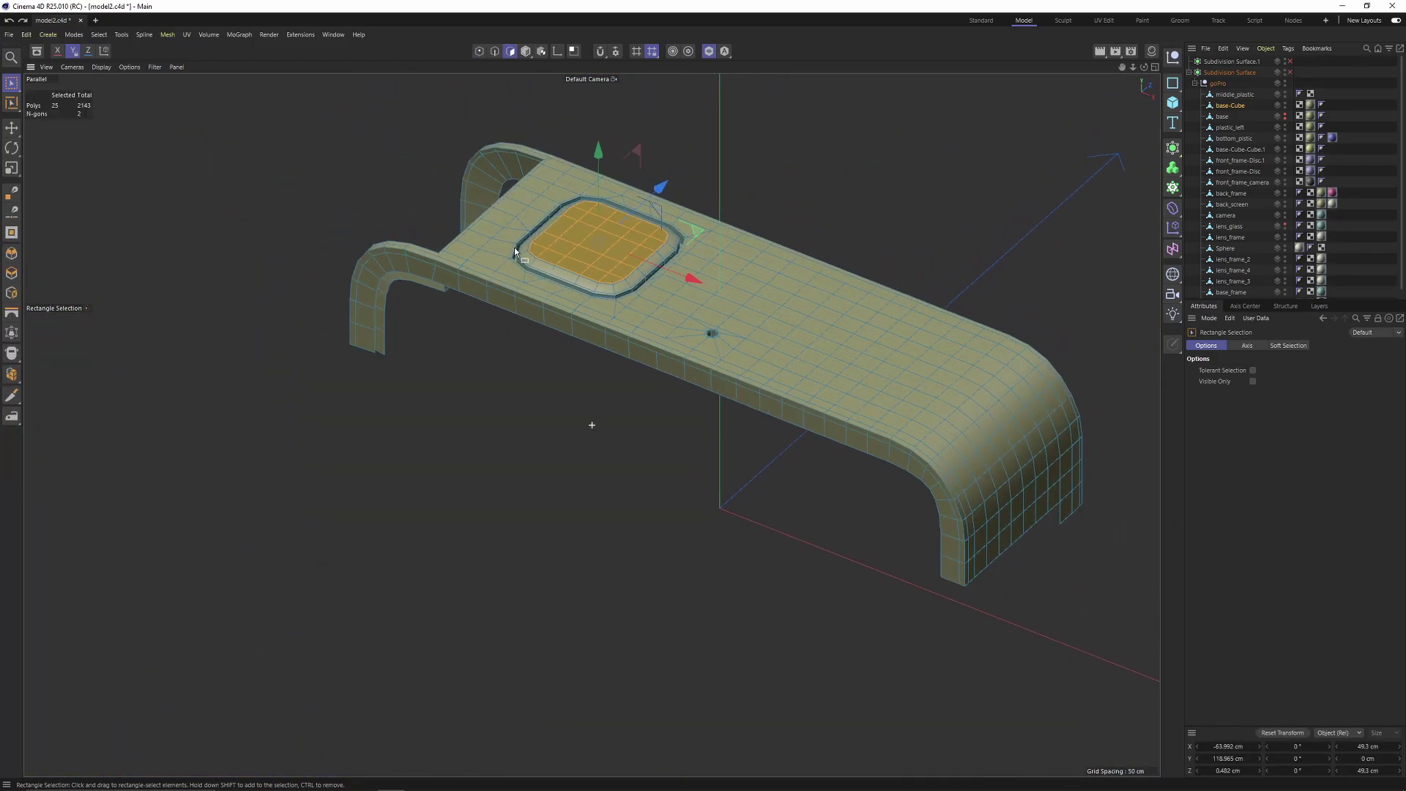
{"action": "left_click", "coordinate": [76, 35]}
{"action": "mouse_move", "coordinate": [98, 35]}
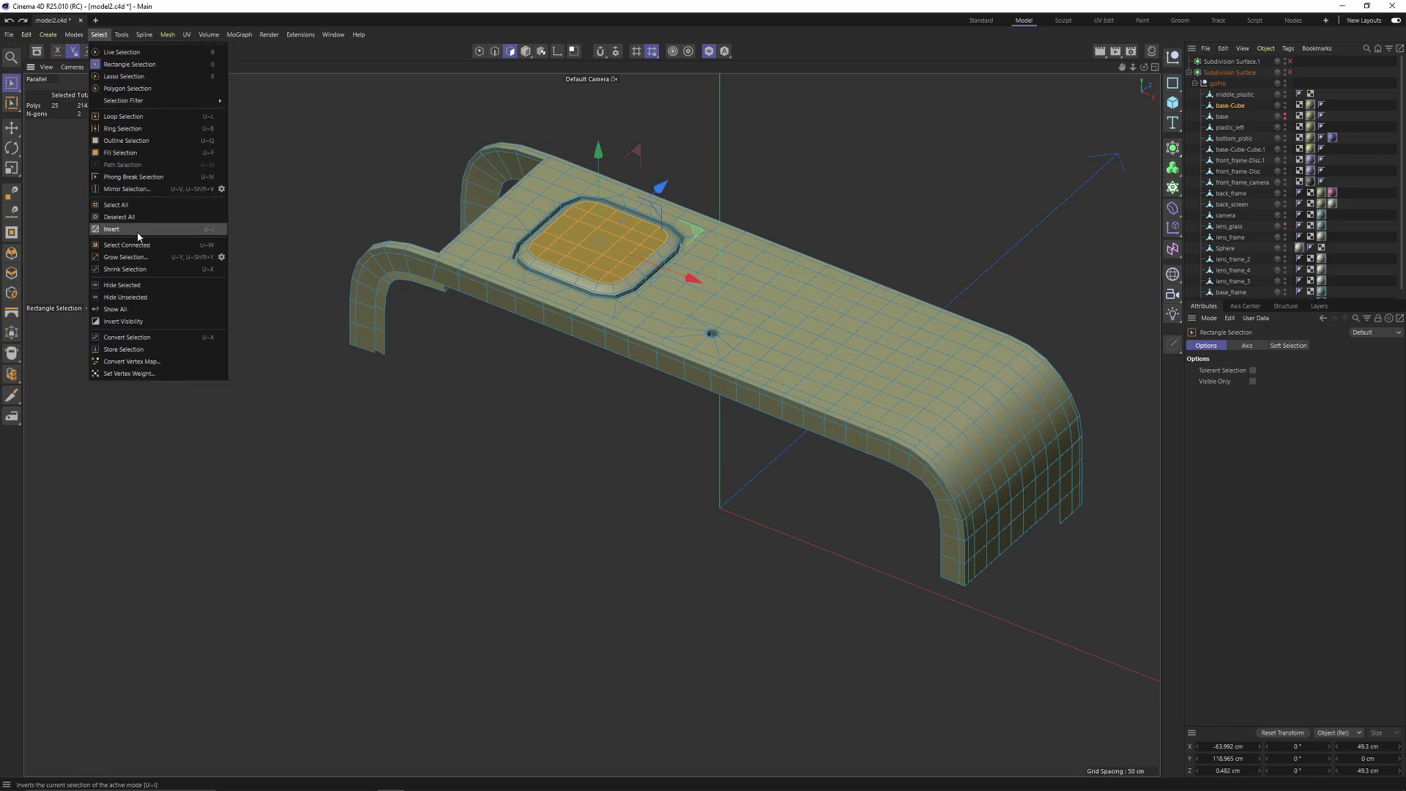
{"action": "left_click", "coordinate": [127, 309]}
- Turn off the viewport solo mode and inspect the complete smoothed camera from the front and back
{"action": "left_click_drag", "start_coordinate": [659, 337], "coordinate": [735, 323], "text": "alt"}
{"action": "left_click", "coordinate": [710, 54]}
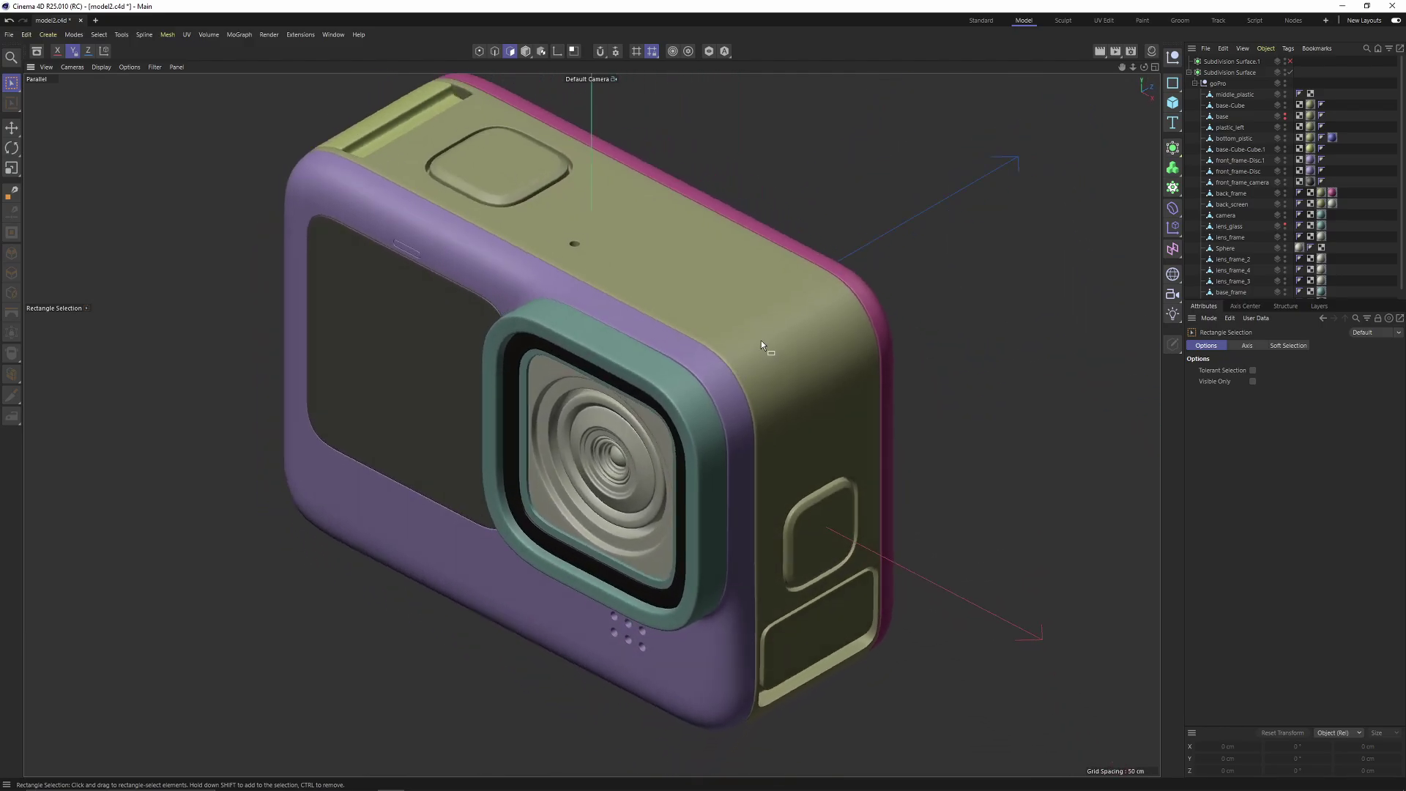
{"action": "scroll", "coordinate": [761, 344], "scroll_direction": "down", "scroll_amount": 6}
{"action": "scroll", "coordinate": [543, 359], "scroll_direction": "up", "scroll_amount": 6}
{"action": "scroll", "coordinate": [544, 359], "scroll_direction": "down", "scroll_amount": 5}
{"action": "scroll", "coordinate": [594, 303], "scroll_direction": "up", "scroll_amount": 5}
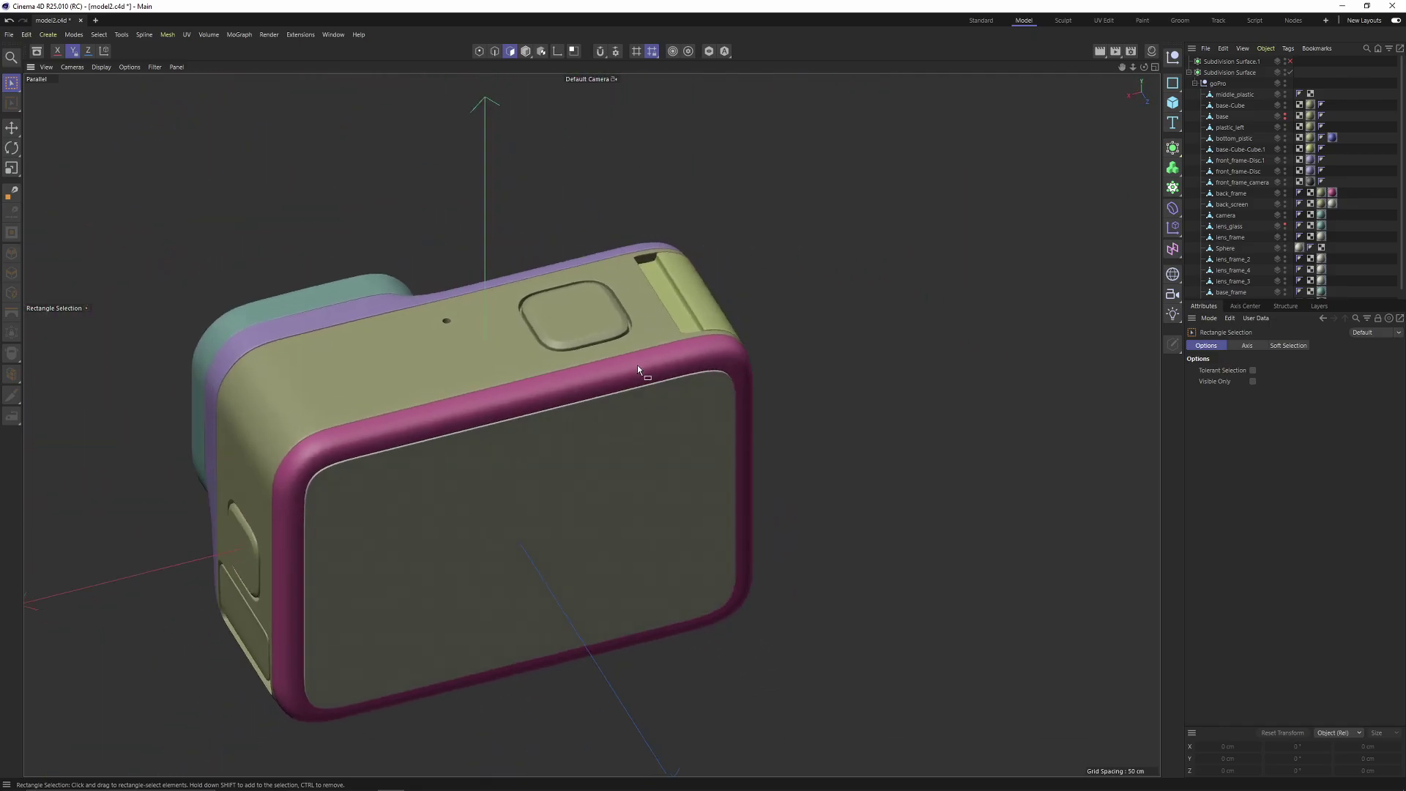